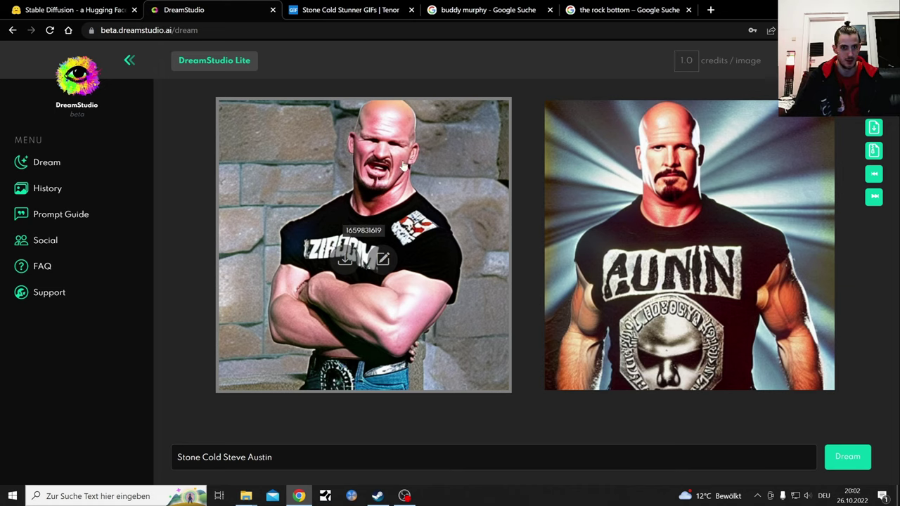
Step: Review the four Stone Cold Steve Austin images in Stable Diffusion, ending on the shirtless green-background one
left_click(507, 9)
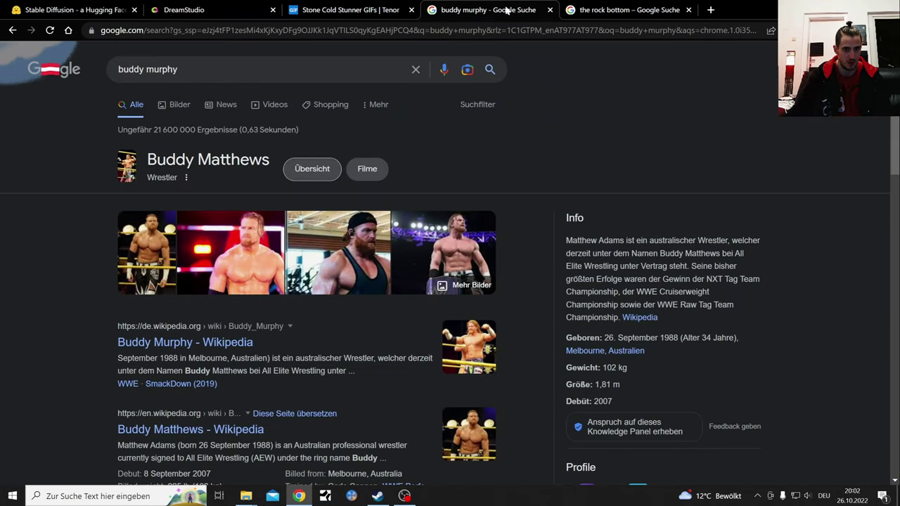
left_click(180, 8)
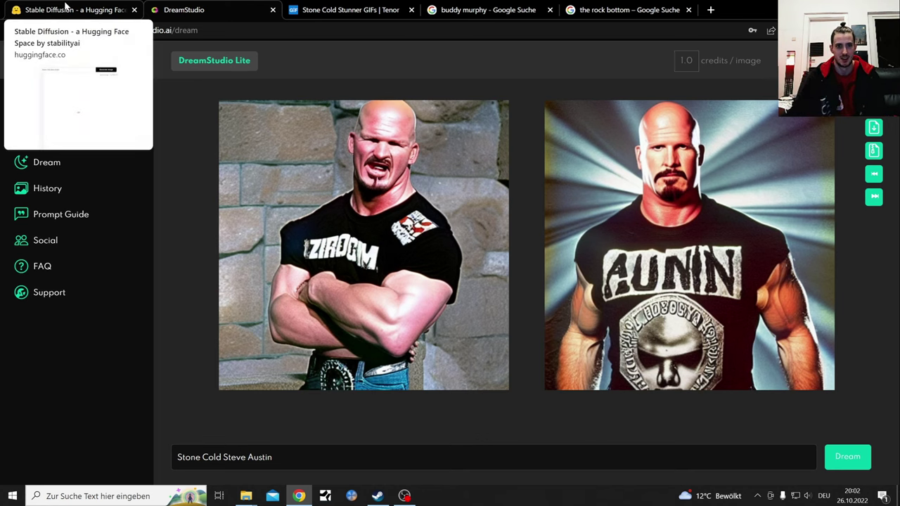
left_click(67, 6)
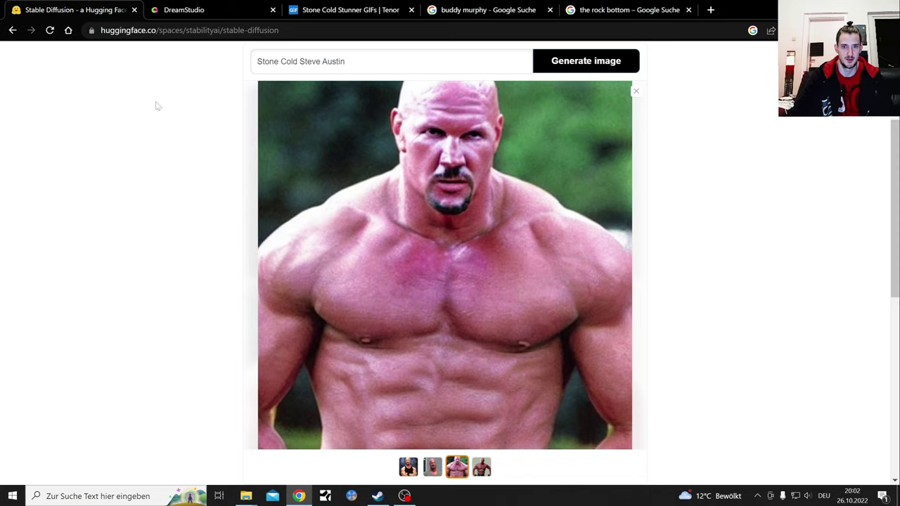
left_click(481, 468)
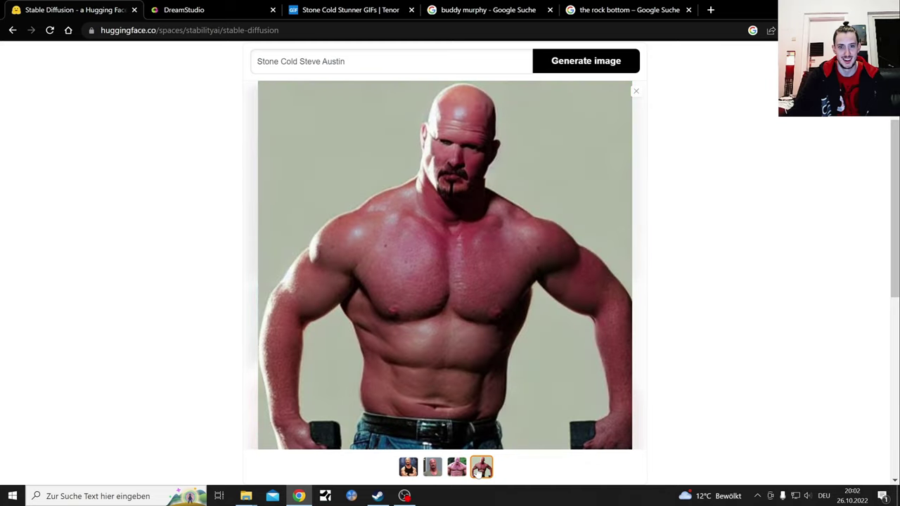
left_click(432, 467)
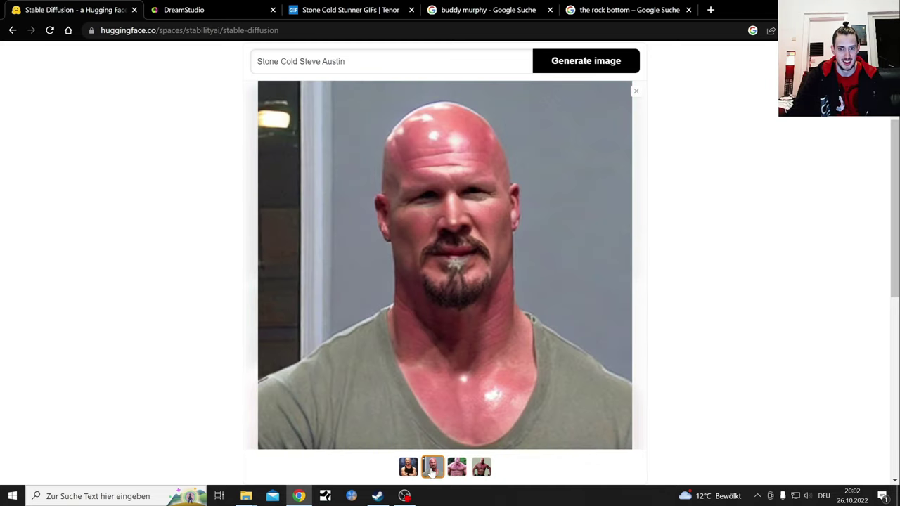
left_click(410, 473)
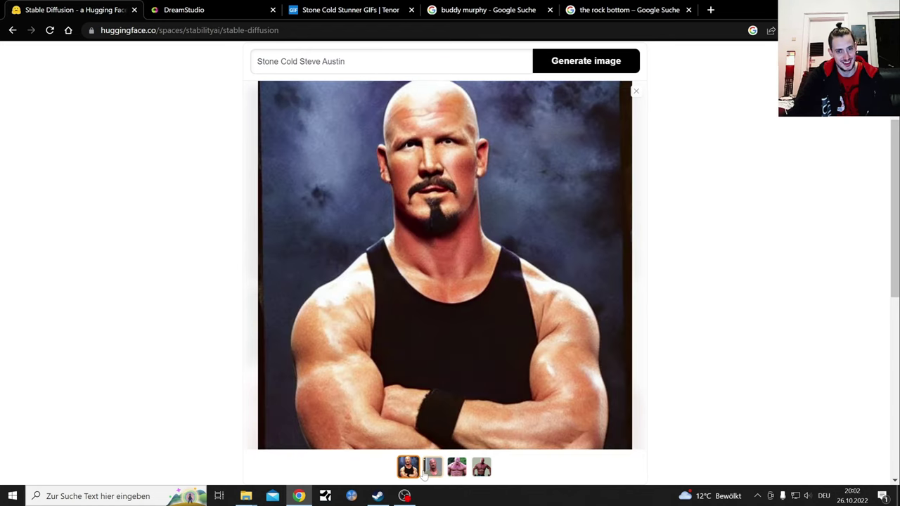
left_click(457, 472)
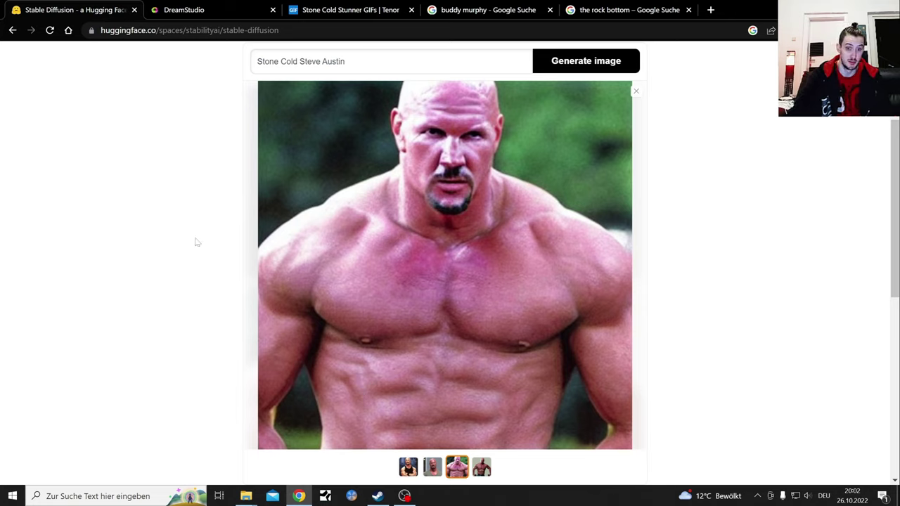
Step: Select the Stone Cold Steve Austin prompt text in the Stable Diffusion prompt field
left_click(366, 62)
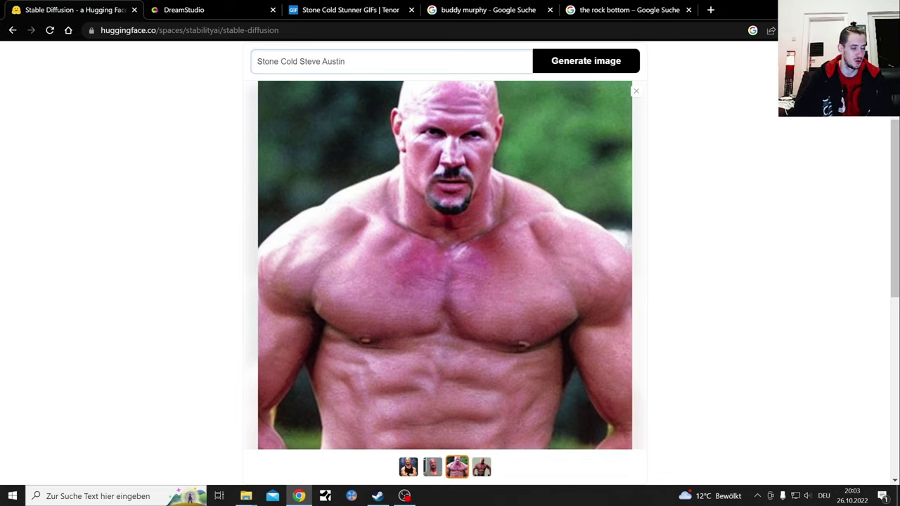
left_click_drag(346, 61, 247, 77)
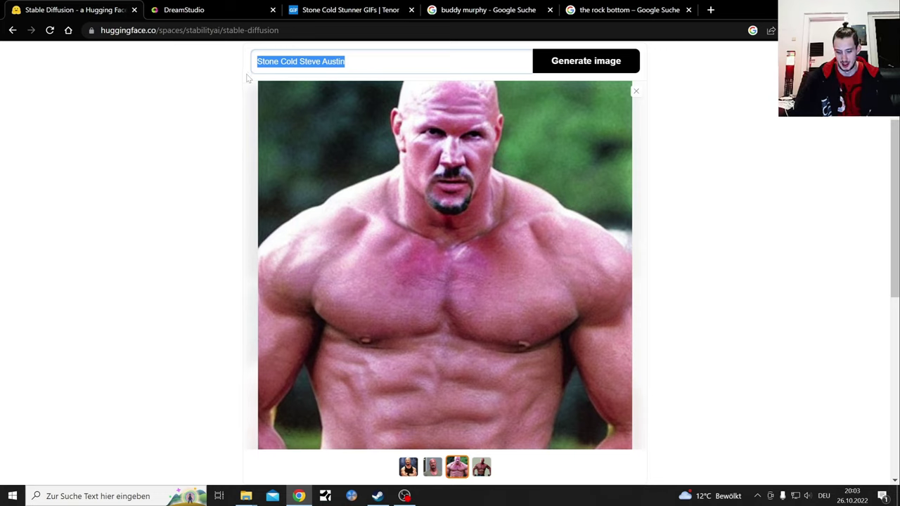
key("Right")
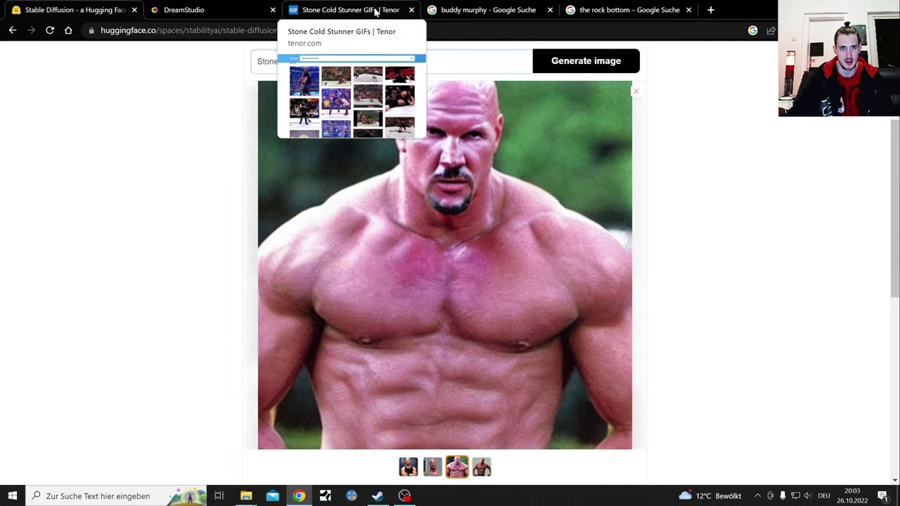
Step: Browse the Stone Cold Stunner GIFs on Tenor, then close that page and return to Stable Diffusion
left_click(376, 12)
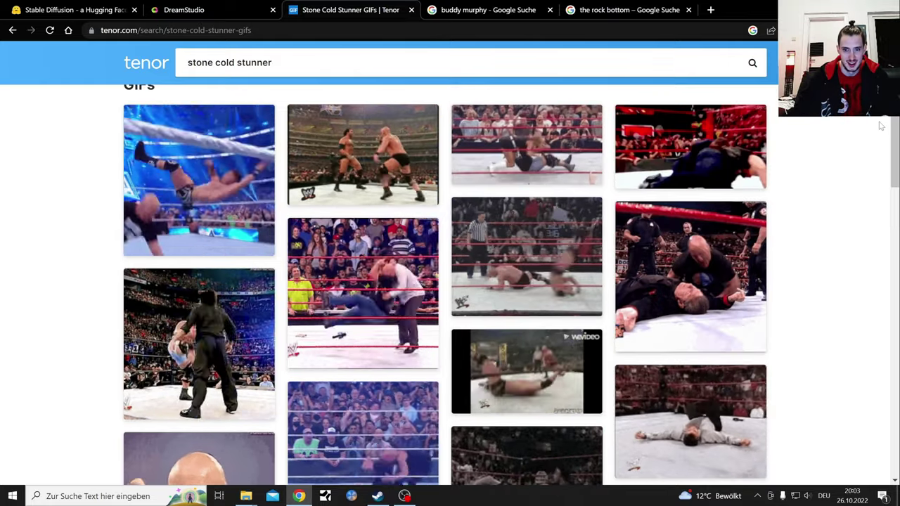
mouse_move(527, 257)
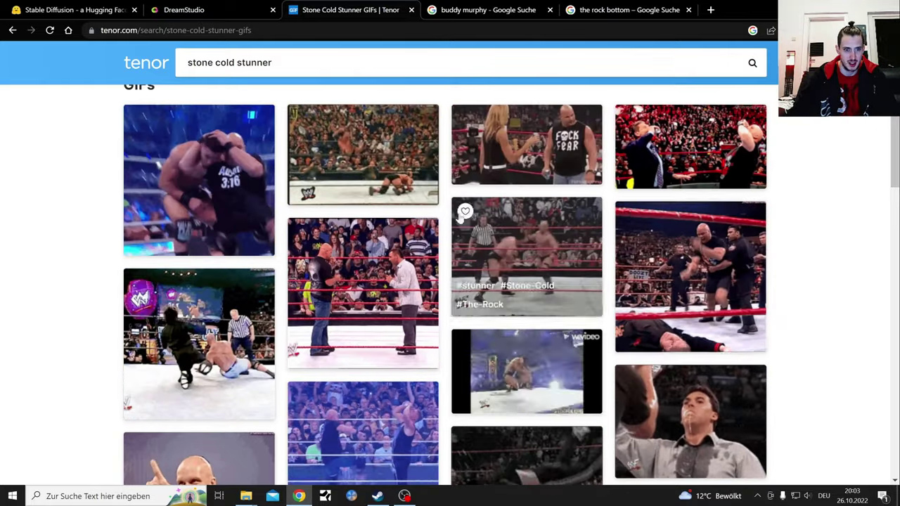
left_click_drag(890, 137, 891, 215)
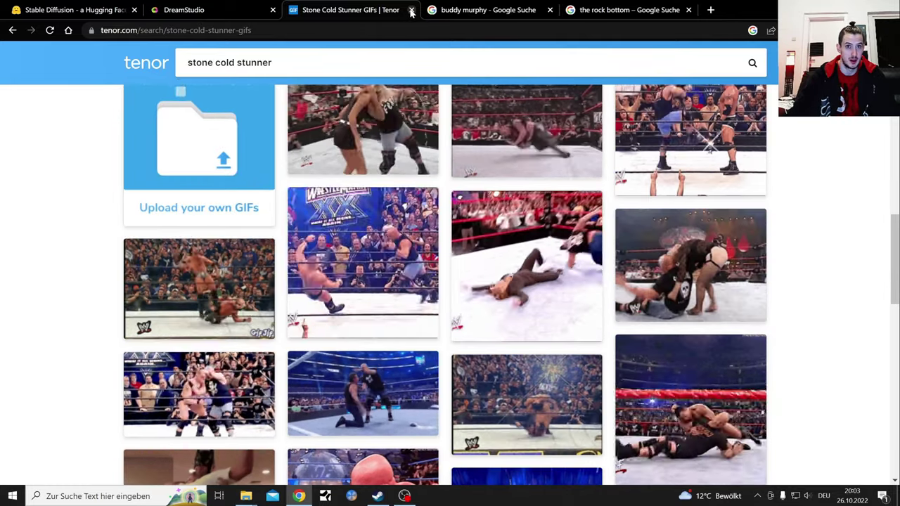
left_click(411, 10)
left_click(74, 10)
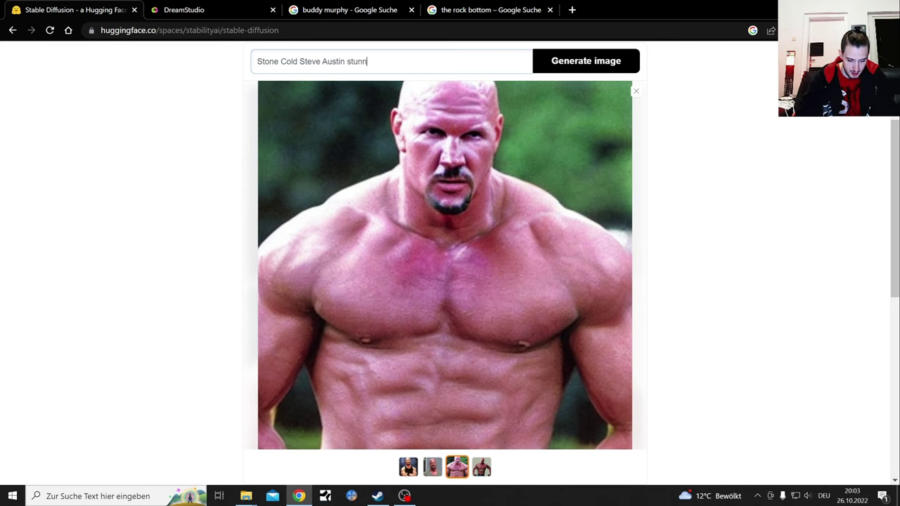
Step: Generate 'Stone Cold Steve Austin stunner' images in both Stable Diffusion and DreamStudio
type("er")
key("Return")
left_click(227, 6)
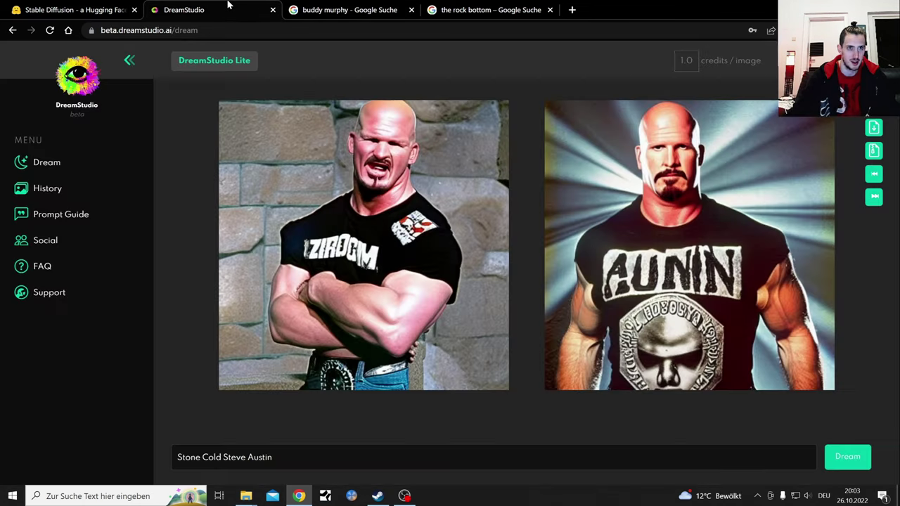
left_click(337, 457)
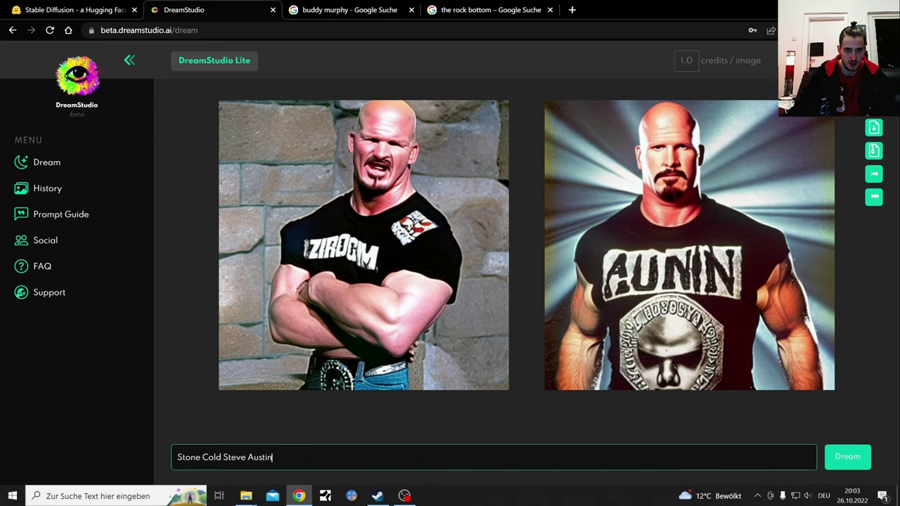
type(" st")
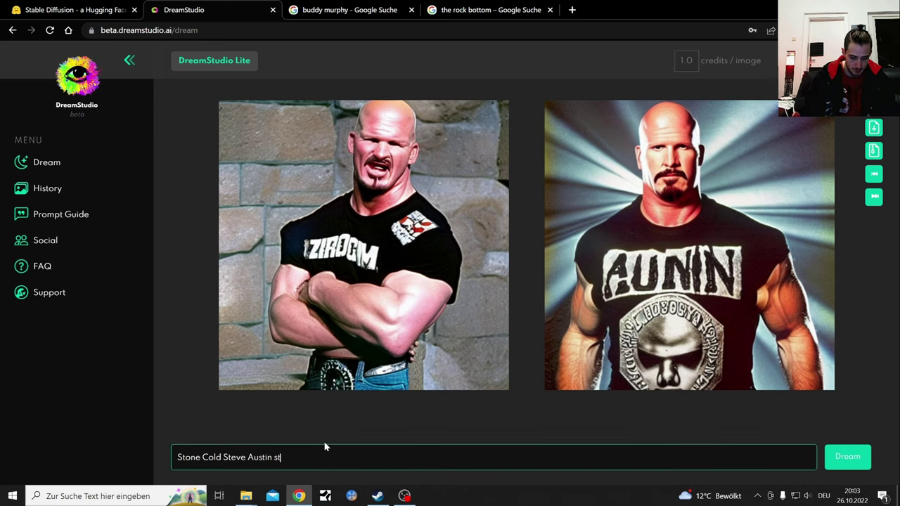
type("unner")
key("Return")
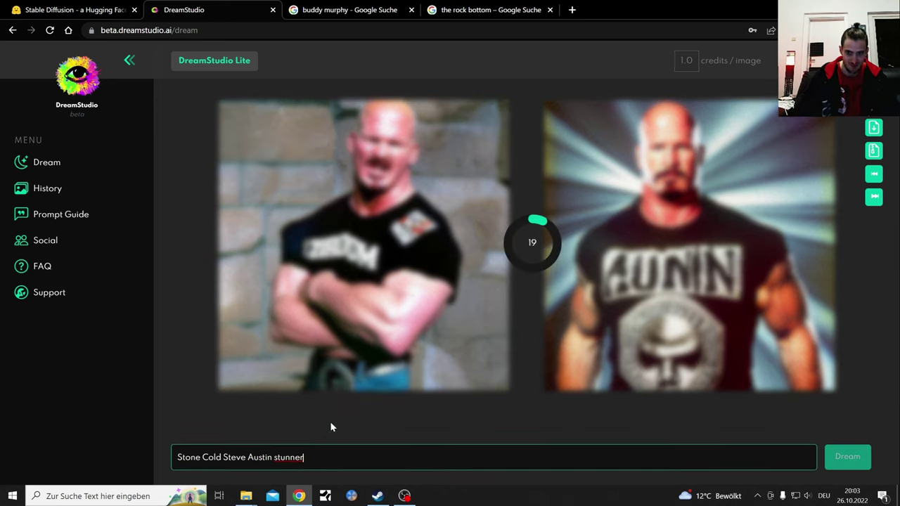
Step: Check both generations and view the fourth, second and first Stable Diffusion stunner results
left_click(64, 7)
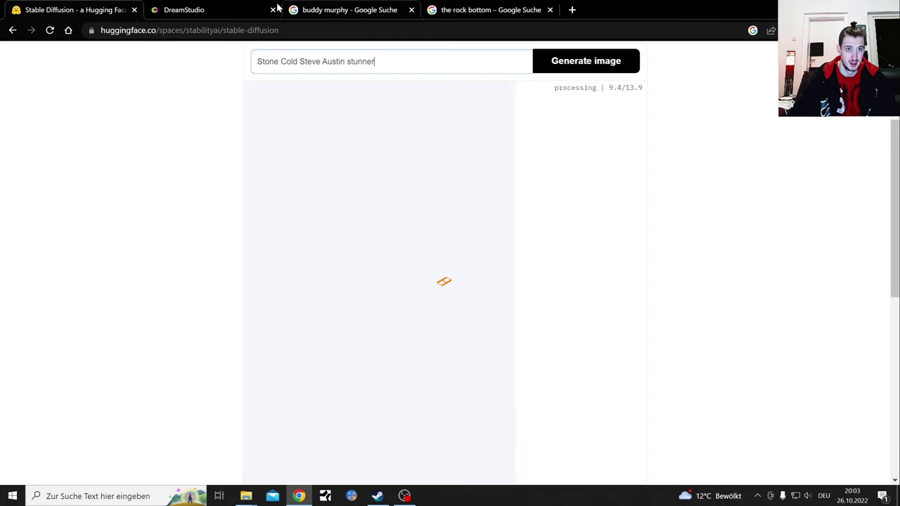
left_click(220, 8)
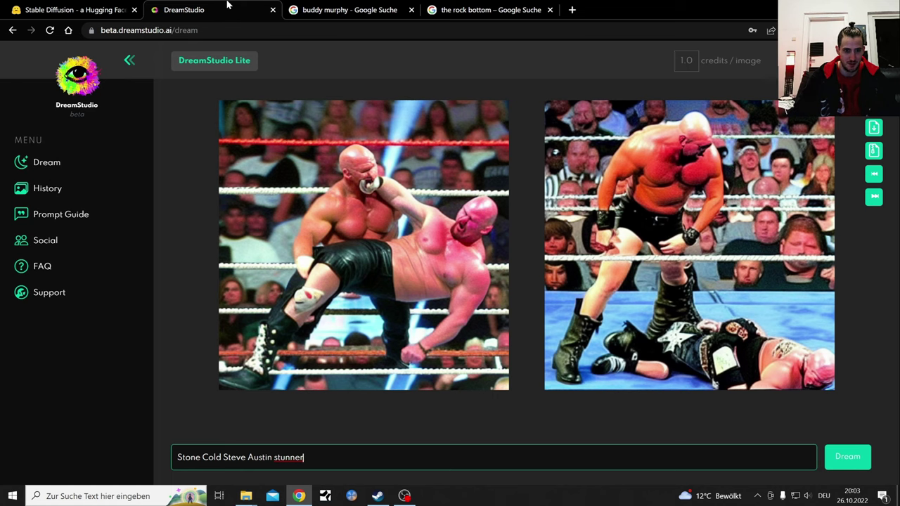
left_click(64, 7)
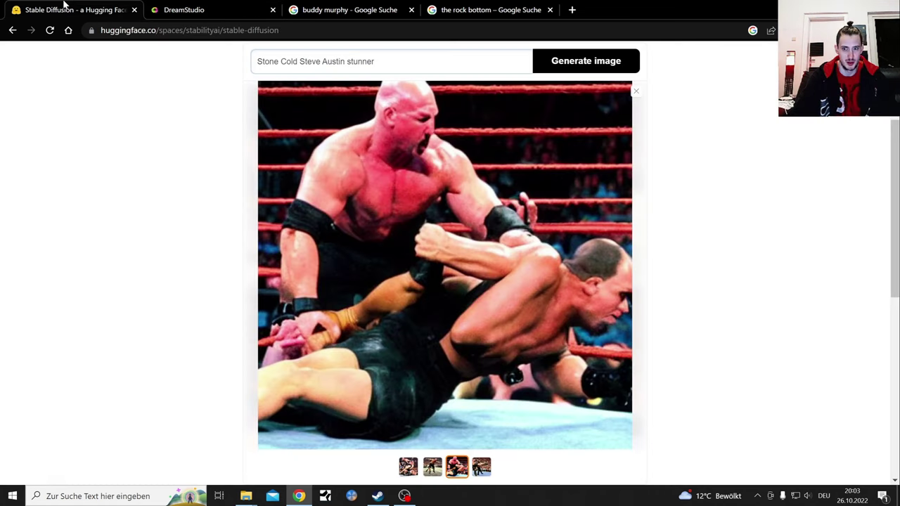
left_click(482, 468)
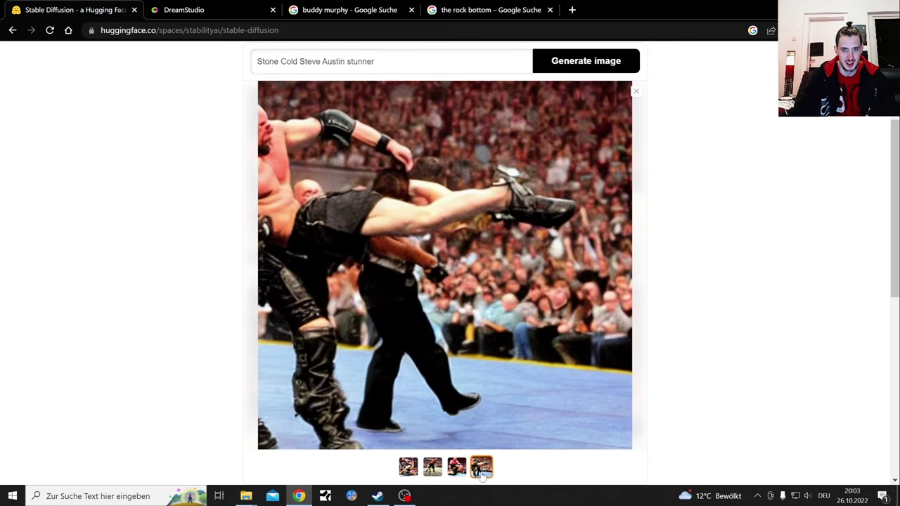
left_click(431, 468)
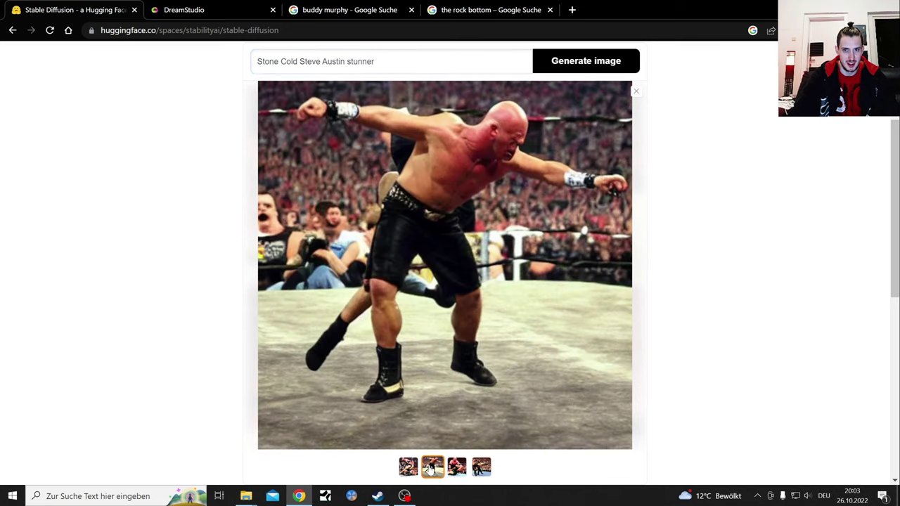
left_click(409, 469)
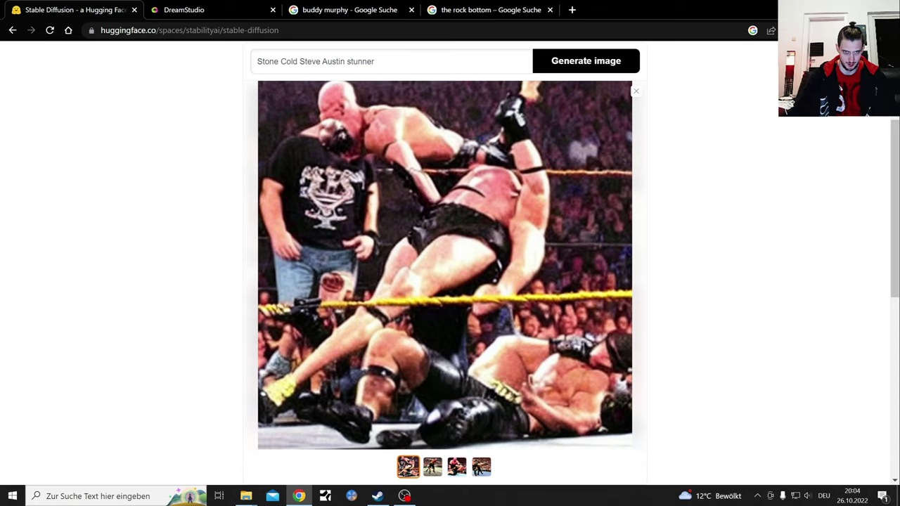
Step: Change the Stable Diffusion prompt to 'Stone Cold Steve Austin 316' and generate
double_click(360, 61)
key("BackSpace")
type("3")
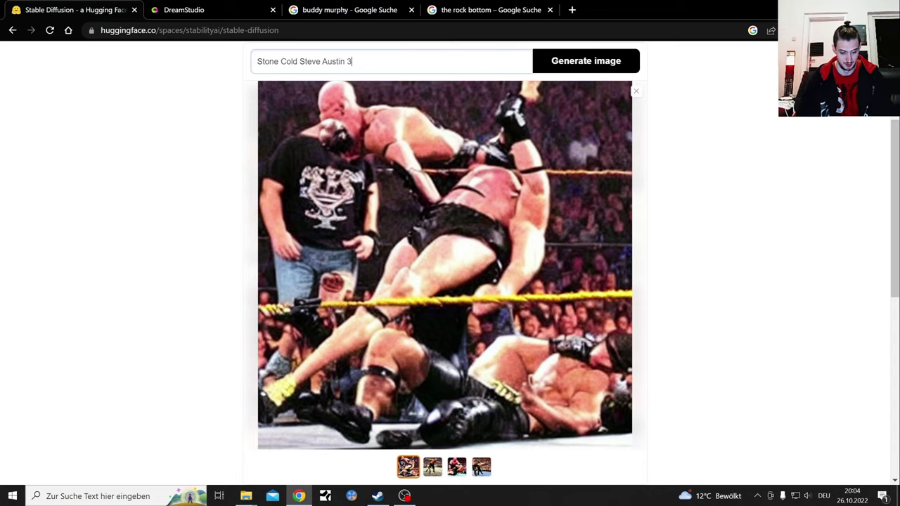
type("16")
key("Return")
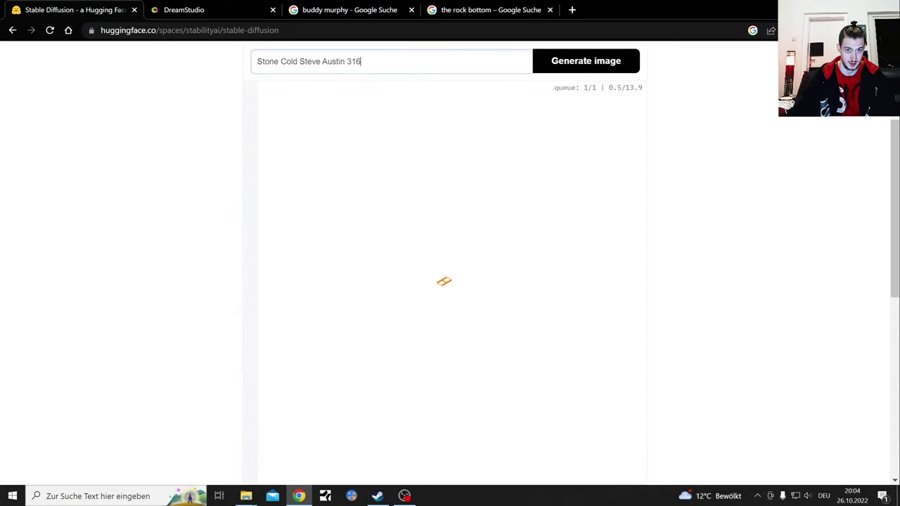
Step: Replace 'stunner' with '316' in the DreamStudio prompt and generate
left_click(211, 9)
left_click_drag(325, 457, 275, 457)
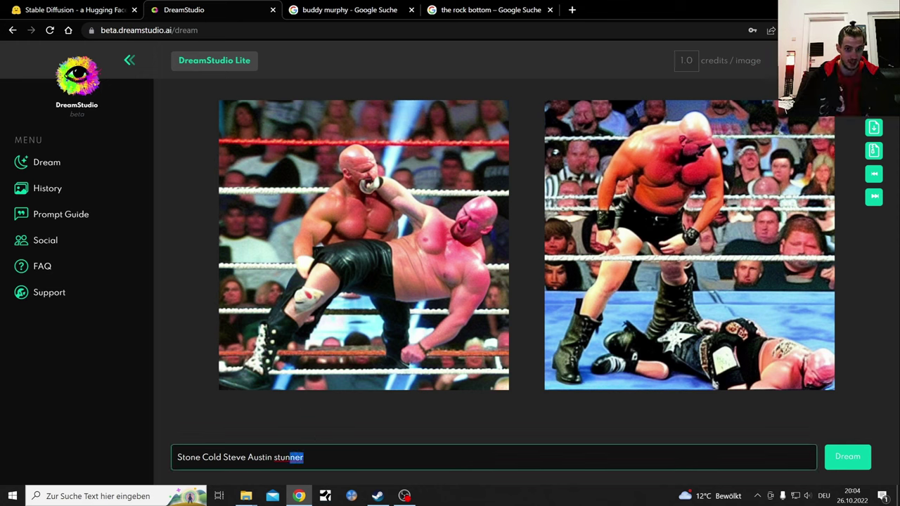
key("BackSpace")
key("BackSpace")
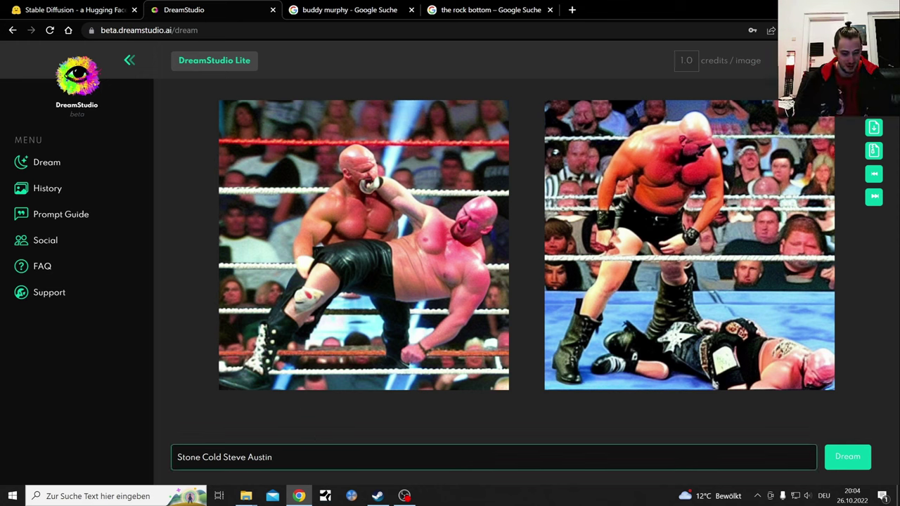
type(" 316")
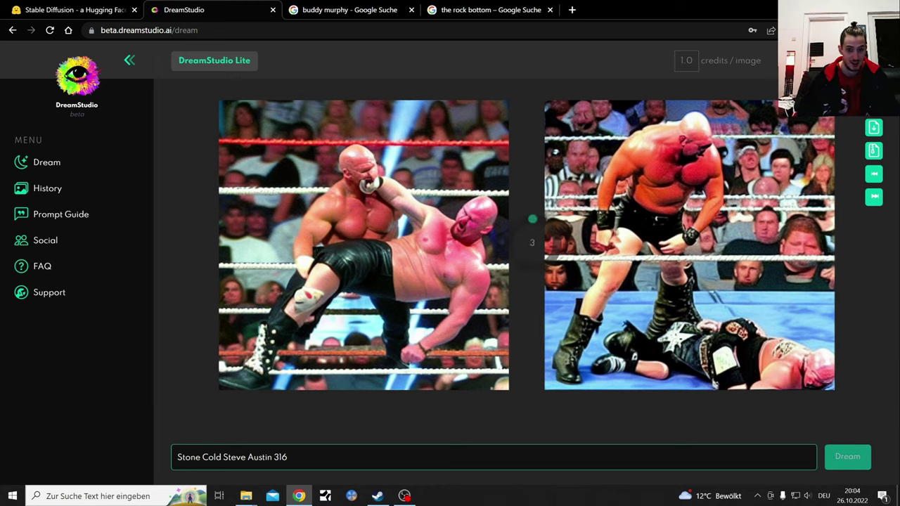
key("Return")
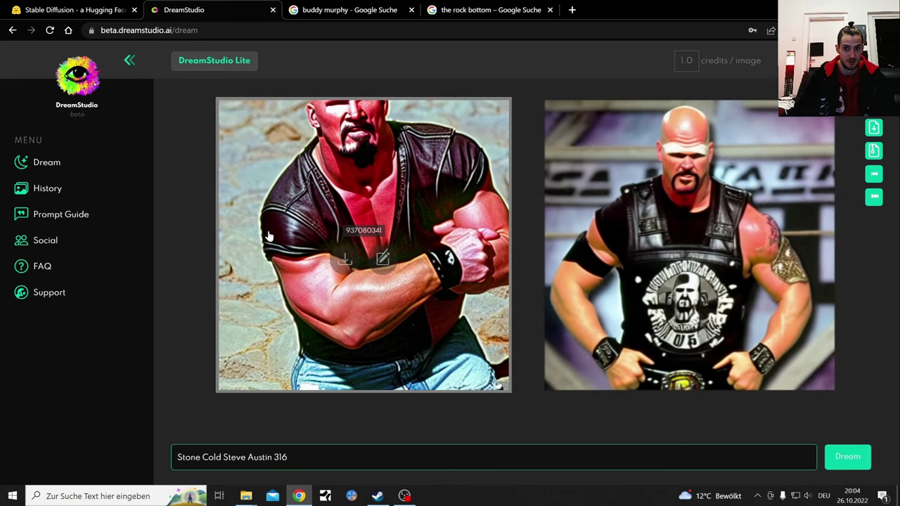
Step: Compare the 316 results, viewing the second, third and fourth Stable Diffusion images
left_click(83, 9)
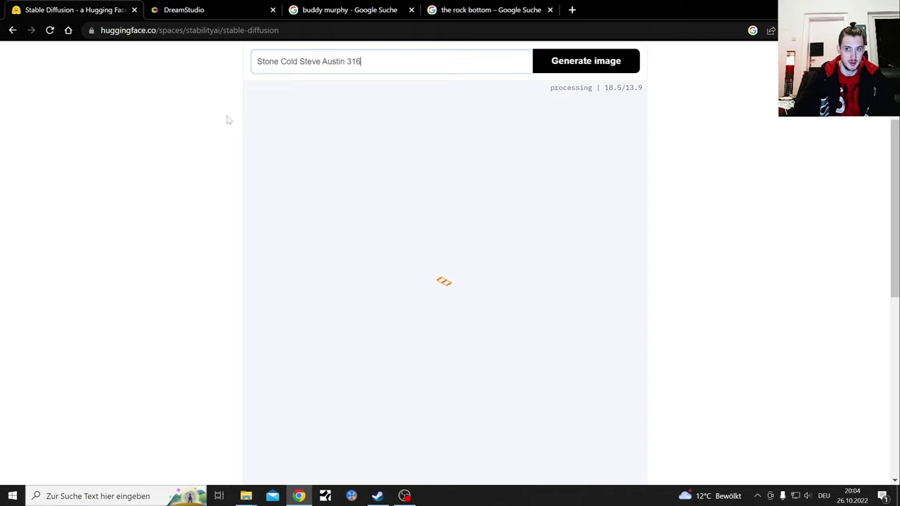
left_click(197, 8)
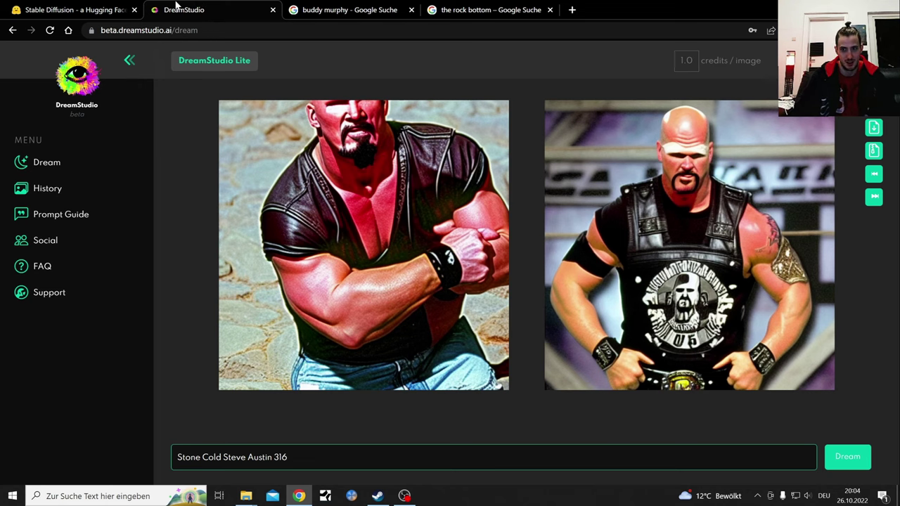
left_click(78, 9)
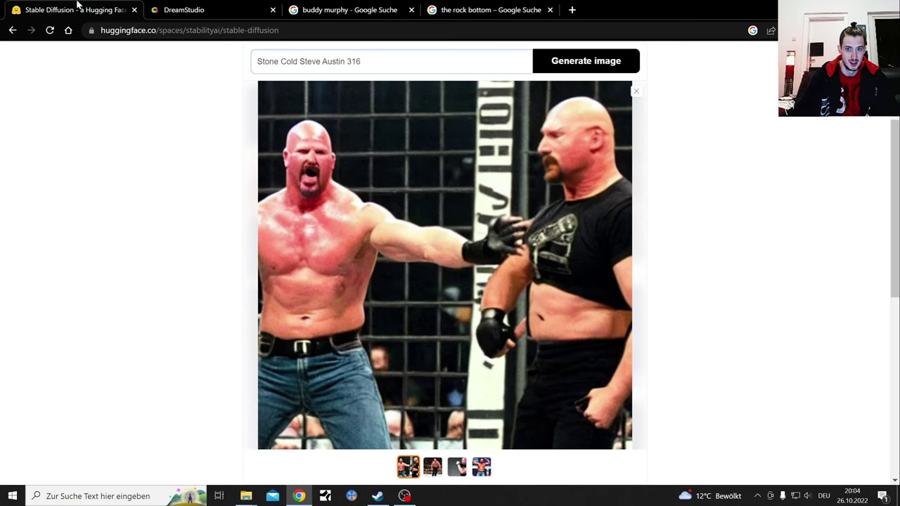
left_click(433, 467)
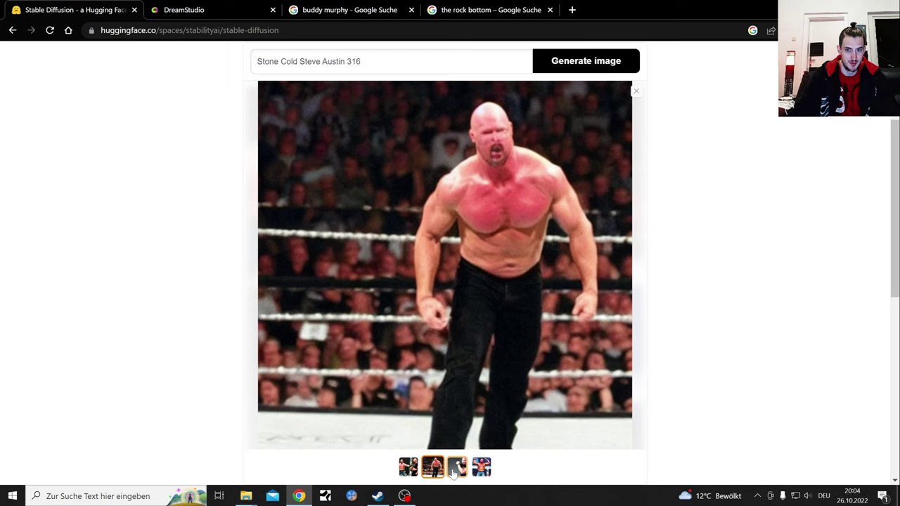
left_click(457, 467)
left_click(481, 467)
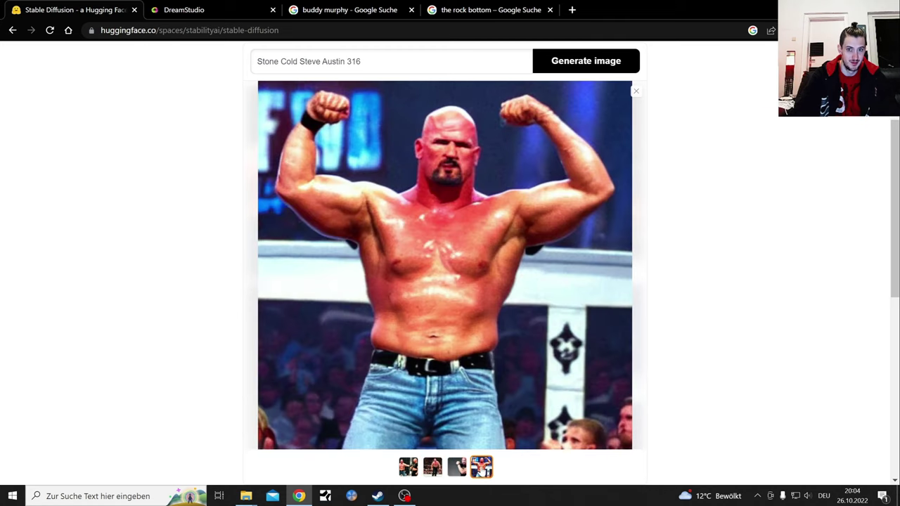
Step: Replace the Stable Diffusion prompt with 'the rock bottom' and generate
left_click(492, 10)
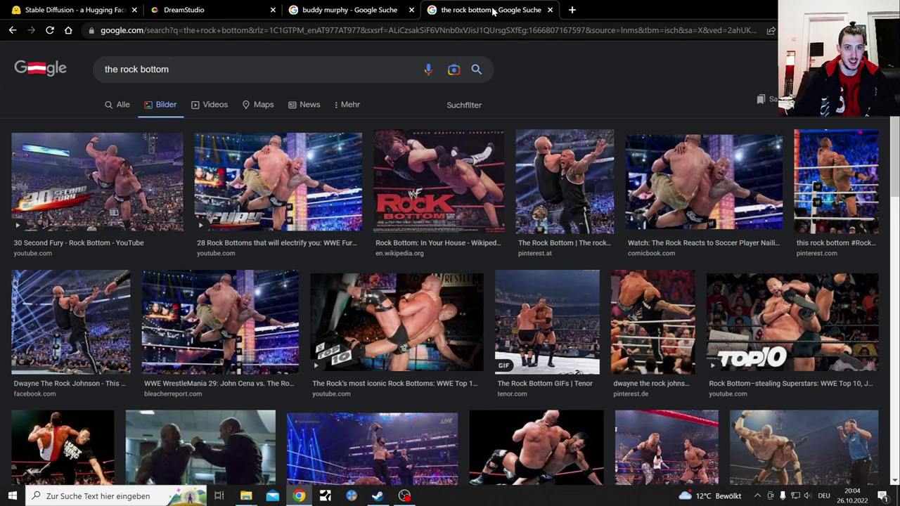
left_click(71, 9)
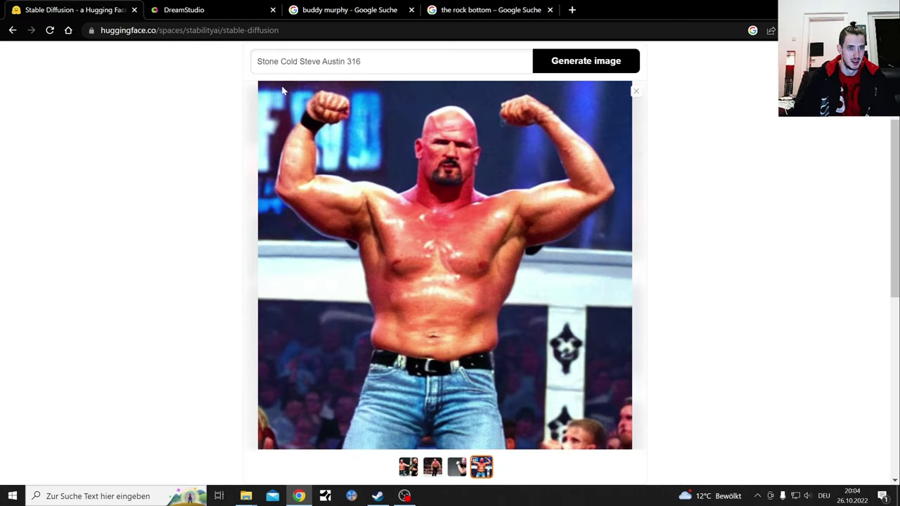
left_click_drag(373, 61, 218, 77)
key("BackSpace")
type("t")
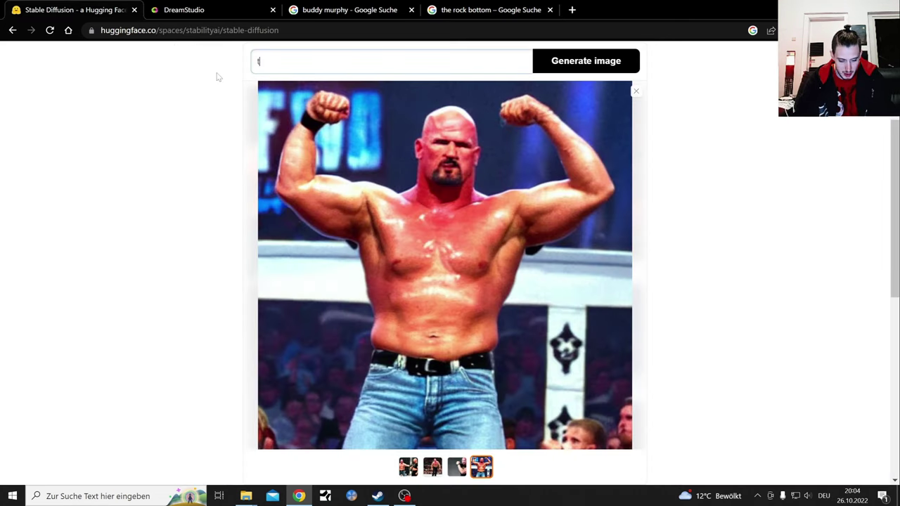
type("he rock ")
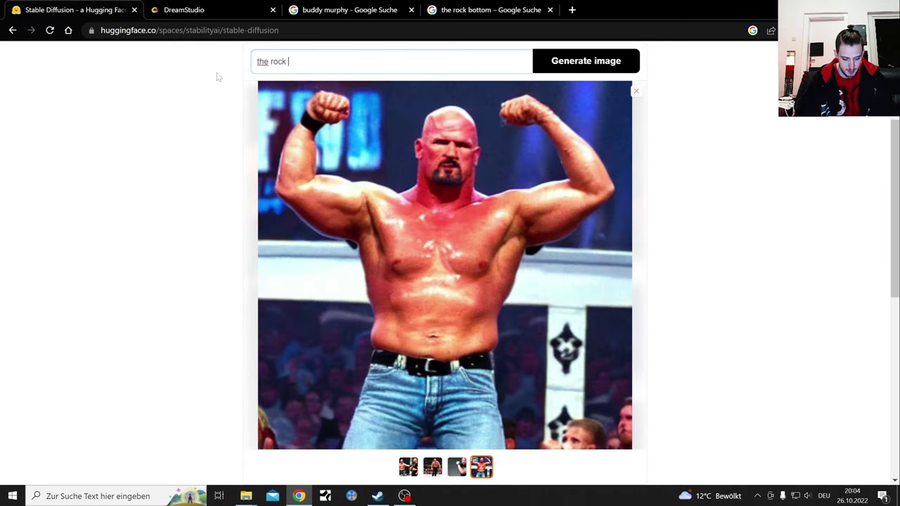
type("bottom")
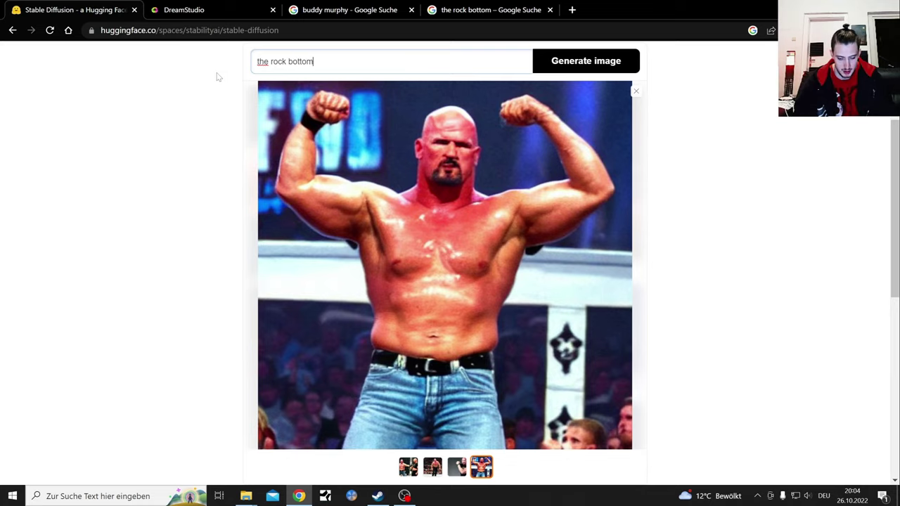
key("Return")
Step: Copy 'the rock bottom' into DreamStudio's prompt and generate there too
left_click_drag(316, 62, 248, 68)
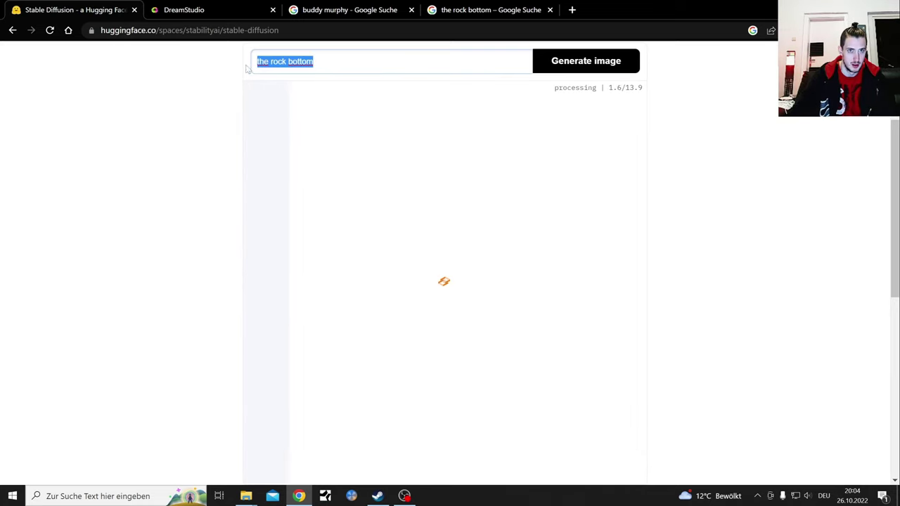
right_click(281, 61)
left_click(309, 101)
left_click(190, 9)
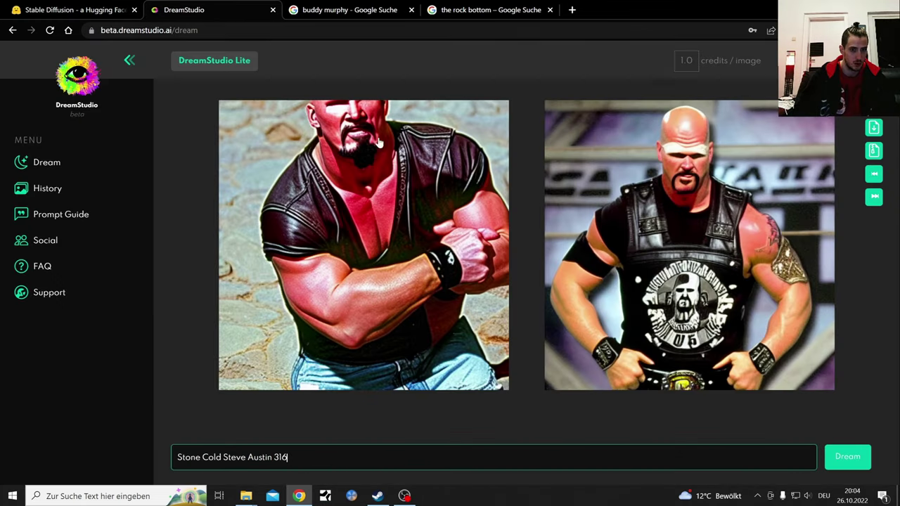
left_click_drag(289, 458, 176, 458)
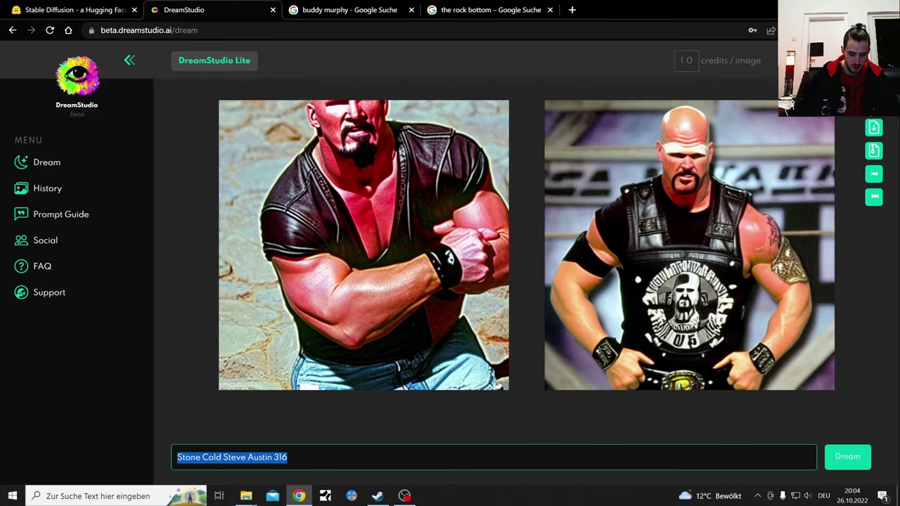
key("BackSpace")
key("ctrl+v")
key("Return")
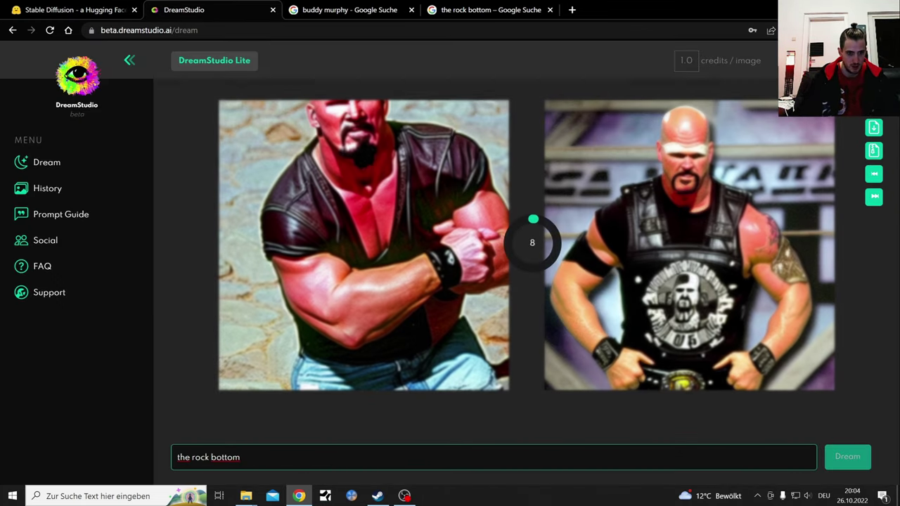
Step: Check both generations and browse the four Stable Diffusion rock bottom images, including the boulder
left_click(50, 5)
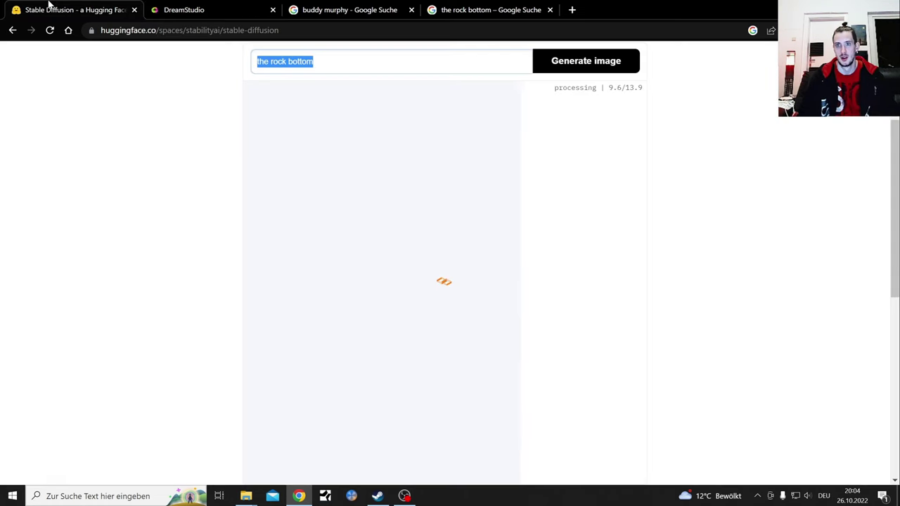
left_click(223, 5)
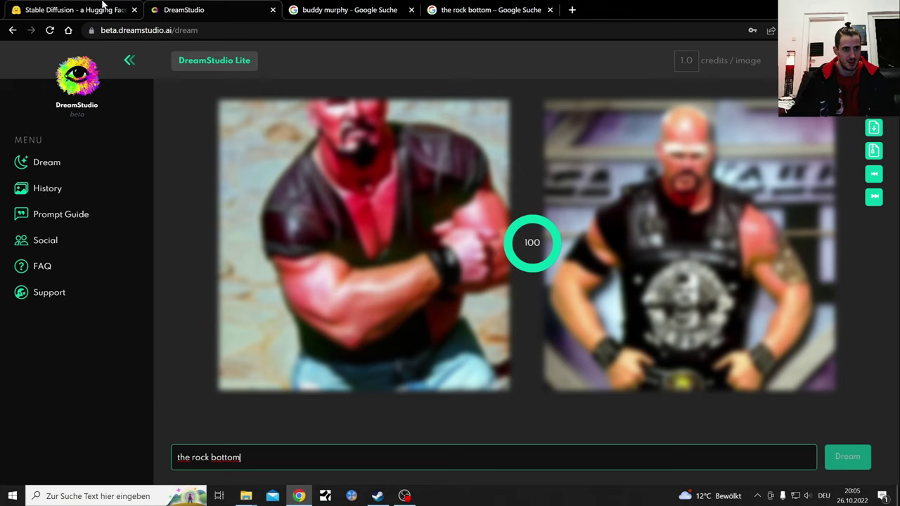
left_click(45, 6)
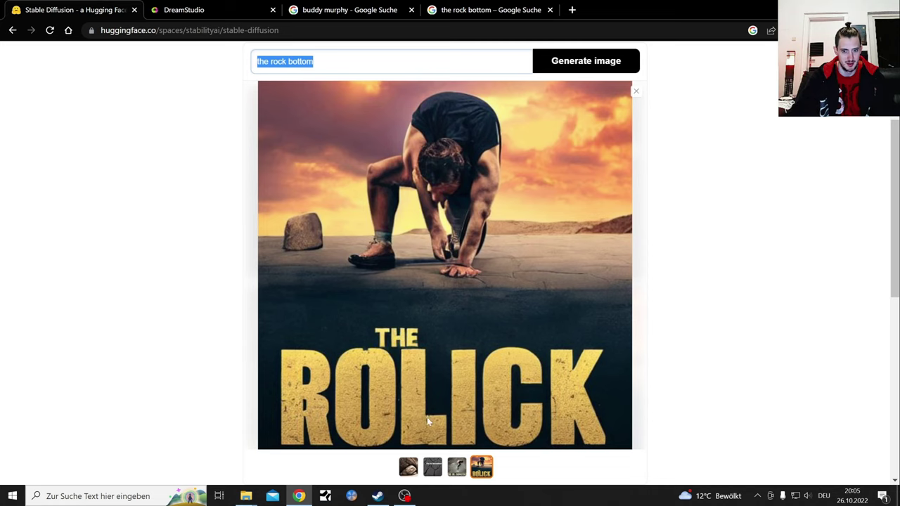
left_click(452, 470)
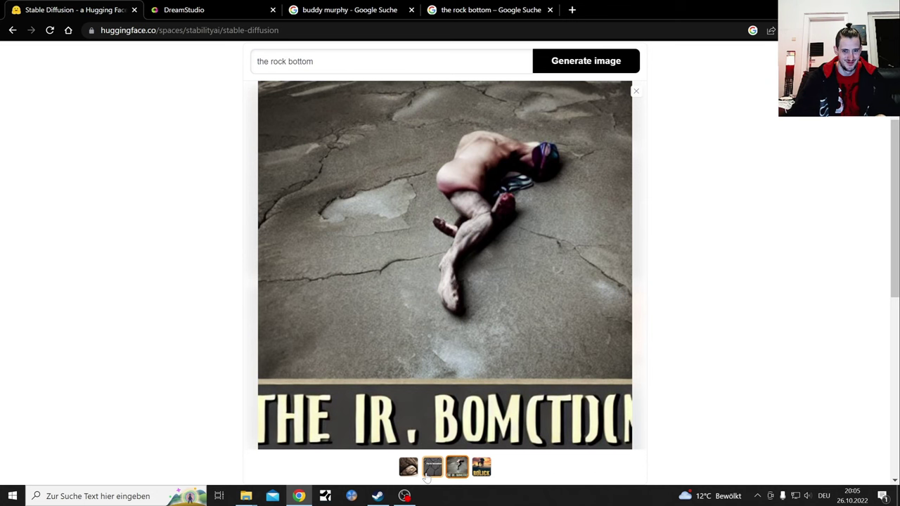
left_click(433, 476)
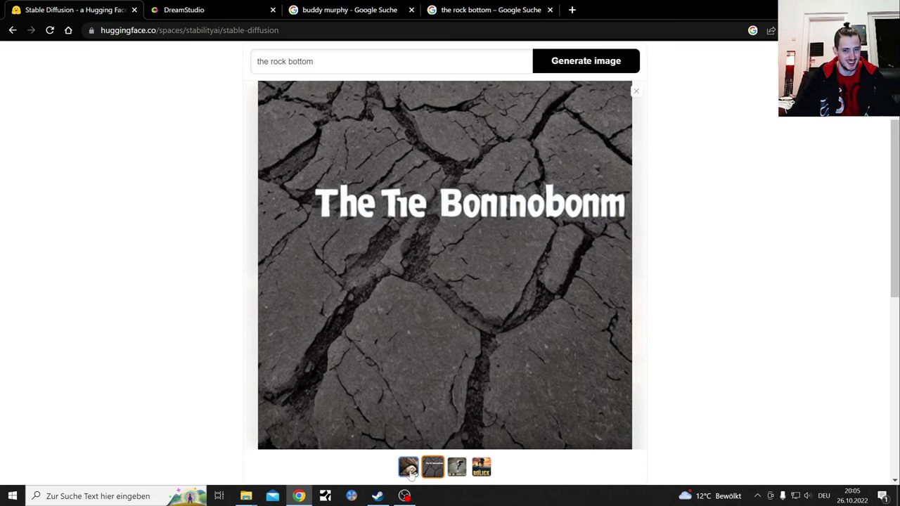
left_click(411, 474)
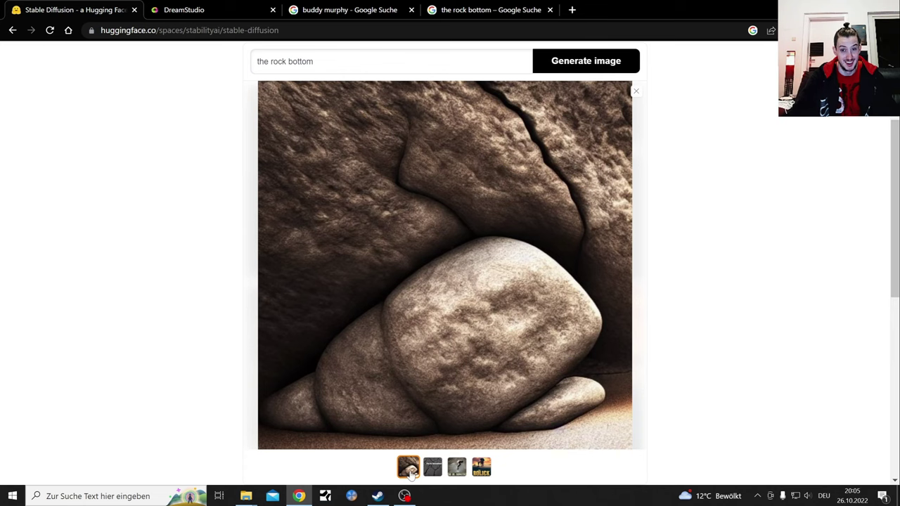
left_click(457, 473)
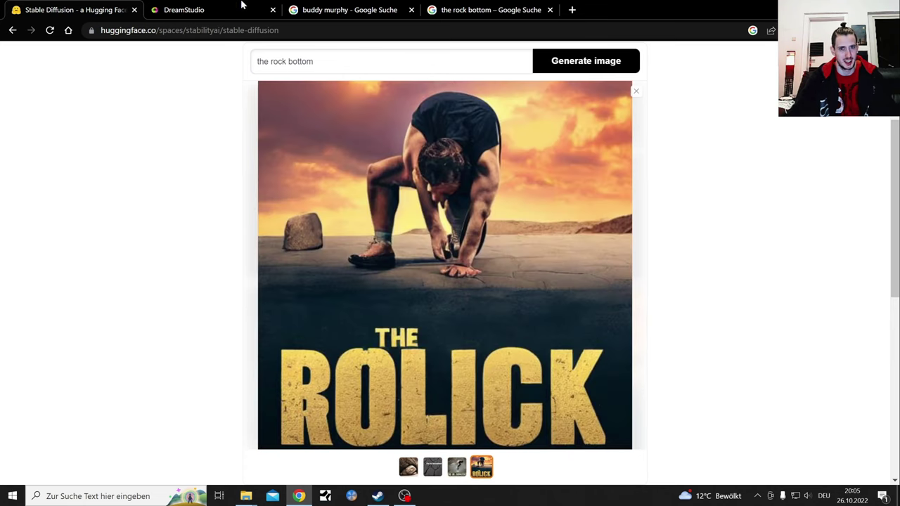
left_click(241, 6)
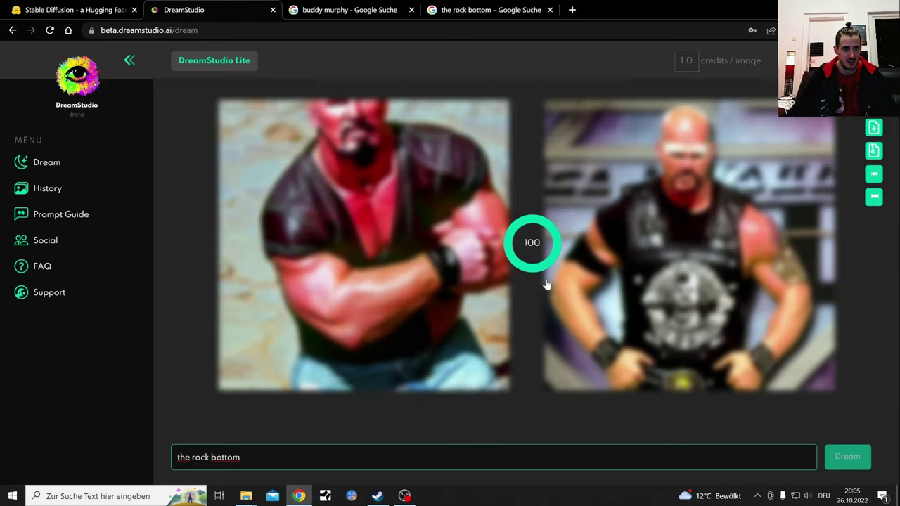
Step: View DreamStudio's two 'the rock bottom' images: THE ROCK lettering over rubble and a comic-style figure
left_click(528, 246)
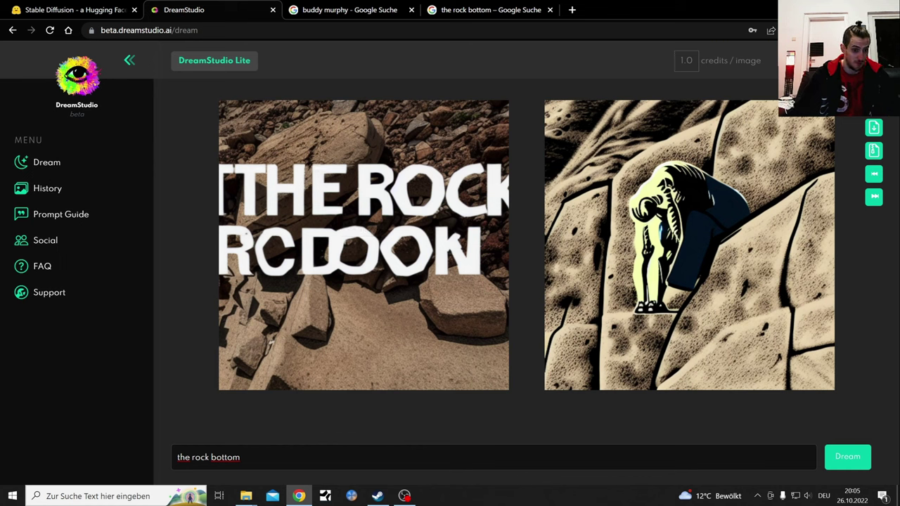
left_click(242, 457)
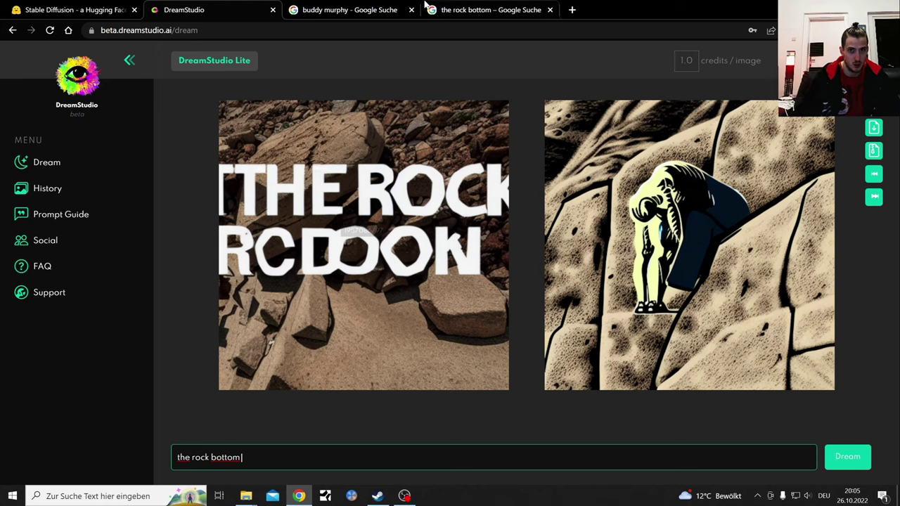
Step: Search Google Images for 'dwayne the rock johnson rock bottom'
left_click(458, 9)
left_click(97, 73)
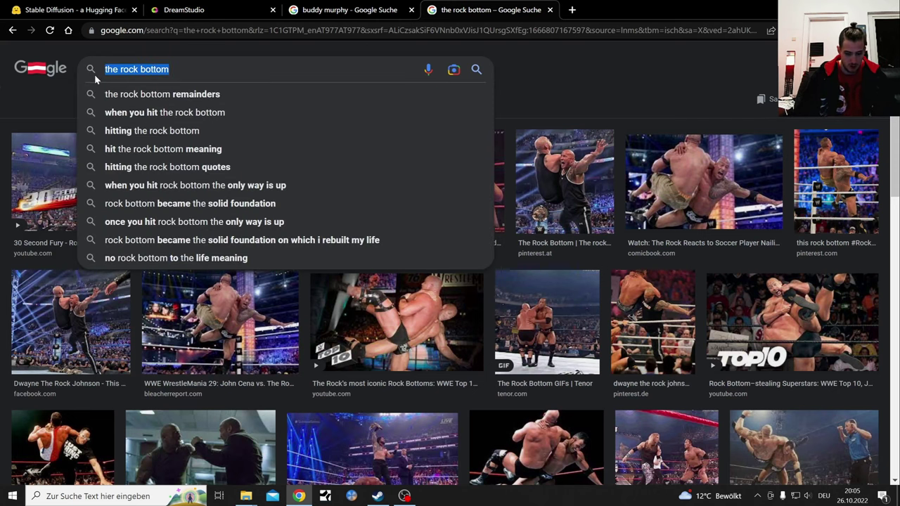
key("BackSpace")
type("wa")
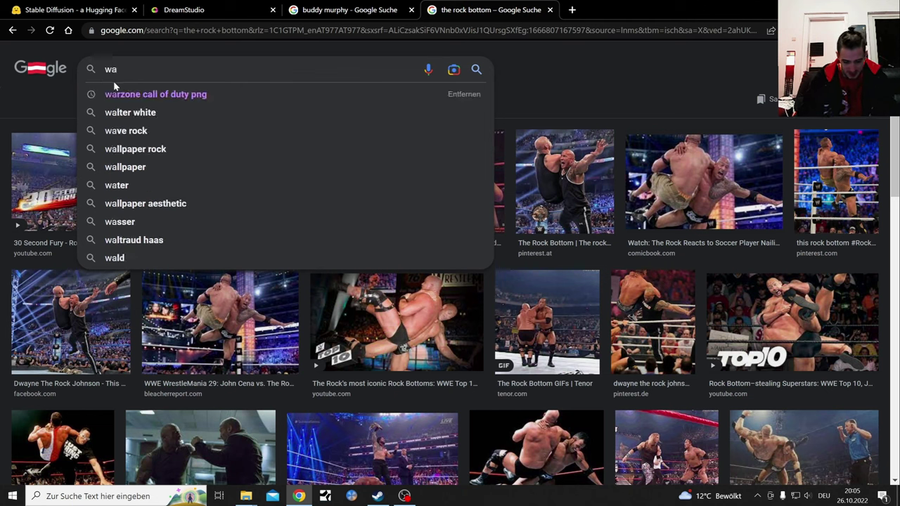
key("BackSpace")
key("BackSpace")
type("dwayne the rock johnson ro")
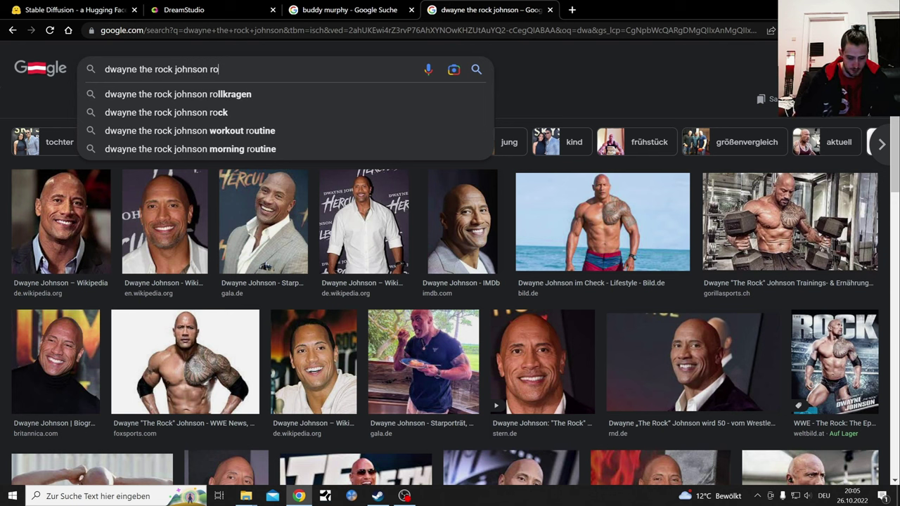
type("ck ")
type("bottom")
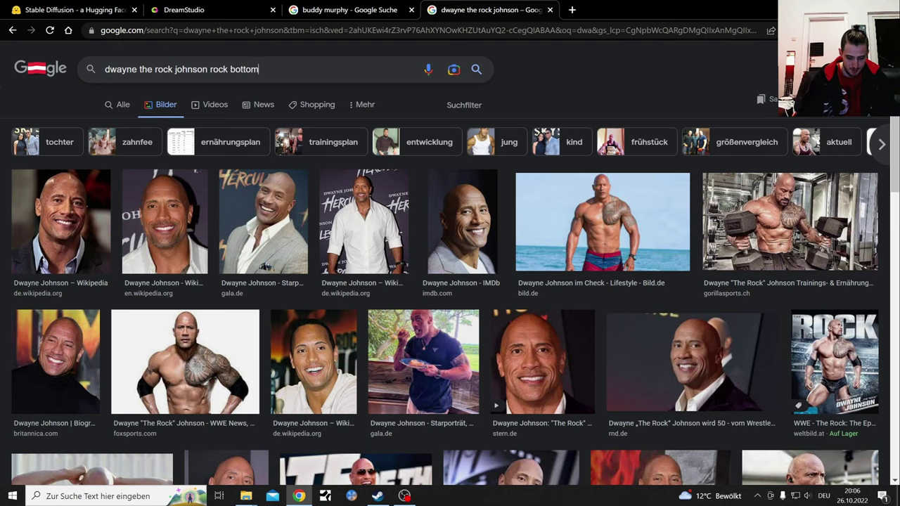
key("Return")
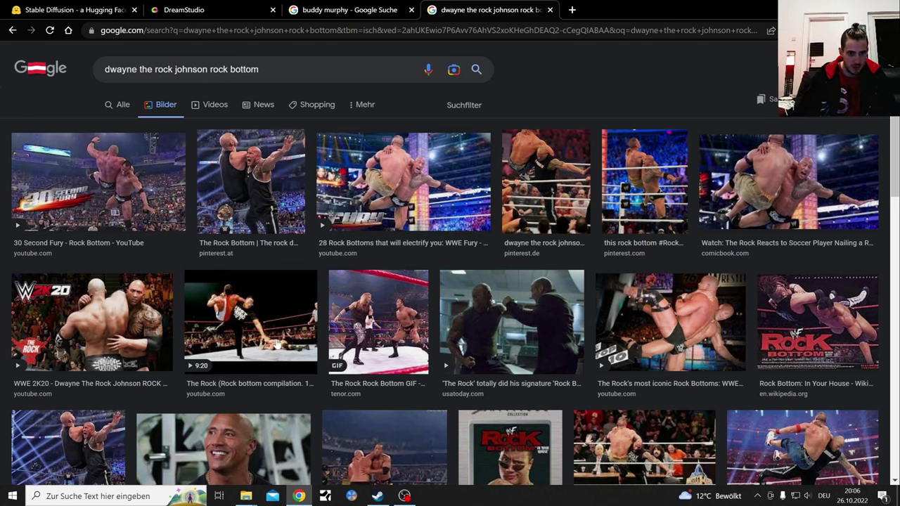
Step: Preview the Rock Bottom compilation video and Tenor GIF, then select the search query for copying
left_click(277, 345)
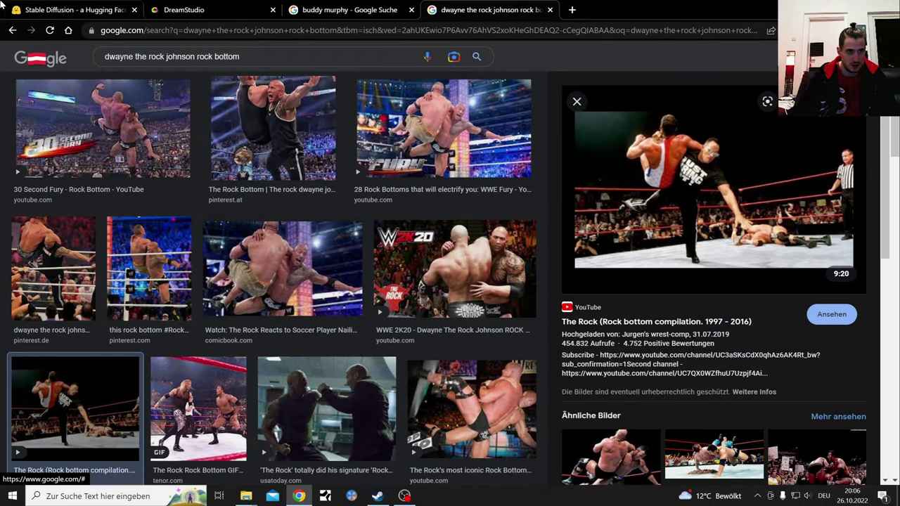
left_click(13, 30)
left_click(371, 277)
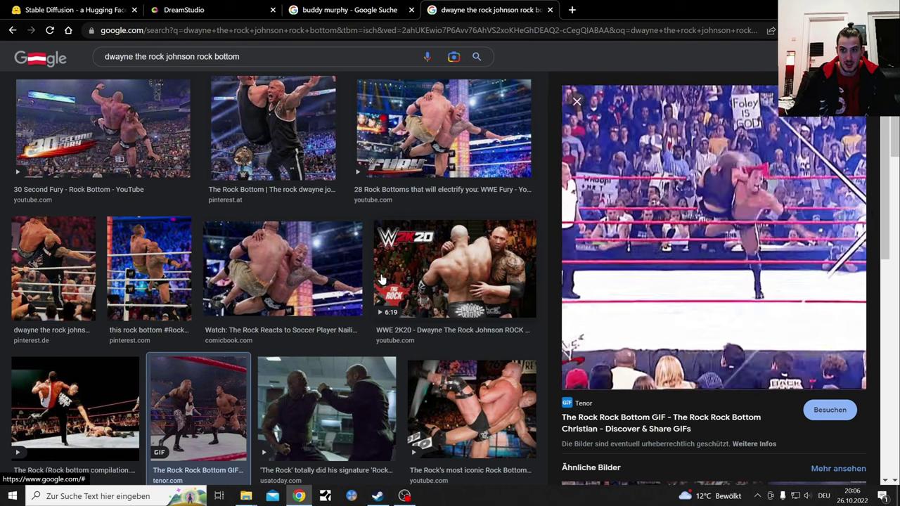
left_click(575, 103)
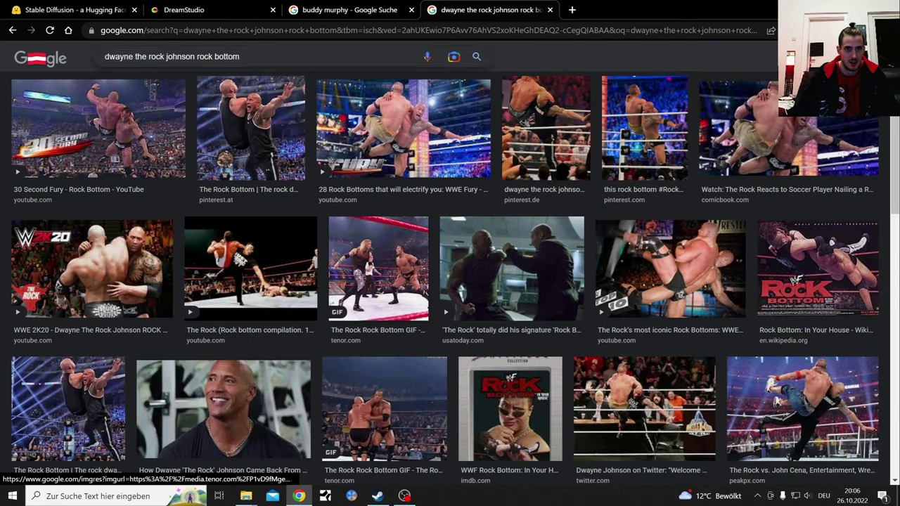
left_click(81, 65)
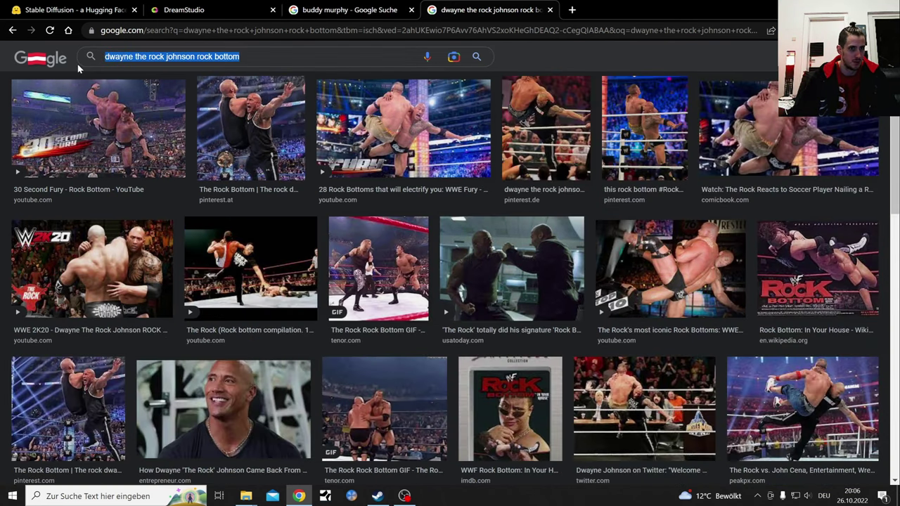
right_click(151, 58)
Step: Copy the query and generate 'dwayne the rock johnson rock bottom' in DreamStudio
left_click(176, 100)
left_click(197, 8)
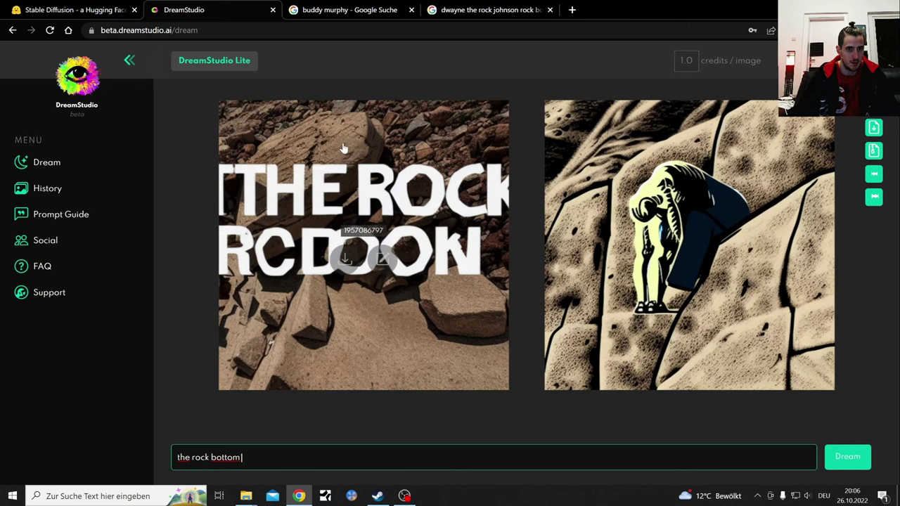
key("ctrl+a")
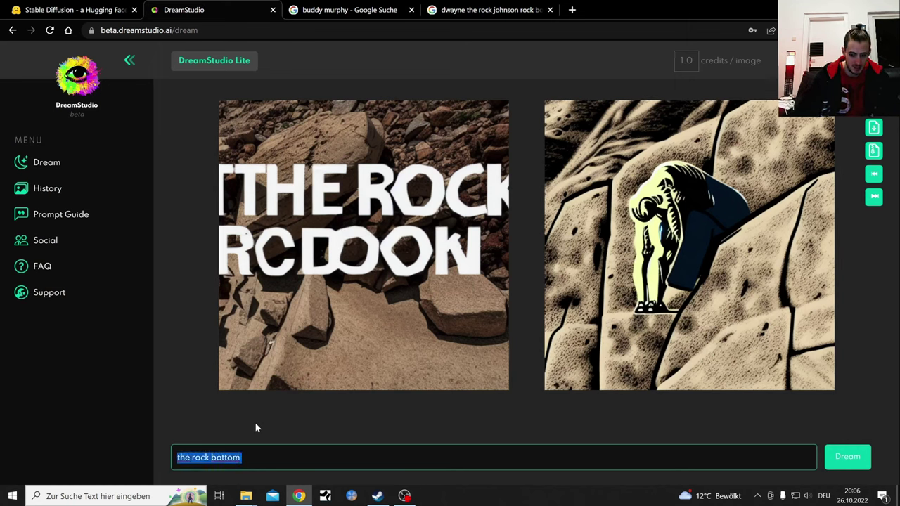
key("BackSpace")
type("dwayne the rock johnson rock bottom")
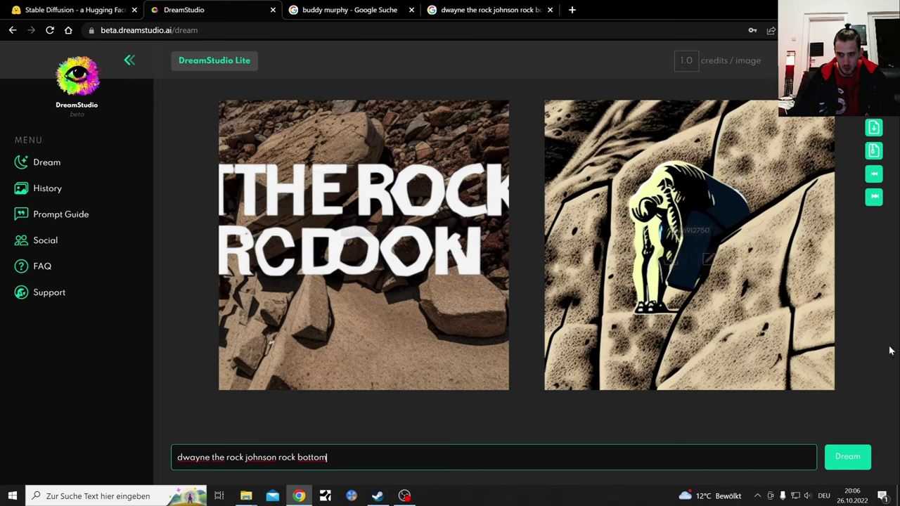
left_click(850, 457)
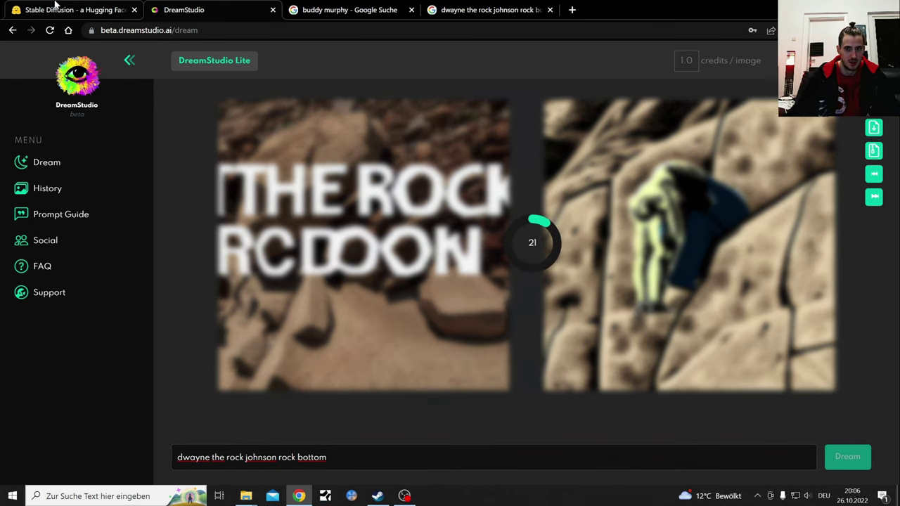
Step: Paste the same prompt into Stable Diffusion and generate, then check DreamStudio's progress
left_click(55, 9)
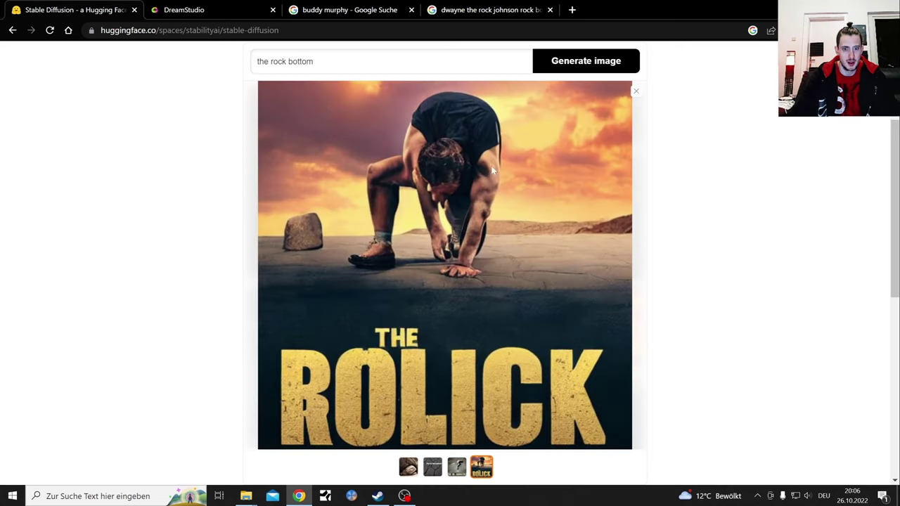
key("ctrl+shift+Left")
key("ctrl+shift+Left")
key("ctrl+shift+Left")
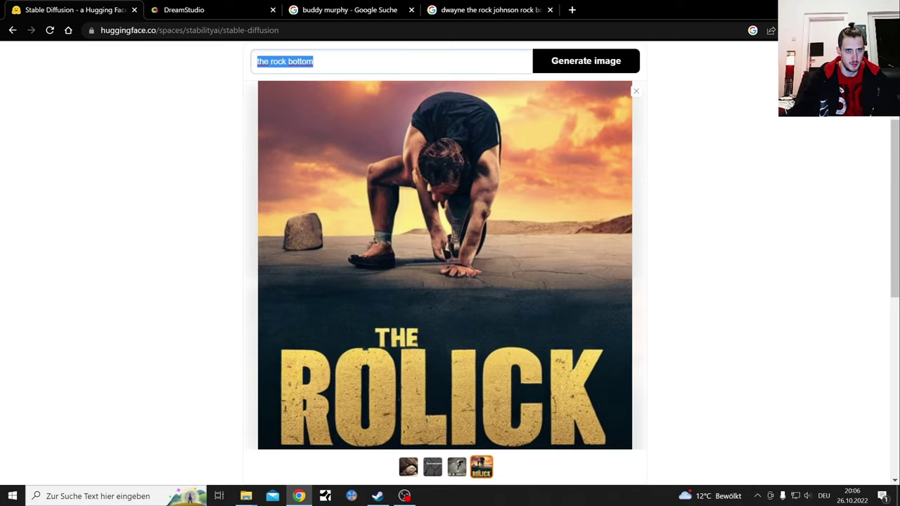
key("BackSpace")
type("dwayne the rock johnson rock bottom")
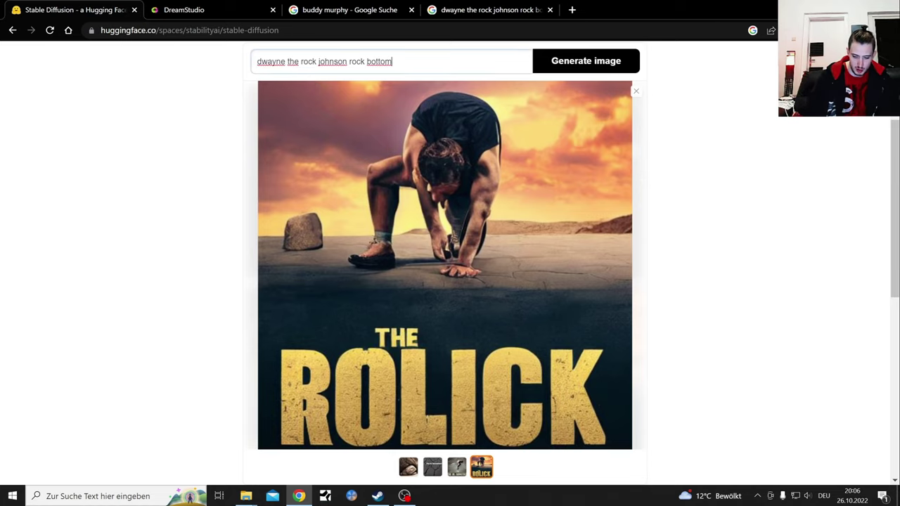
key("Return")
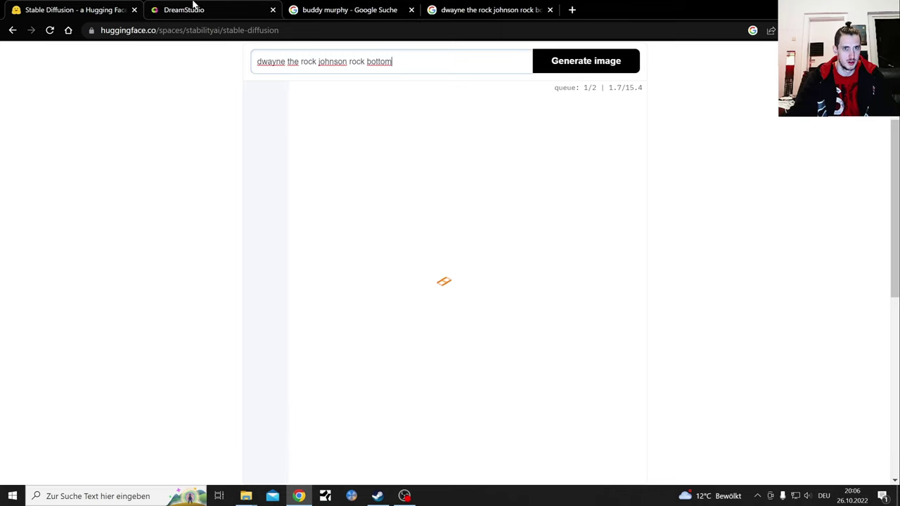
left_click(193, 9)
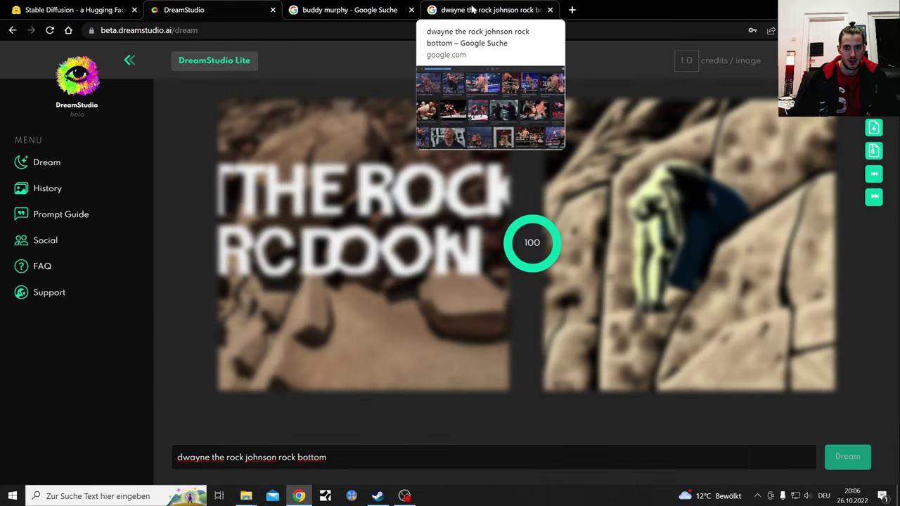
left_click(472, 8)
Step: Edit the Google Images query to 'the rock the peoples eyebrow'
key("End")
key("ctrl+shift+Left")
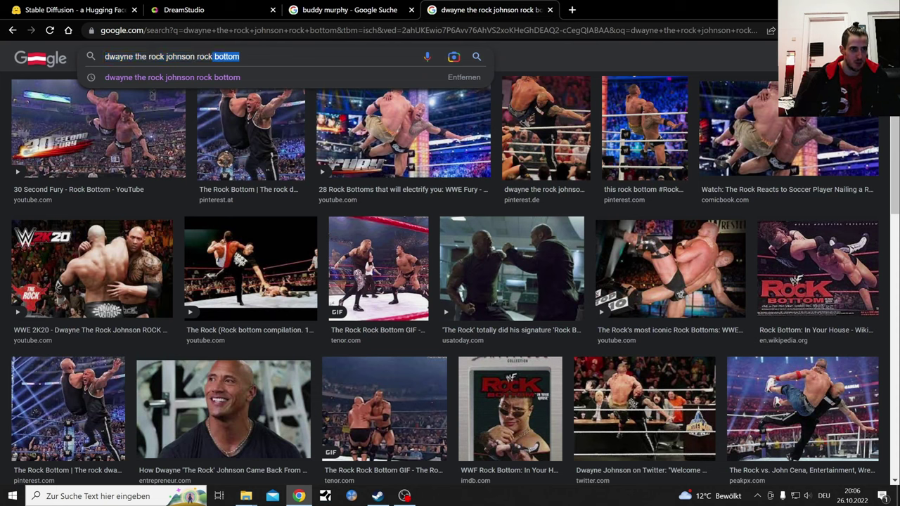
key("BackSpace")
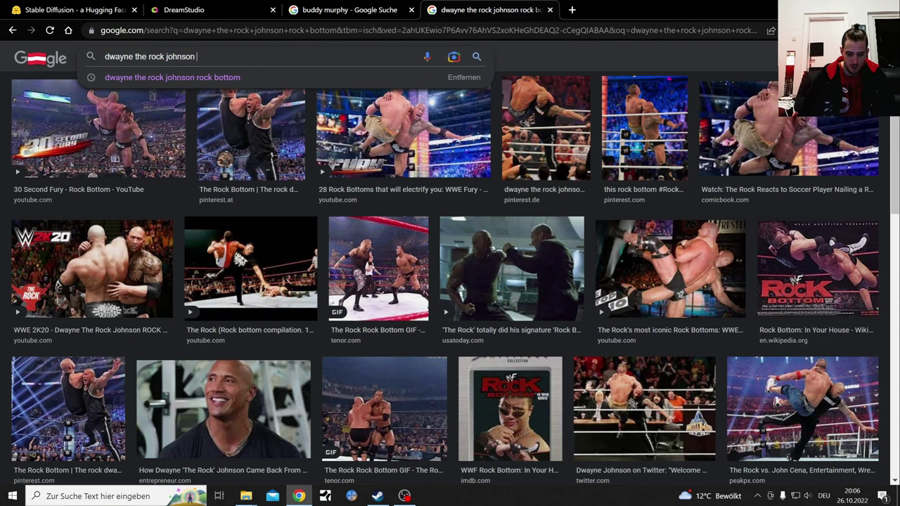
type("the pe")
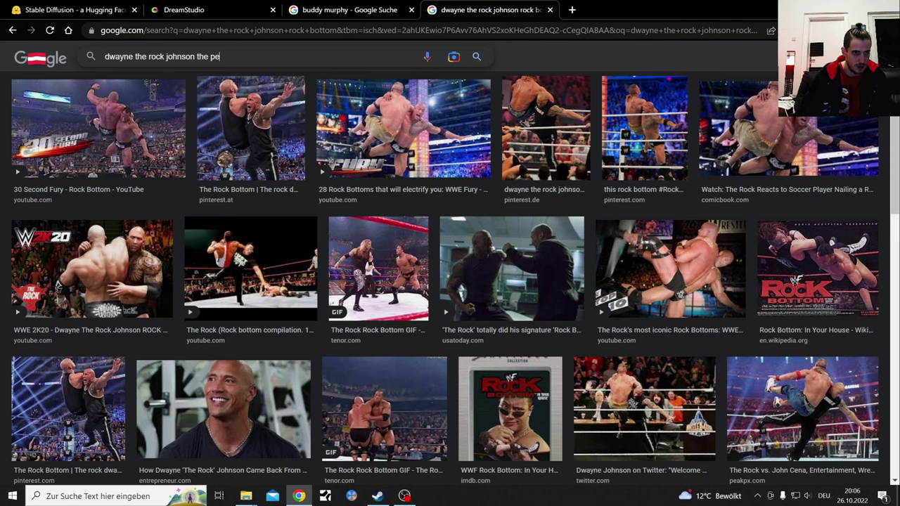
left_click_drag(194, 57, 160, 56)
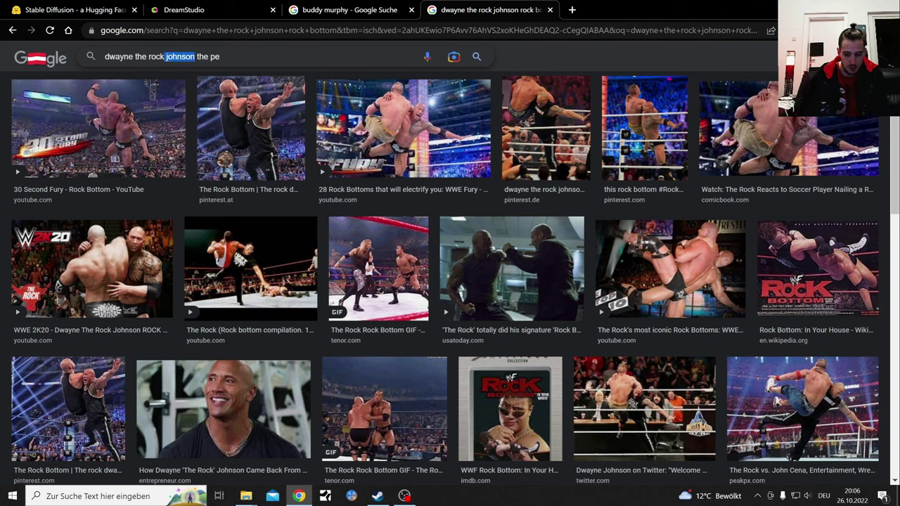
key("BackSpace")
double_click(118, 56)
key("BackSpace")
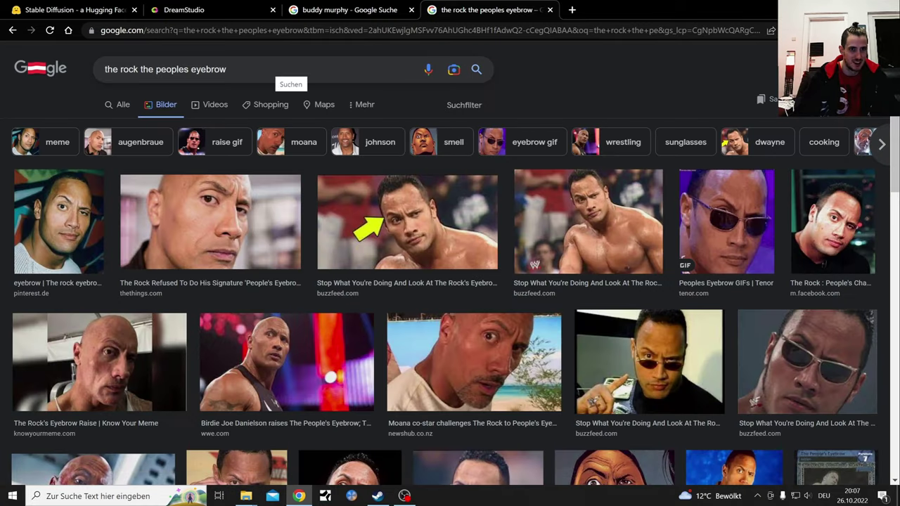
Step: Copy the 'the rock the peoples eyebrow' query for use in DreamStudio
left_click_drag(226, 69, 112, 69)
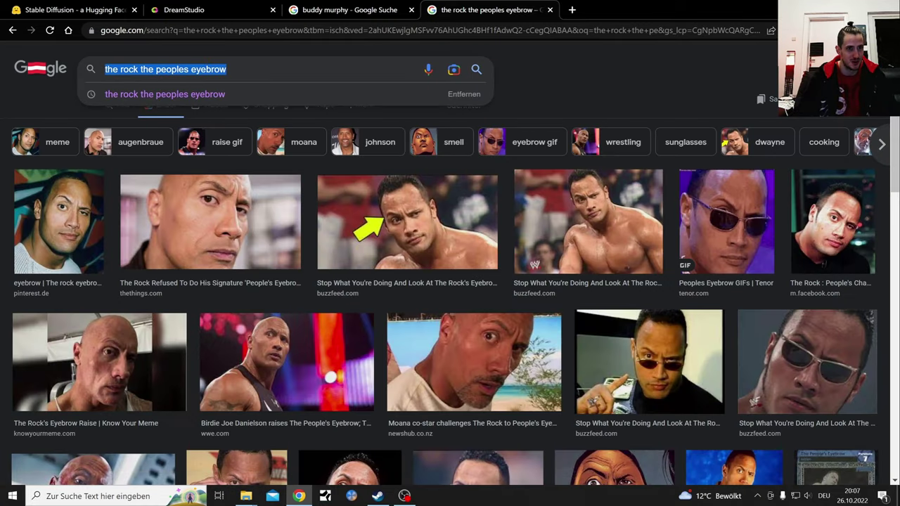
right_click(139, 70)
left_click(169, 115)
left_click(184, 10)
Step: Generate the peoples eyebrow prompt in DreamStudio and view the Stable Diffusion rock bottom results
key("Return")
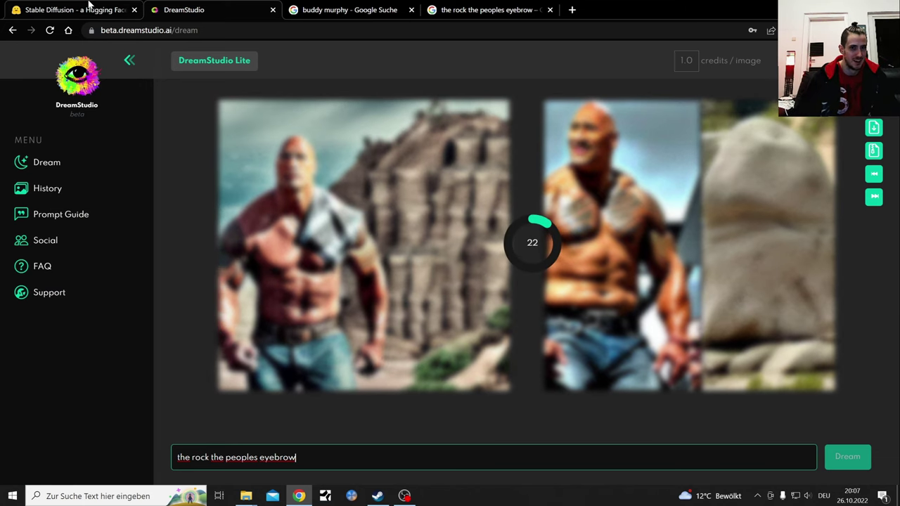
left_click(89, 5)
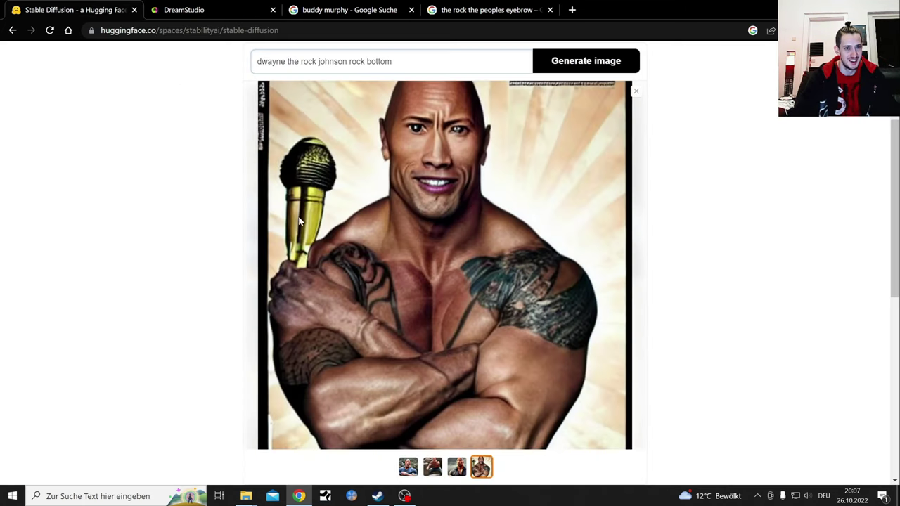
left_click(458, 466)
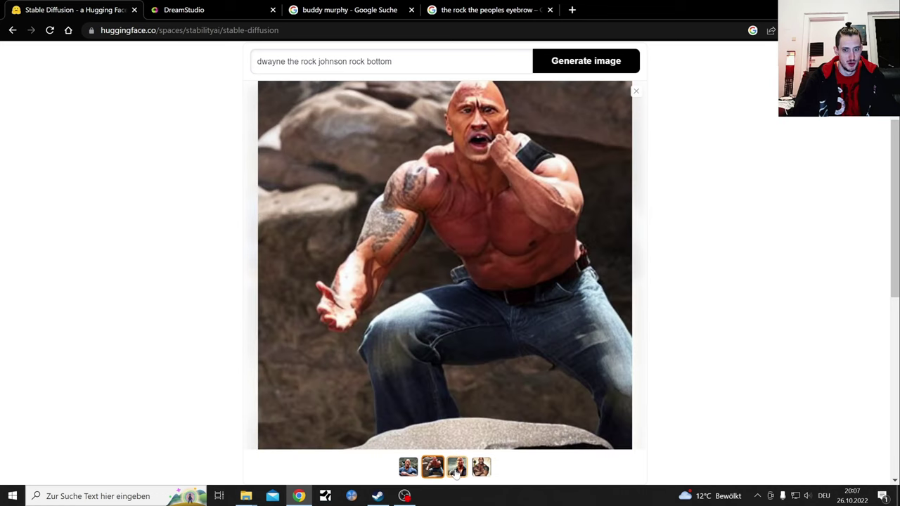
left_click(457, 467)
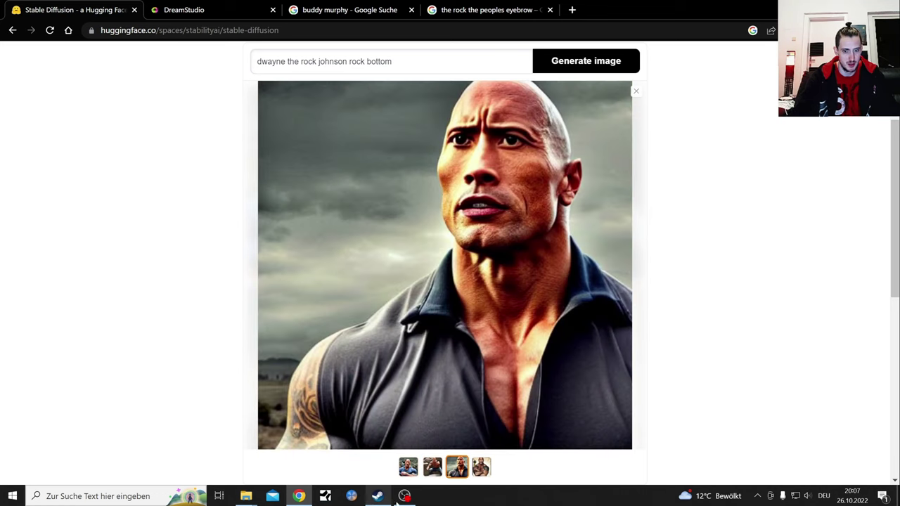
left_click(408, 467)
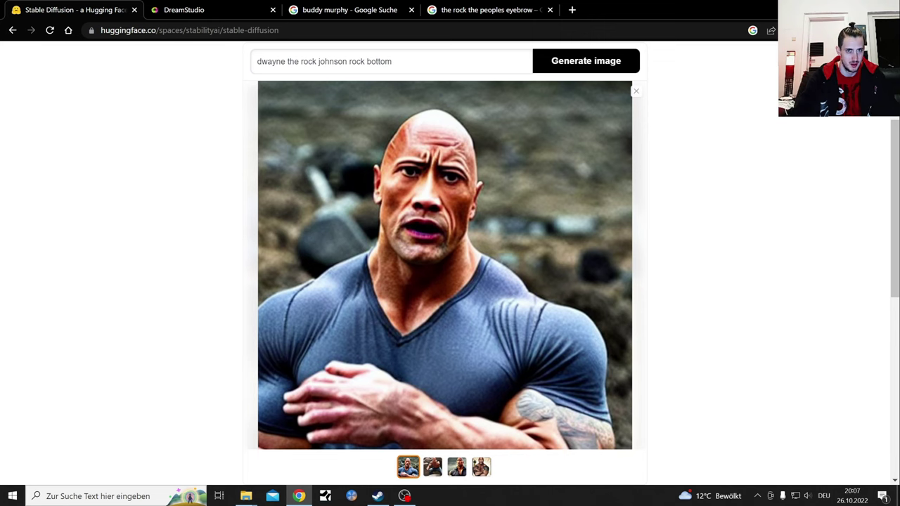
left_click(225, 7)
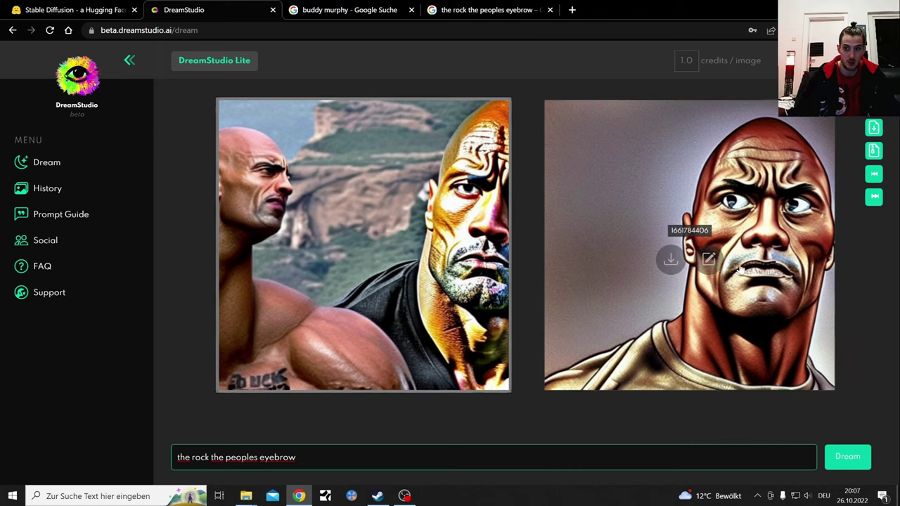
mouse_move(364, 244)
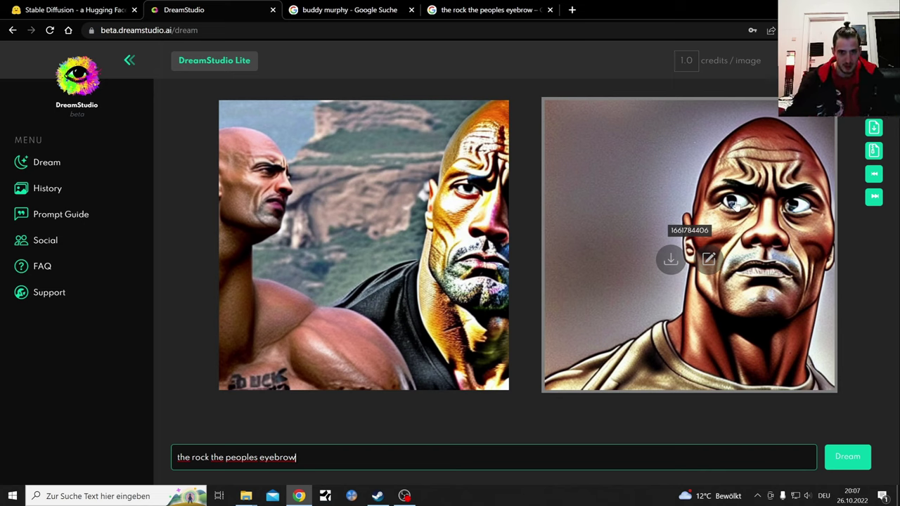
mouse_move(422, 281)
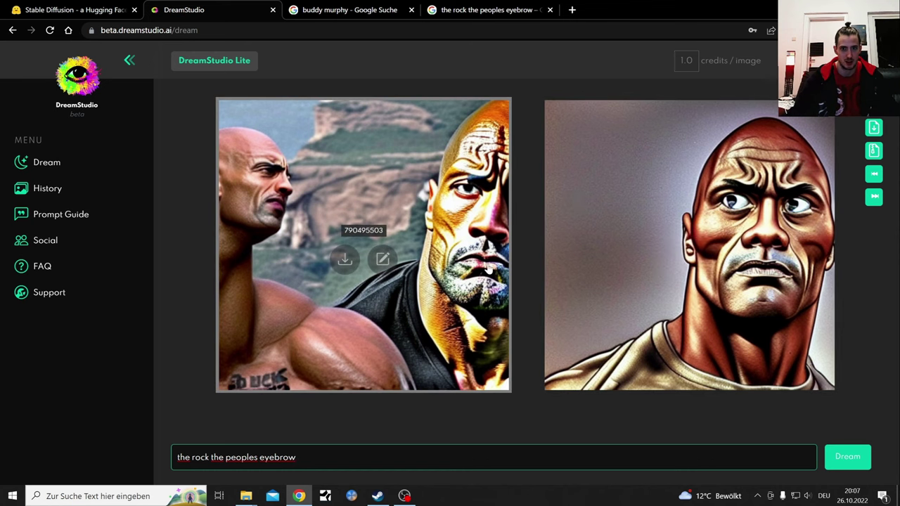
Step: View the fourth rock bottom image and place the cursor in the prompt to append 'finishing move'
left_click(94, 7)
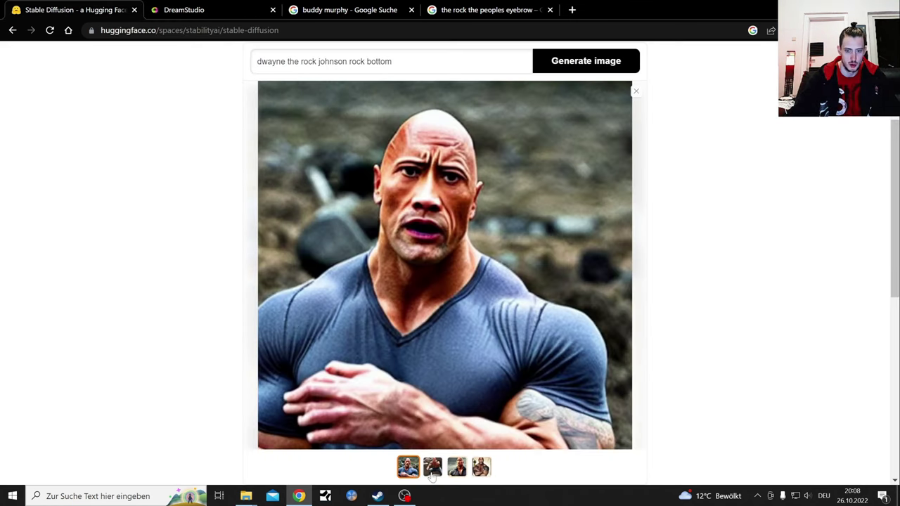
left_click(457, 468)
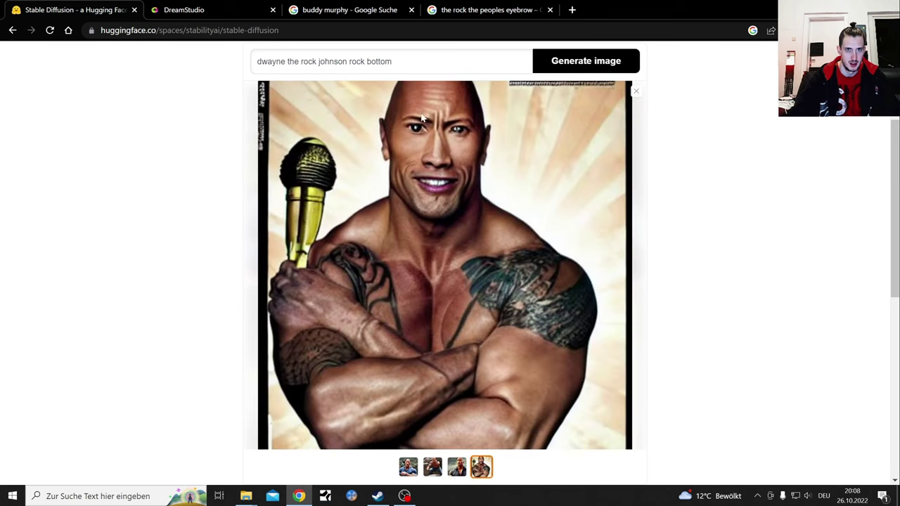
left_click(457, 62)
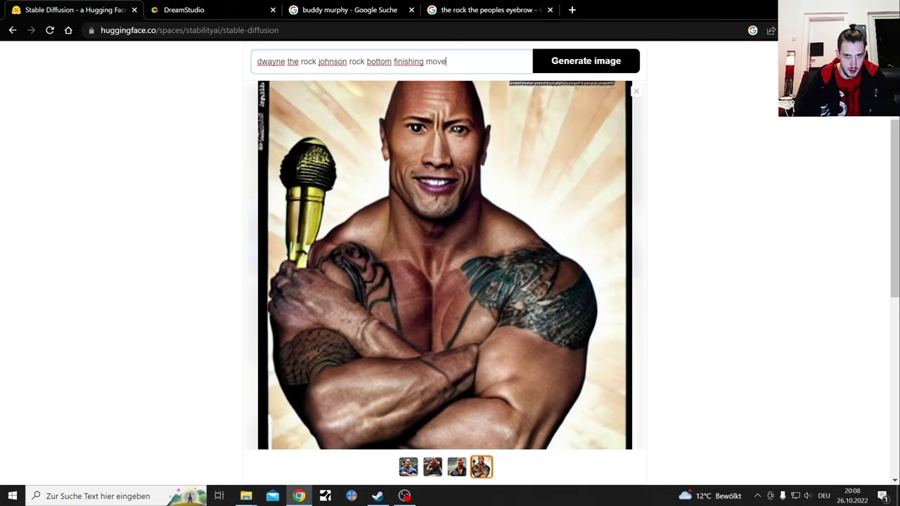
Step: Copy the extended rock bottom finishing move prompt and generate images from it on Hugging Face
left_click_drag(448, 62, 256, 61)
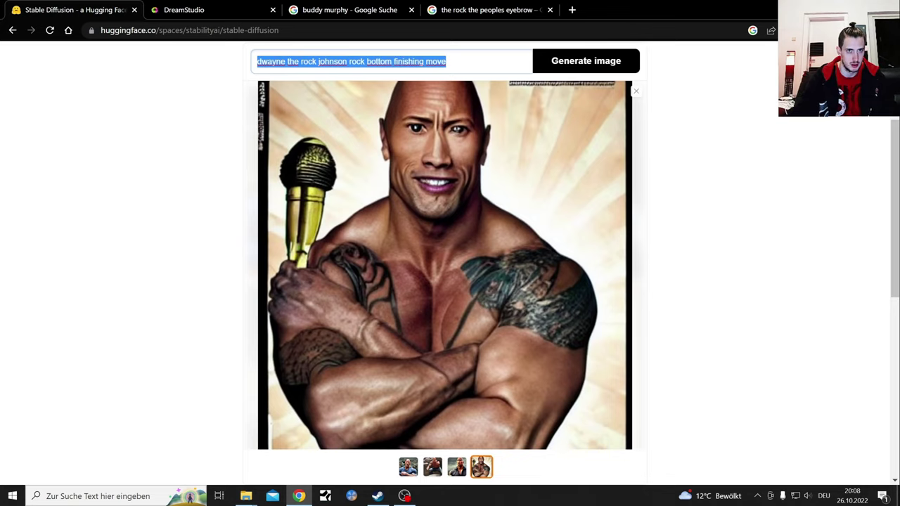
right_click(303, 62)
left_click(337, 105)
left_click(595, 64)
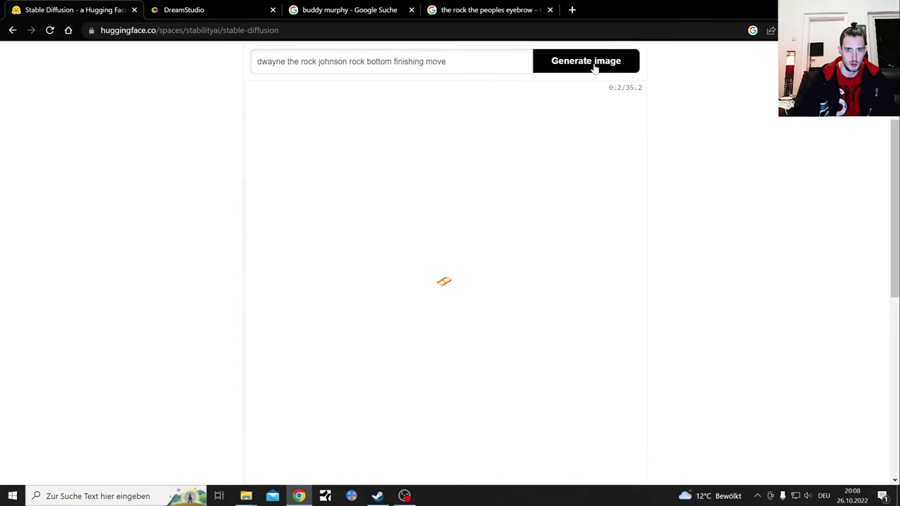
Step: Replace DreamStudio's old people's eyebrow prompt with the finishing move prompt and generate
left_click(213, 9)
key("ctrl+shift+Left")
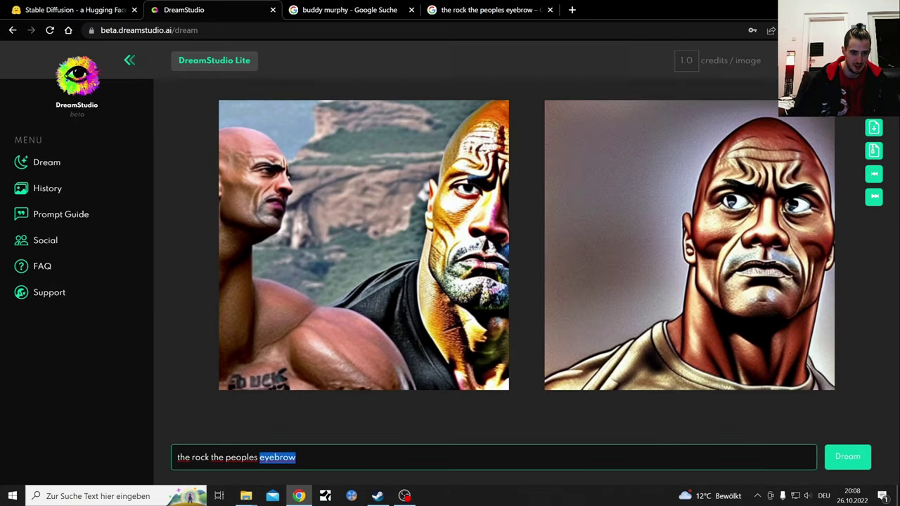
key("ctrl+a")
key("BackSpace")
key("ctrl+v")
key("Return")
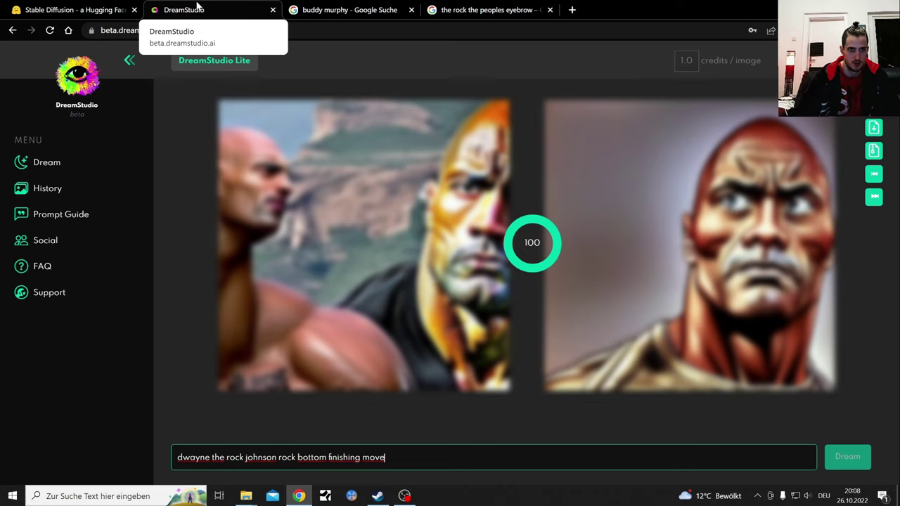
Step: After checking Hugging Face progress, save DreamStudio's right-hand kneeling Rock image as a PNG
left_click(70, 9)
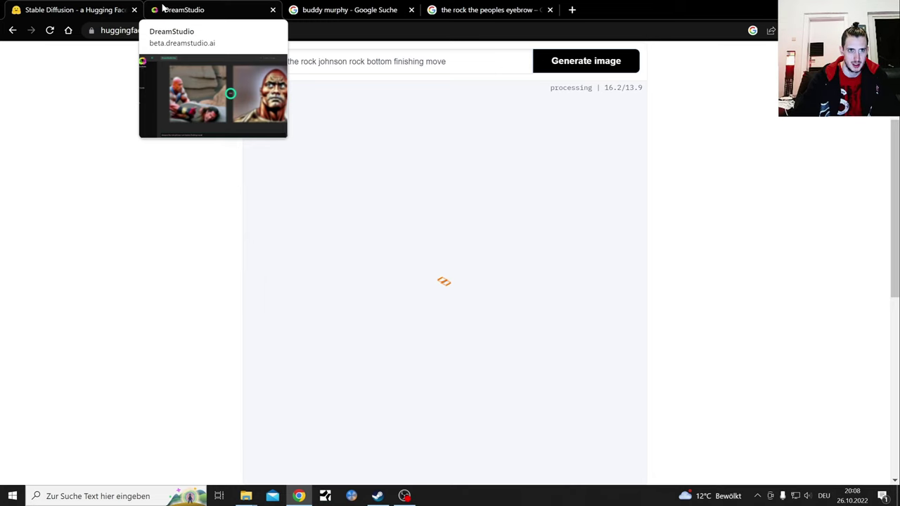
left_click(162, 8)
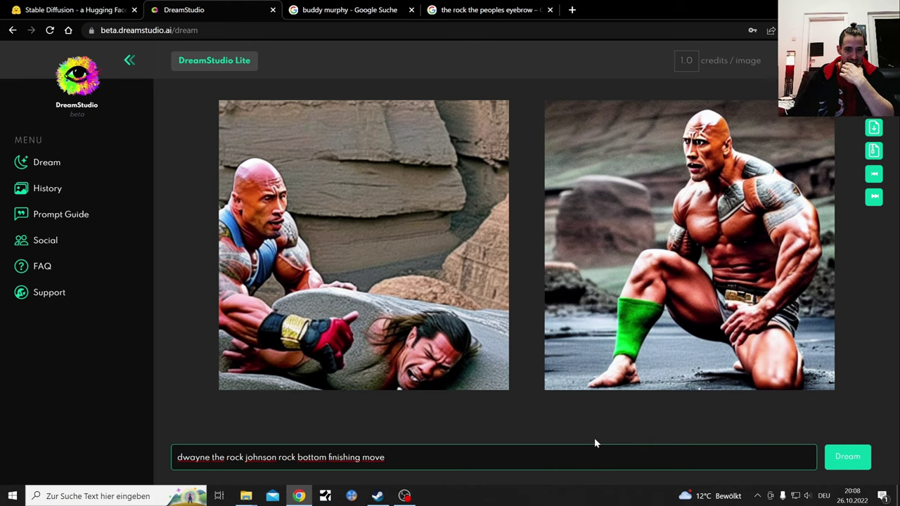
mouse_move(689, 245)
left_click(670, 260)
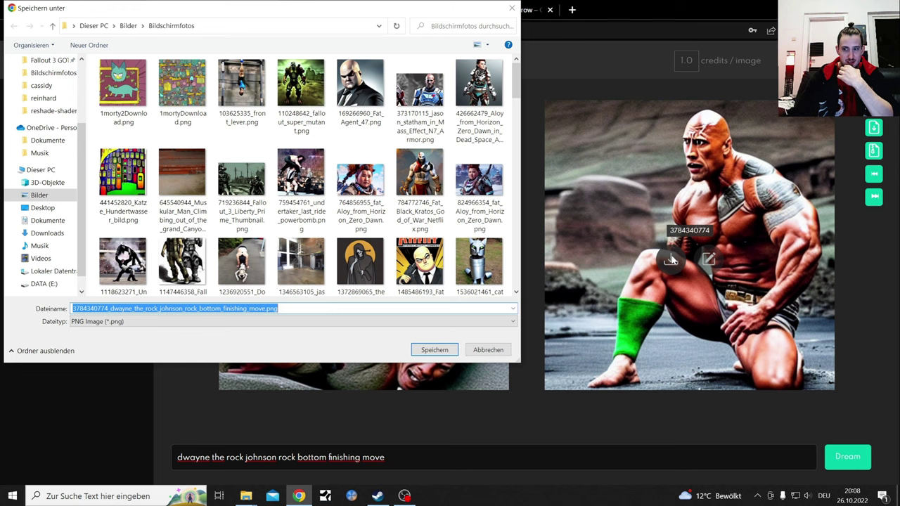
left_click(441, 355)
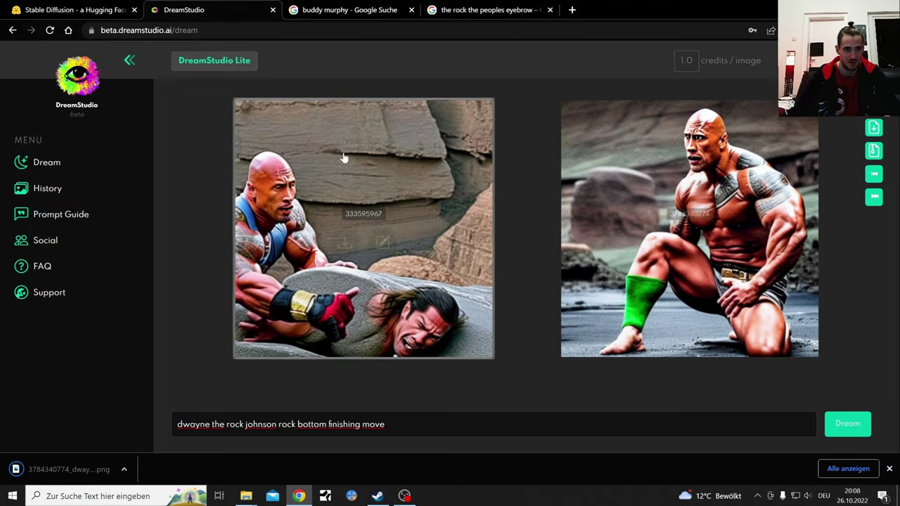
Step: View the third and then the first tattooed close-up rock bottom image on Hugging Face
left_click(77, 10)
scroll(468, 181, "down", 1)
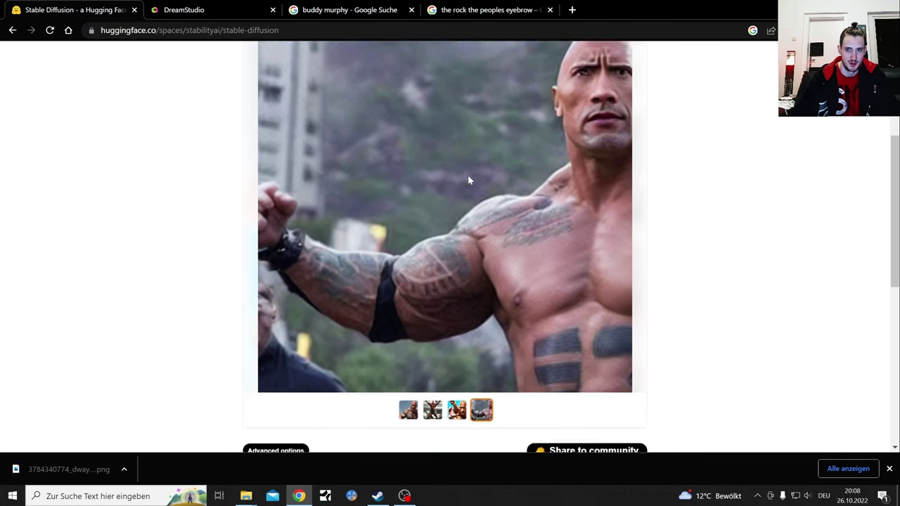
scroll(469, 180, "down", 2)
left_click(457, 294)
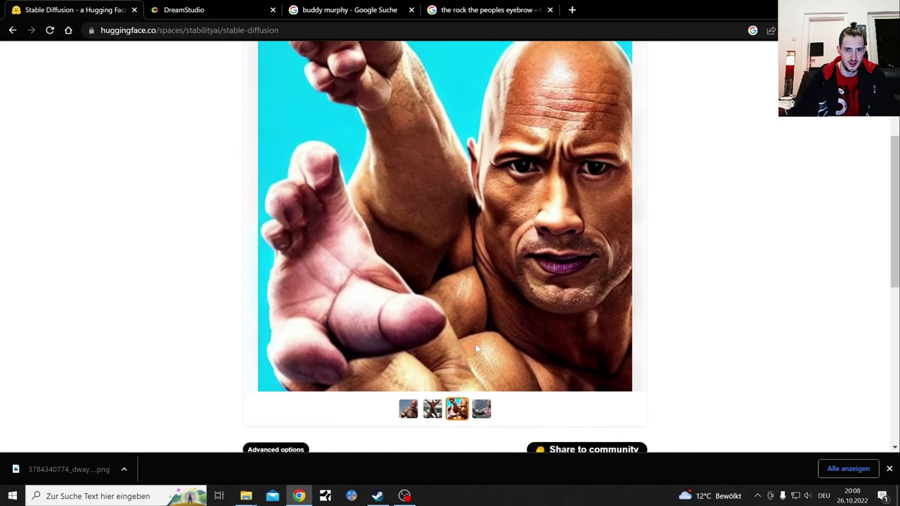
scroll(475, 344, "up", 1)
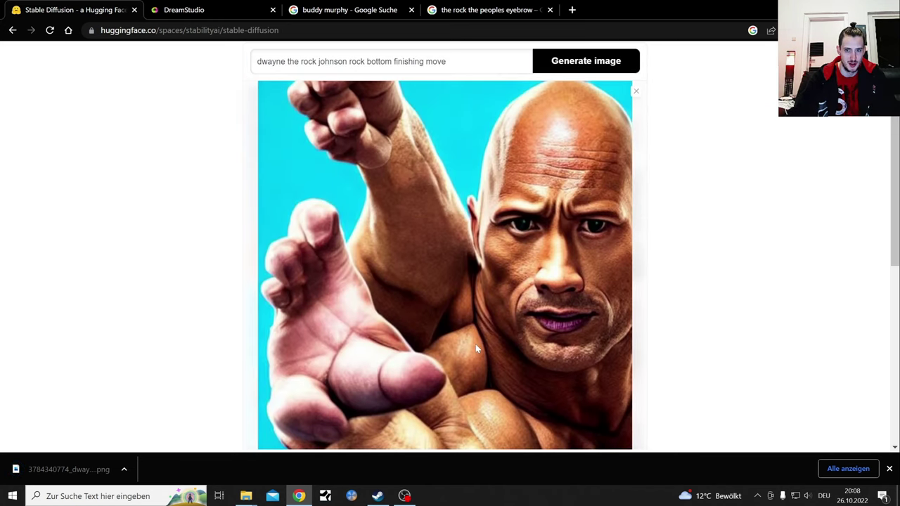
scroll(475, 344, "down", 3)
key("Left")
scroll(495, 329, "up", 1)
scroll(492, 323, "up", 2)
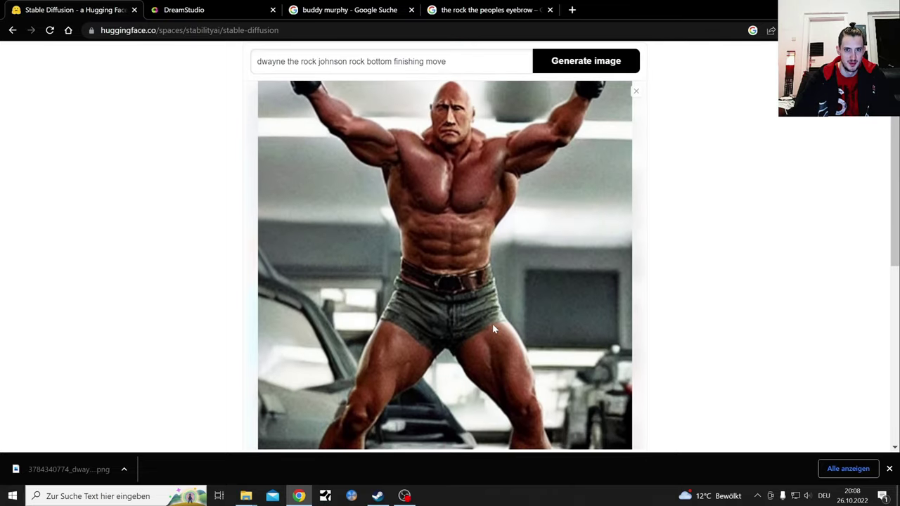
scroll(492, 324, "down", 1)
left_click(405, 414)
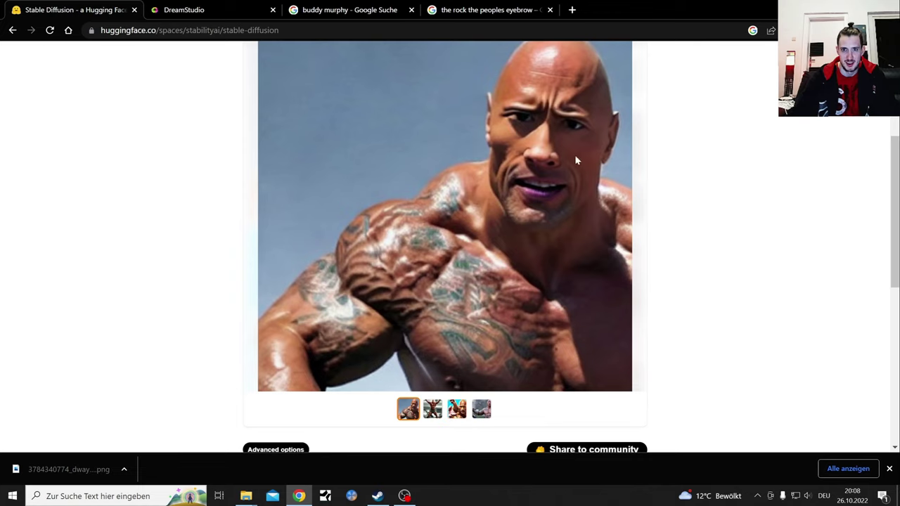
scroll(517, 238, "up", 1)
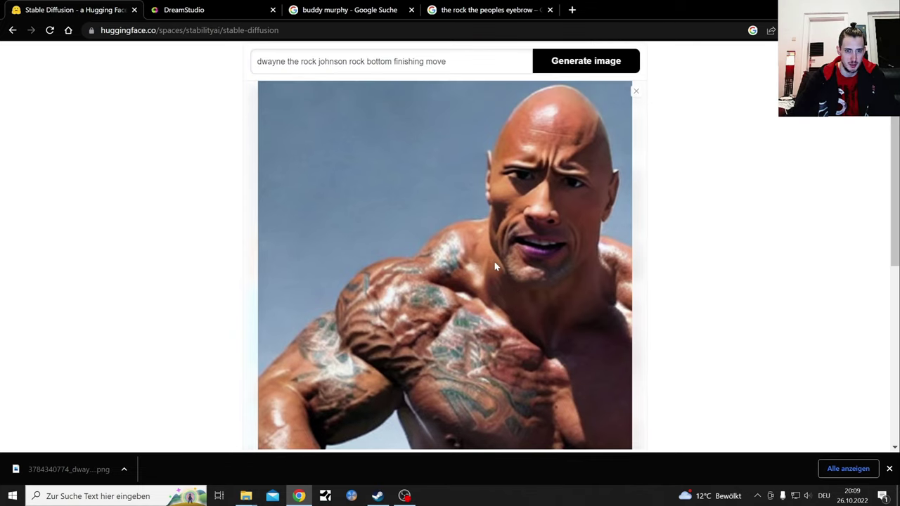
Step: Dismiss the download bar and compare the second arms-raised and third close-up images
left_click(889, 469)
left_click(457, 467)
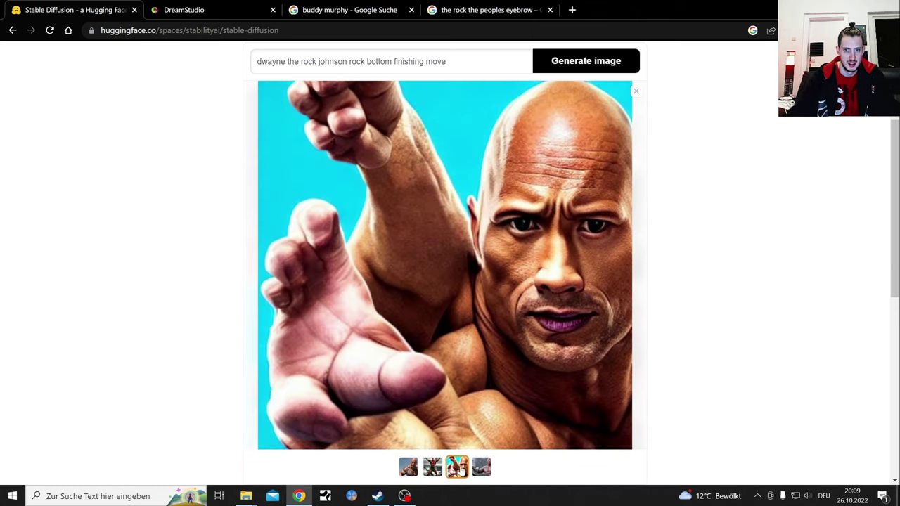
left_click(433, 467)
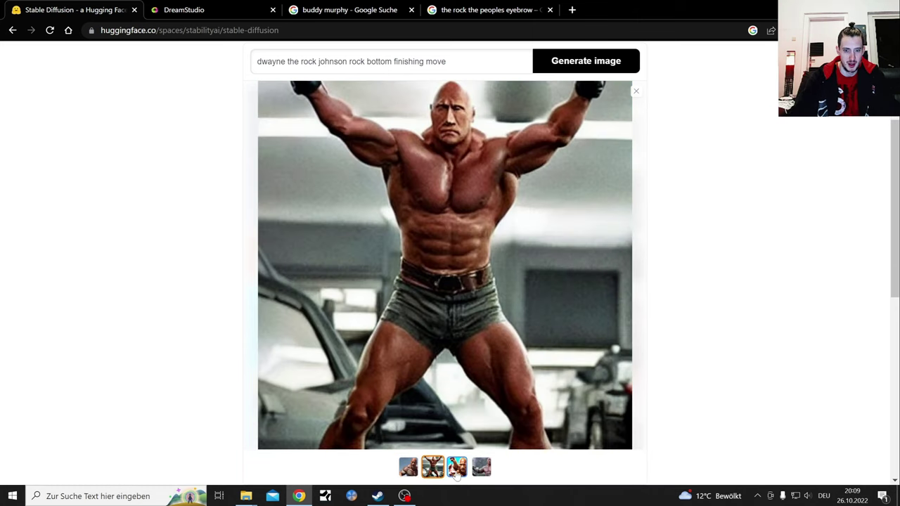
left_click(457, 466)
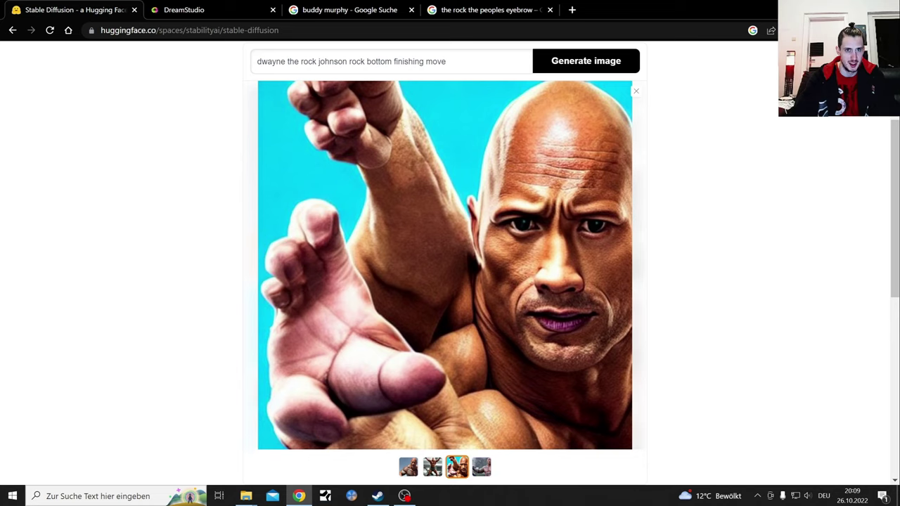
Step: Edit the prompt to 'the rock bottom finishing move wrestling' by removing 'dwayne' and 'rock johnson'
triple_click(350, 61)
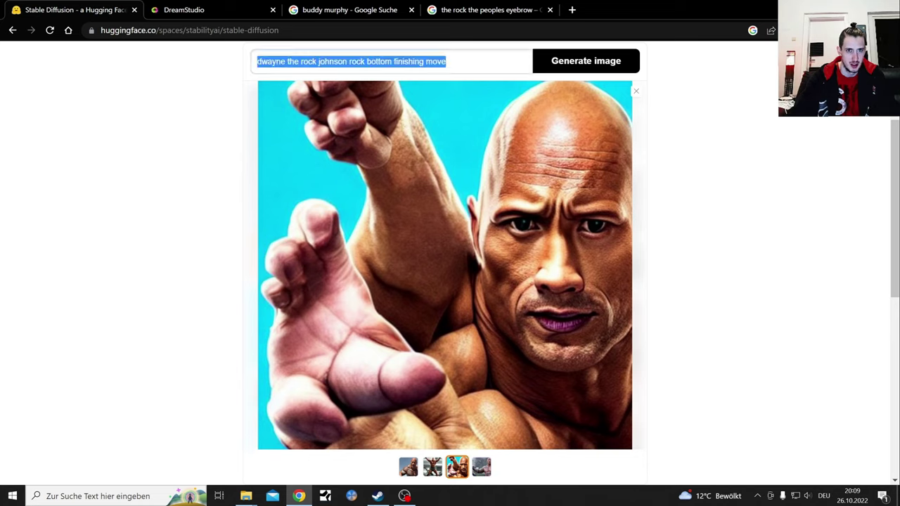
left_click(350, 61)
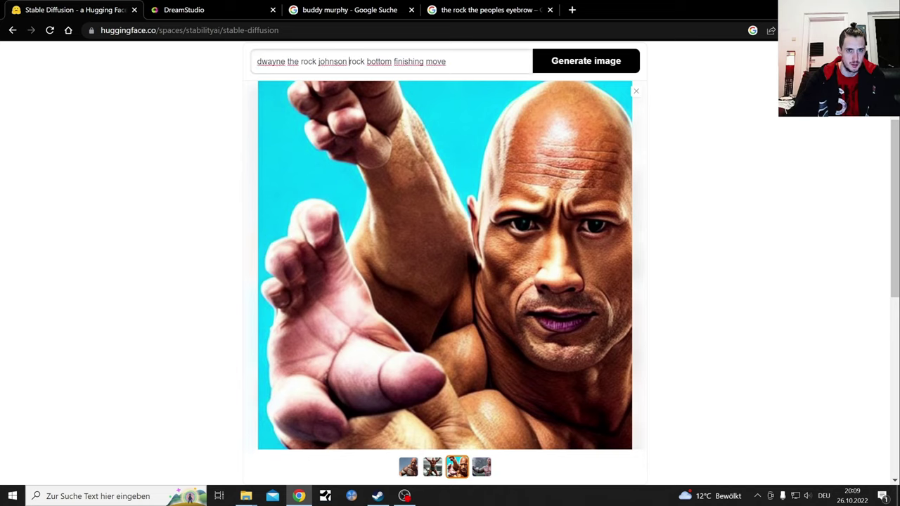
left_click_drag(349, 61, 301, 61)
key("BackSpace")
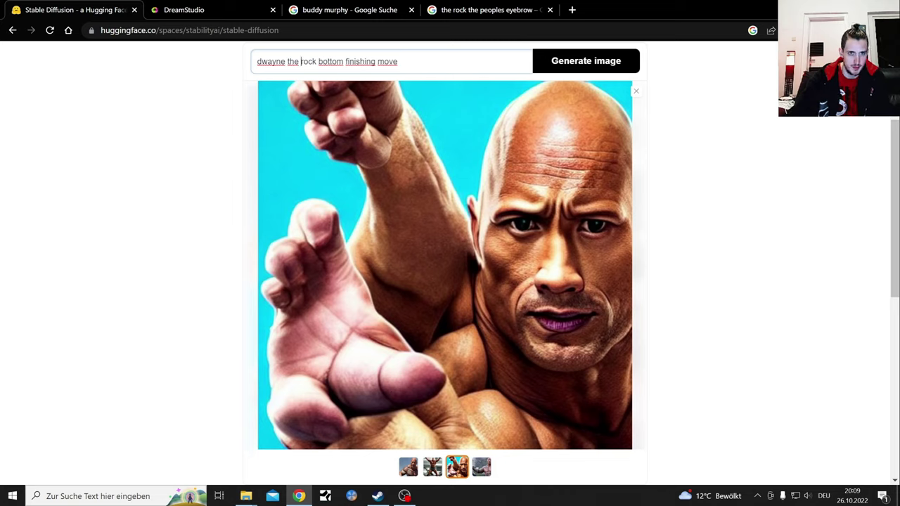
double_click(269, 61)
key("BackSpace")
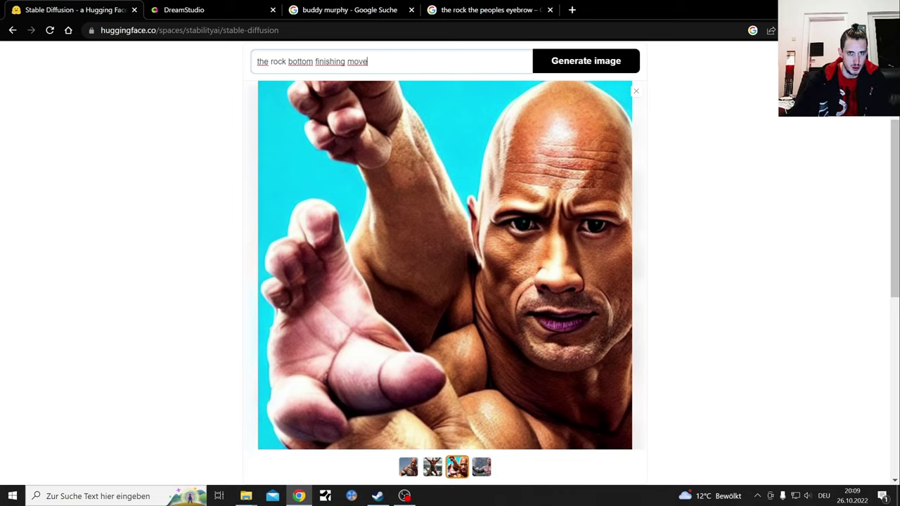
type(" wrestlin")
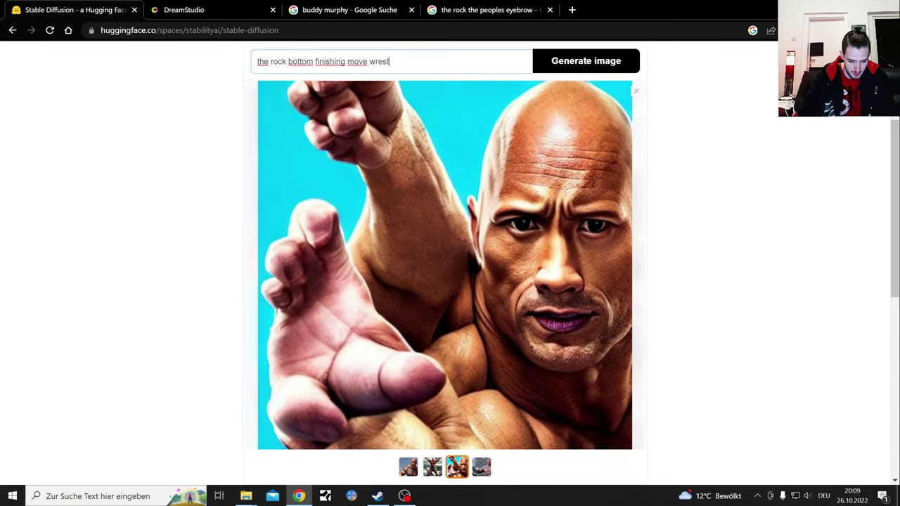
type("g")
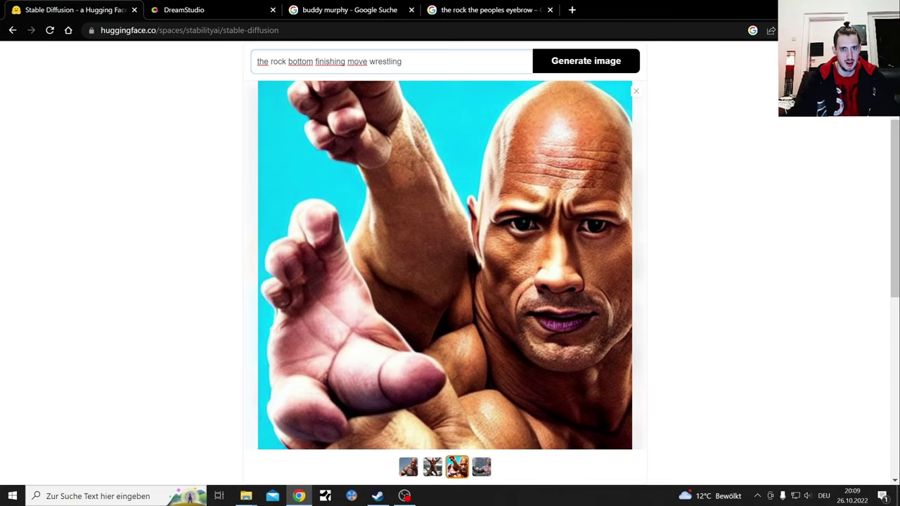
Step: Copy the new wrestling prompt and start generating images from it in the demo
left_click_drag(405, 62, 241, 64)
right_click(276, 61)
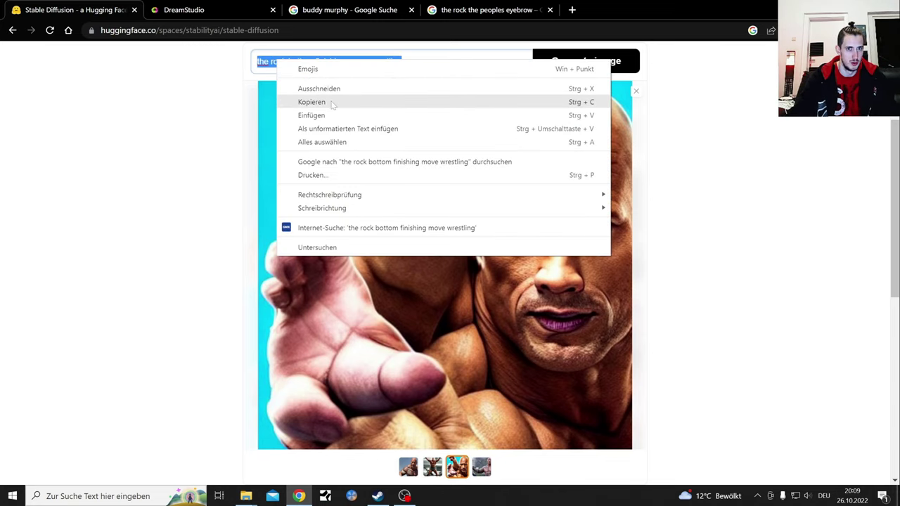
left_click(309, 101)
left_click(559, 71)
left_click(214, 9)
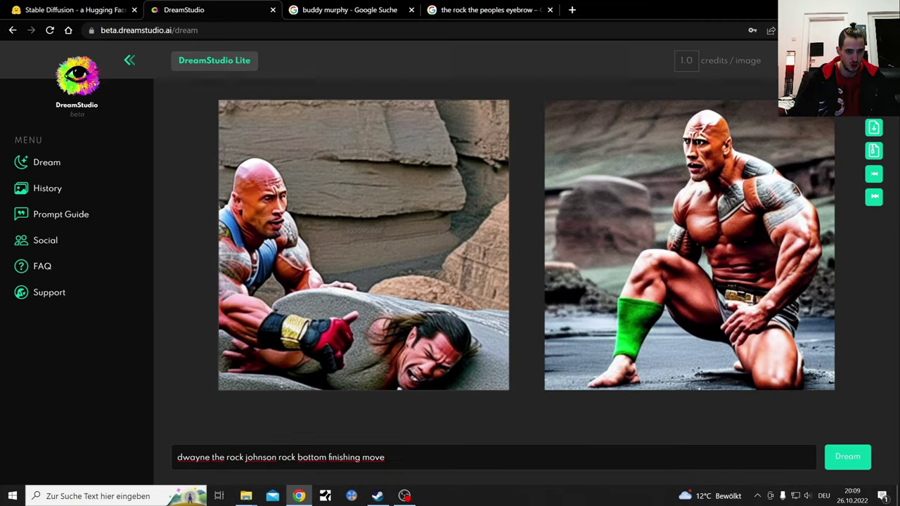
Step: Generate 'the rock bottom finishing move wrestling' in DreamStudio and save the right-hand pinning image as PNG
left_click_drag(388, 457, 176, 457)
key("BackSpace")
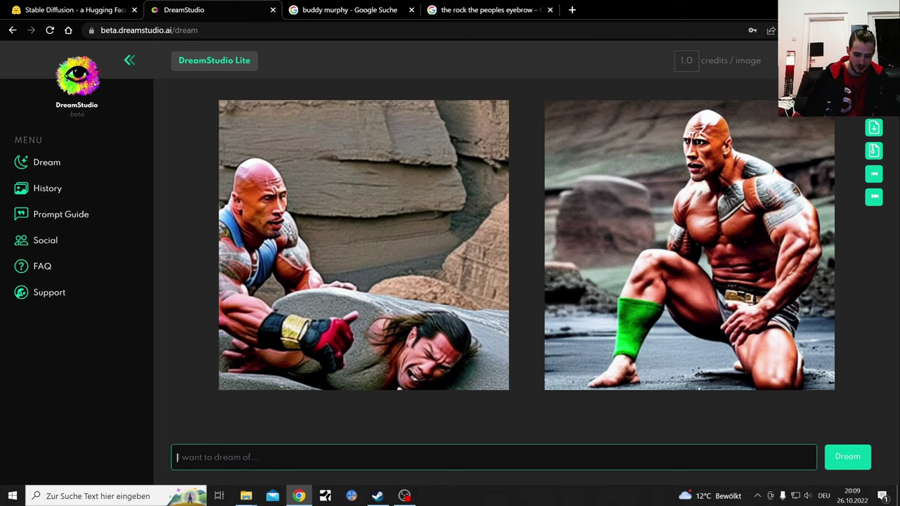
key("ctrl+v")
key("Return")
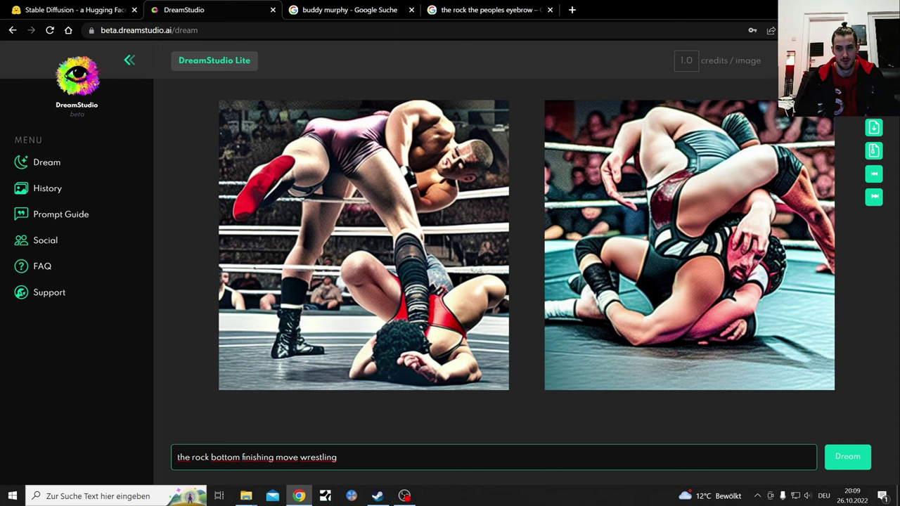
mouse_move(689, 245)
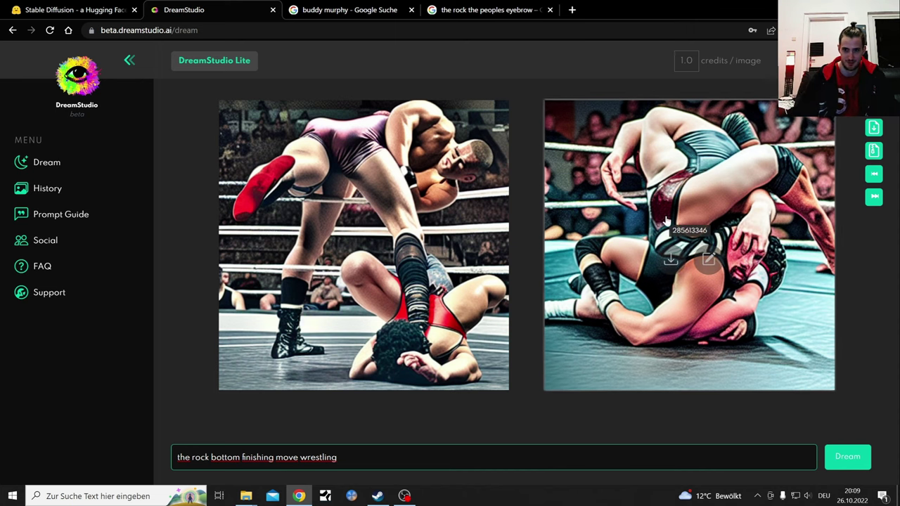
left_click(672, 263)
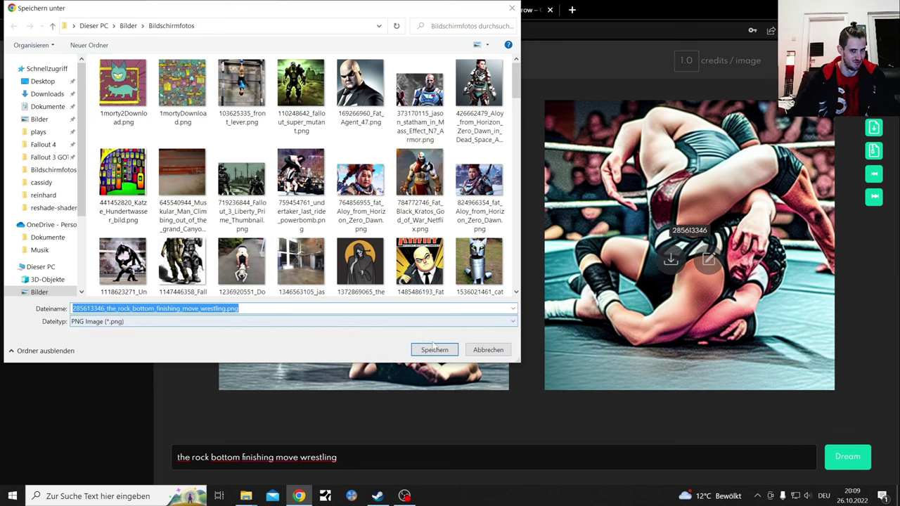
left_click(435, 349)
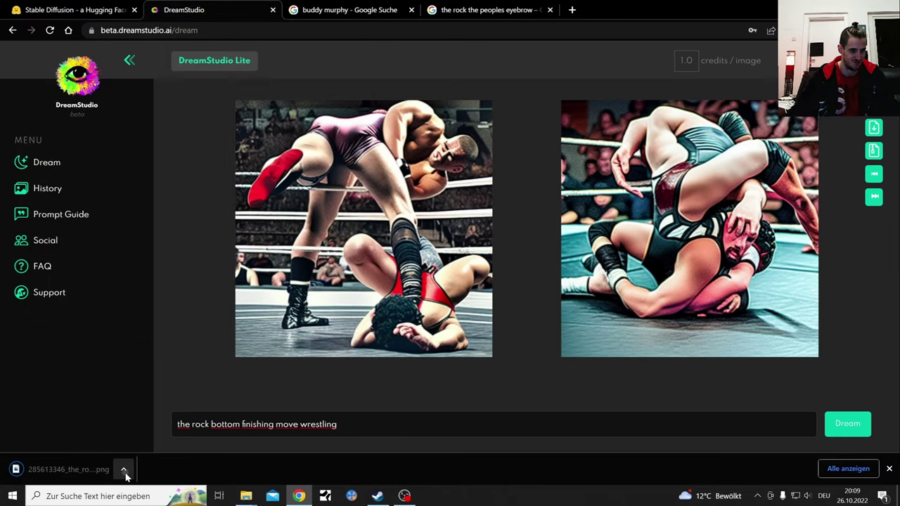
left_click(123, 469)
left_click(145, 395)
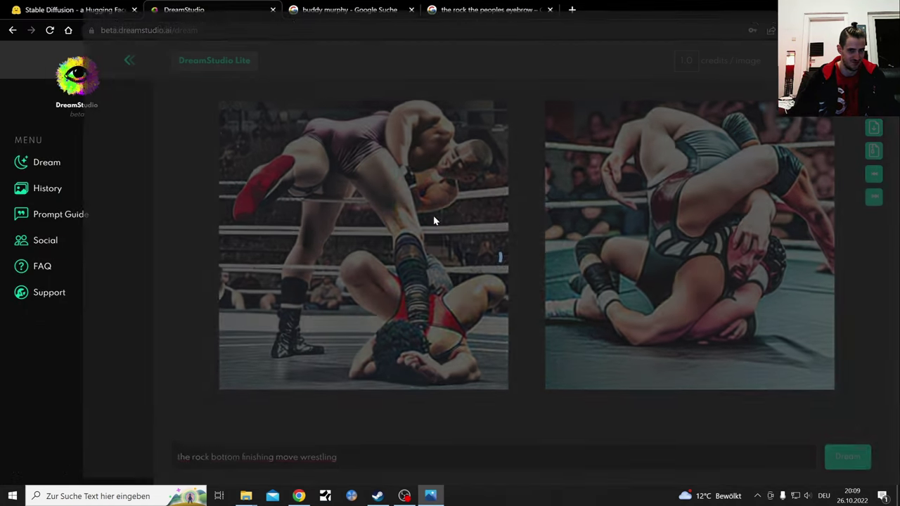
left_click(441, 20)
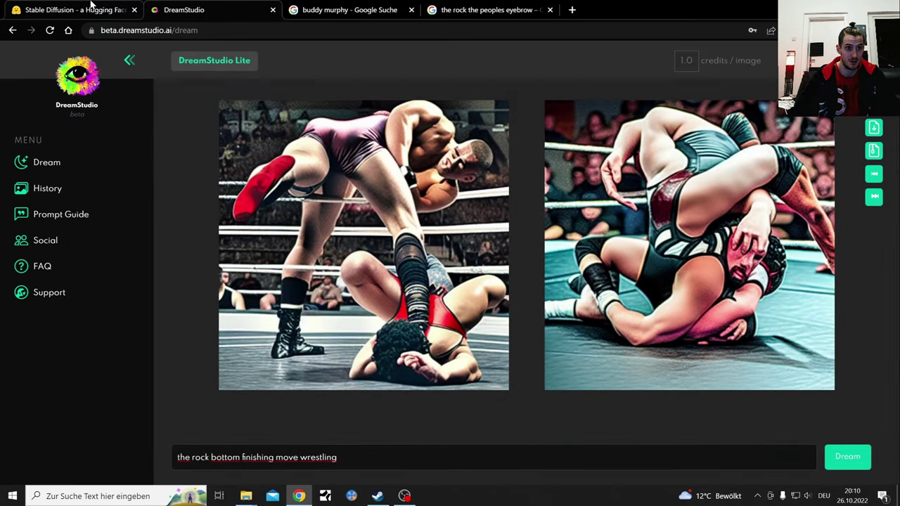
Step: Compare the fourth, second and first Hugging Face wrestling images, then return to the eyebrow search
left_click(90, 6)
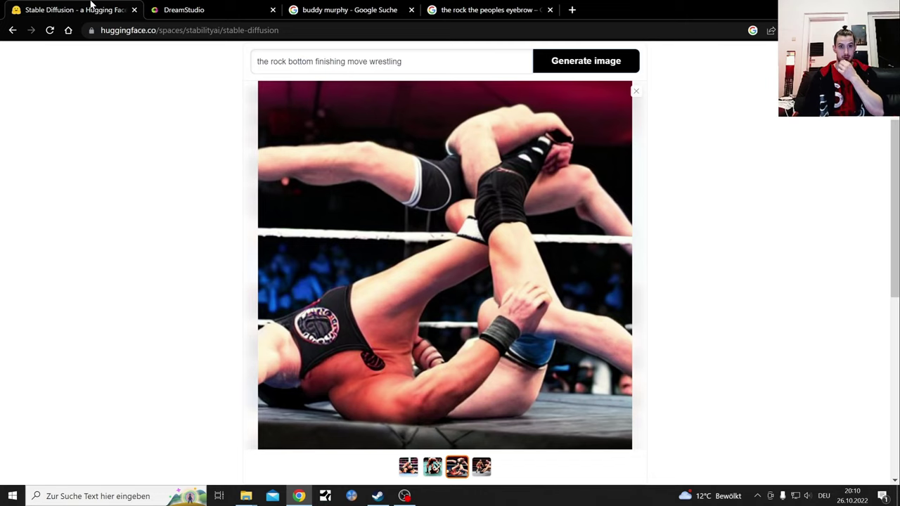
left_click(483, 468)
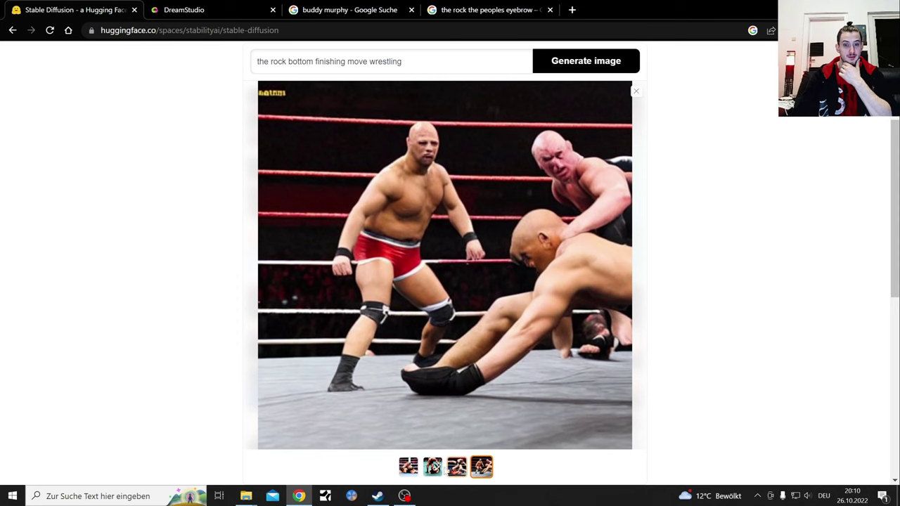
left_click(433, 468)
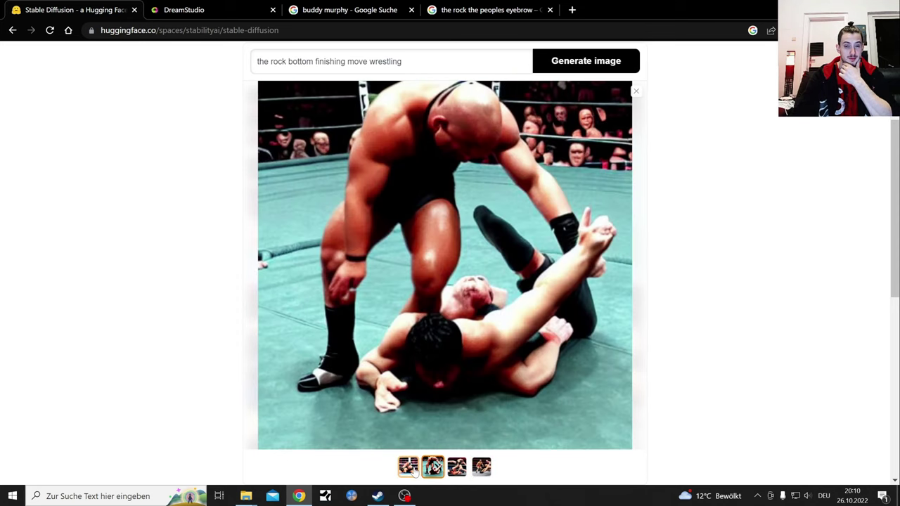
left_click(410, 470)
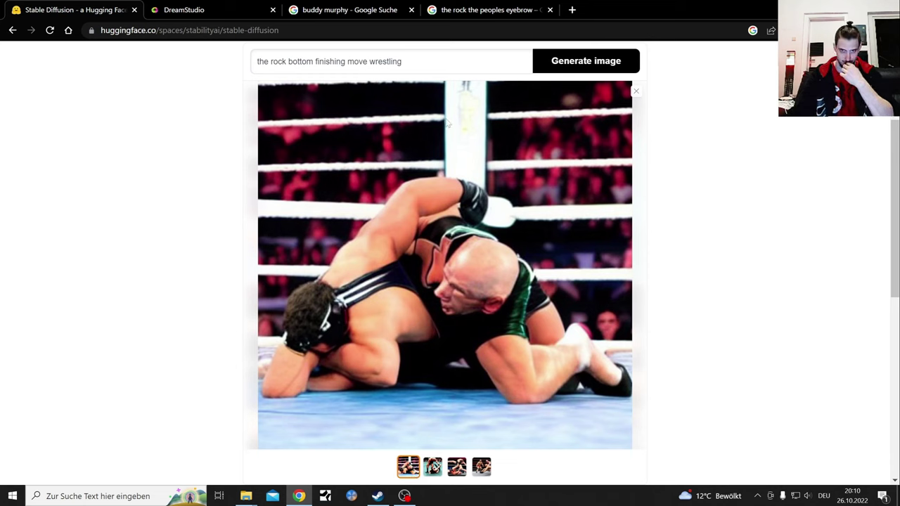
left_click(495, 9)
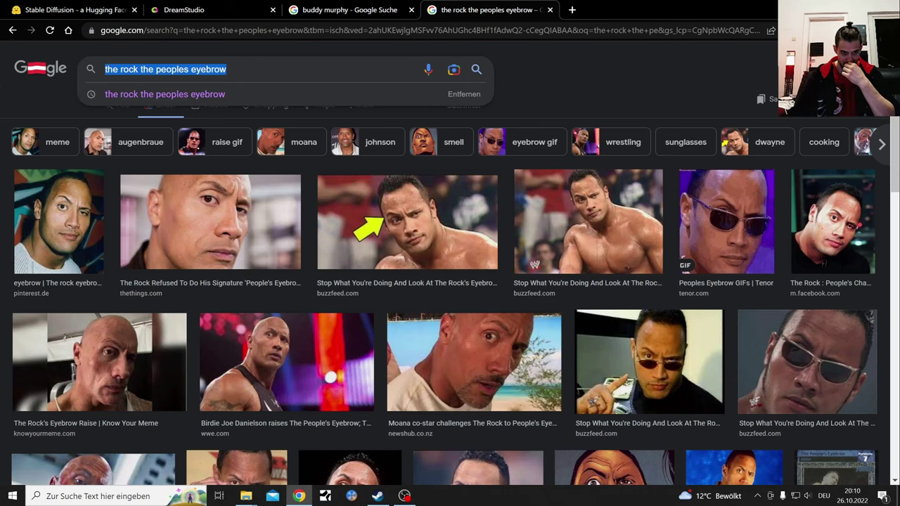
Step: Change the Google search to 'the rock the people's elbow' and copy the query
key("End")
key("BackSpace")
key("BackSpace")
key("BackSpace")
key("BackSpace")
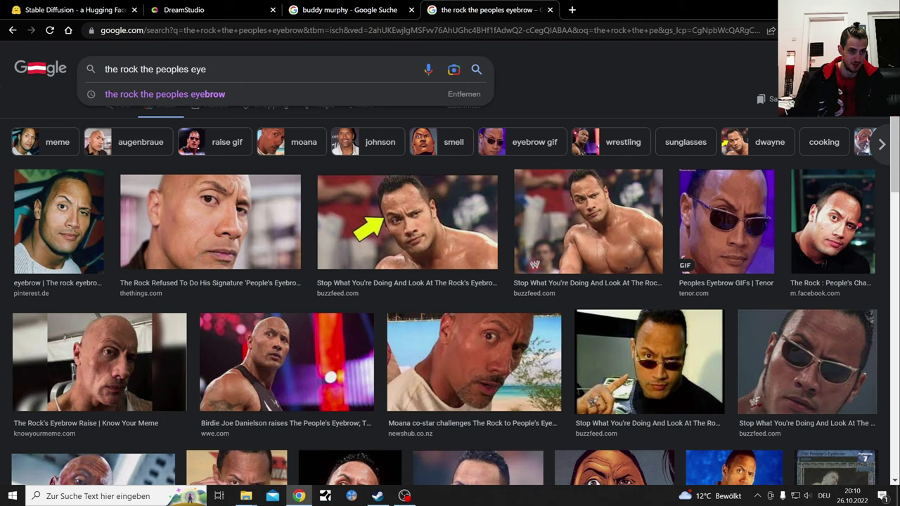
key("BackSpace")
key("BackSpace")
type("lbow")
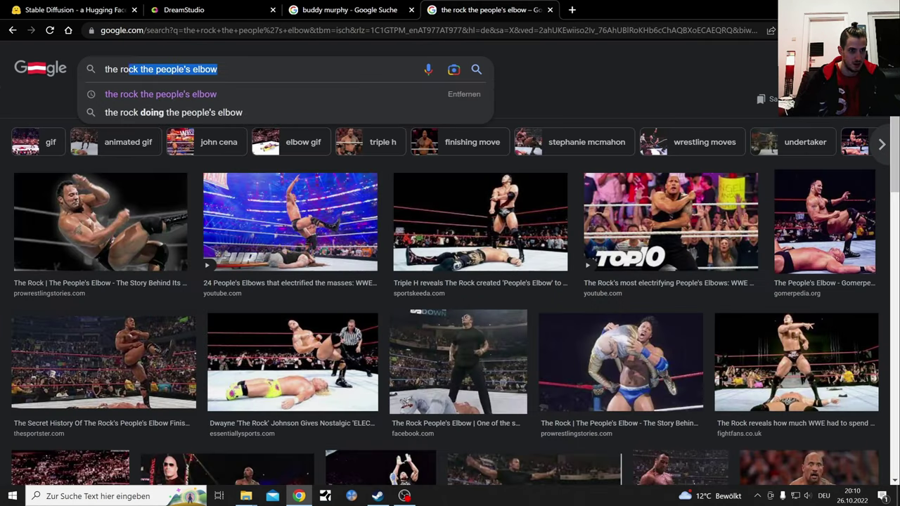
left_click_drag(218, 69, 97, 72)
right_click(166, 73)
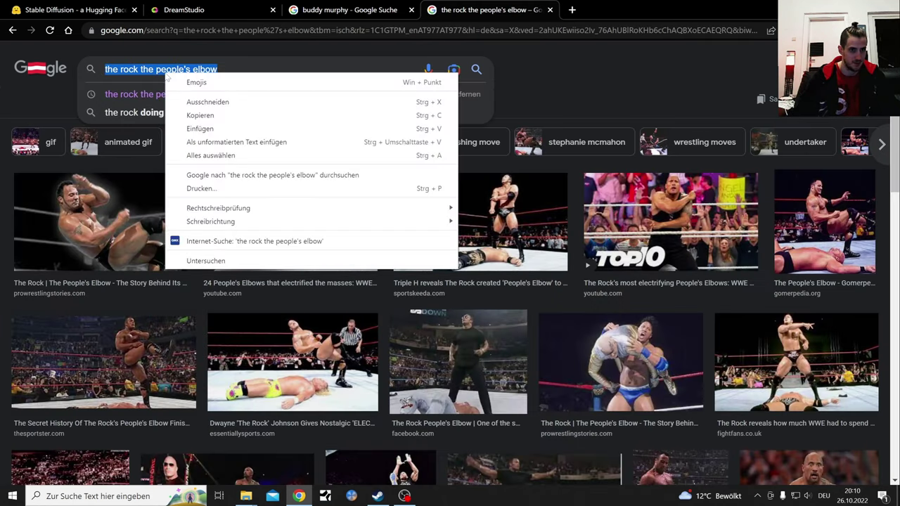
left_click(224, 120)
Step: Replace the Stable Diffusion prompt with 'the rock the people's elbow' and generate
key("ctrl+1")
left_click_drag(402, 61, 255, 62)
key("BackSpace")
key("ctrl+v")
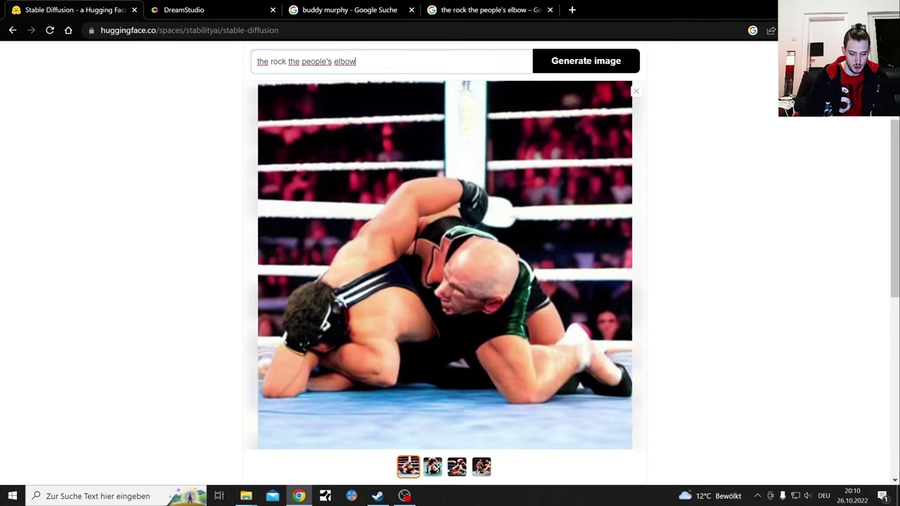
key("Return")
Step: Generate 'the rock the people's elbow' in DreamStudio, then check the Hugging Face results
left_click(223, 7)
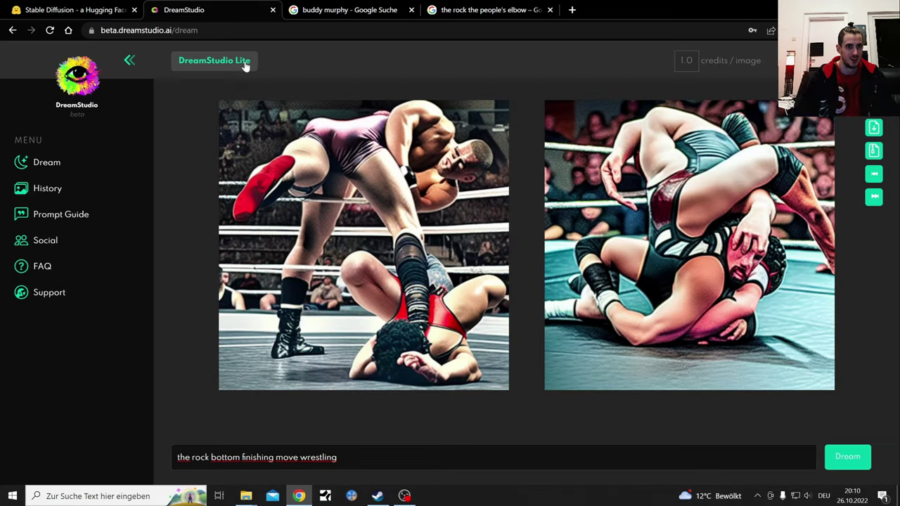
left_click_drag(338, 457, 177, 457)
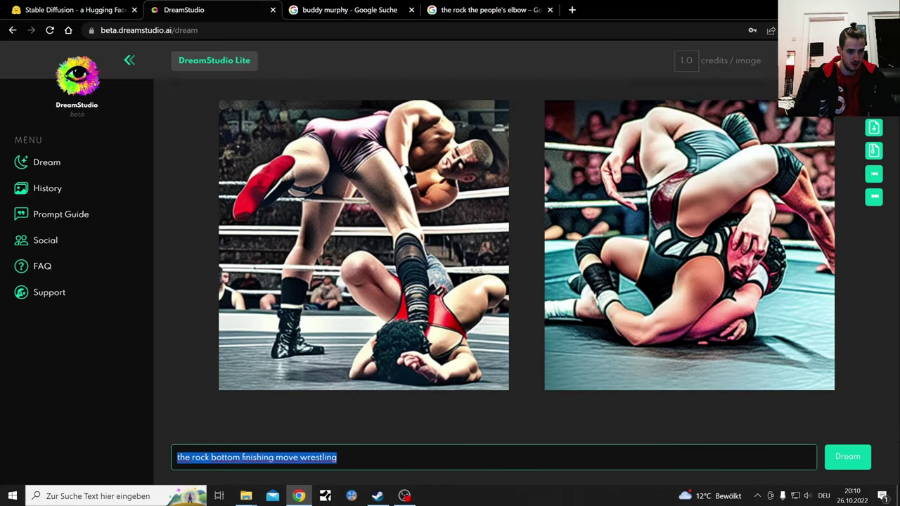
key("BackSpace")
key("ctrl+v")
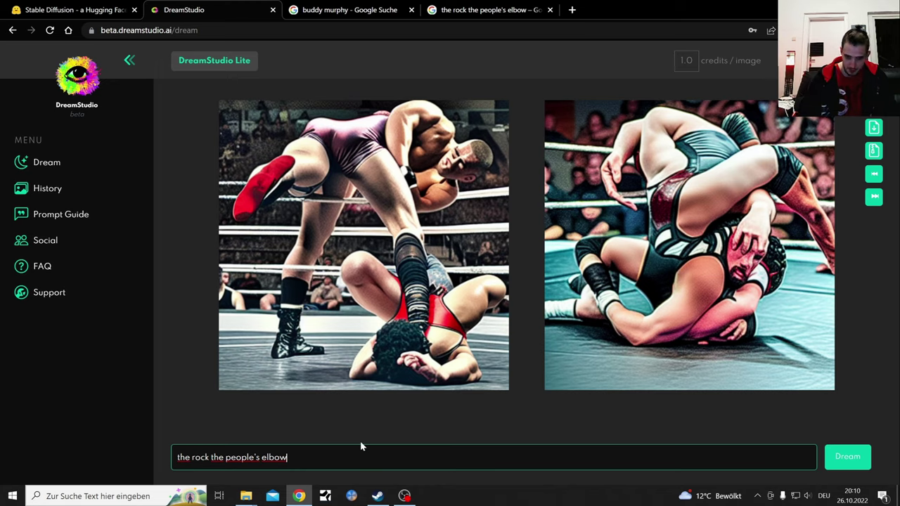
key("Return")
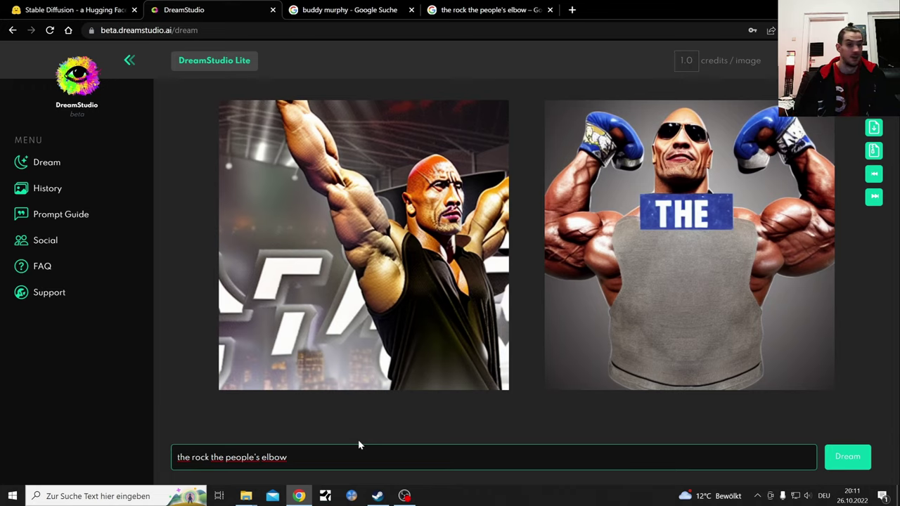
left_click(62, 6)
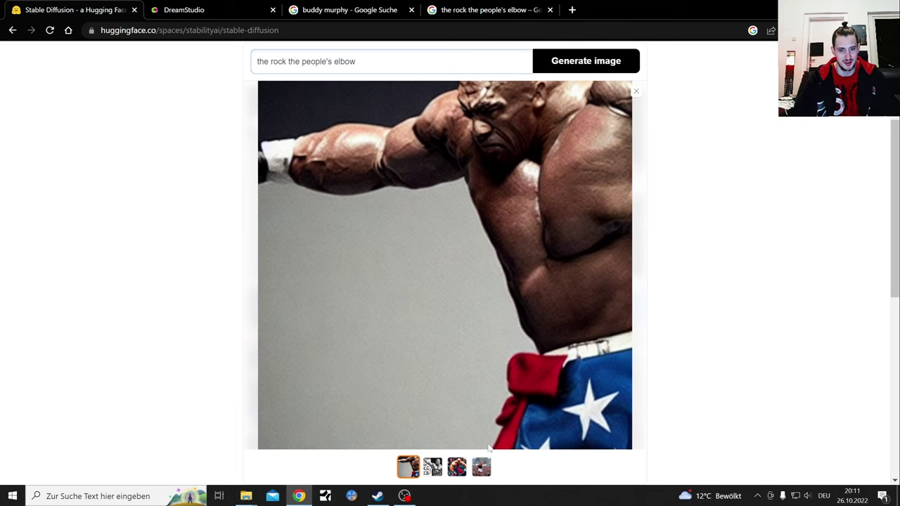
Step: View the remaining people's elbow images, then return to Google and select the search query
left_click(433, 467)
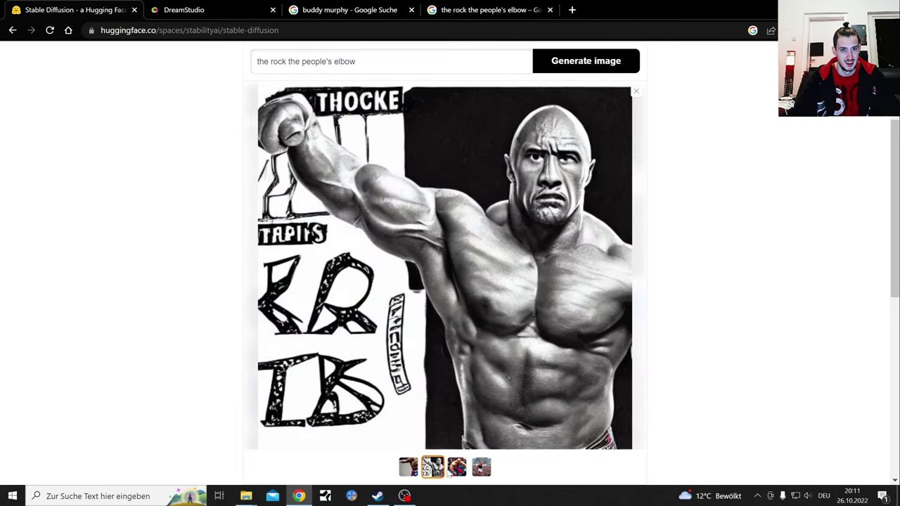
left_click(455, 468)
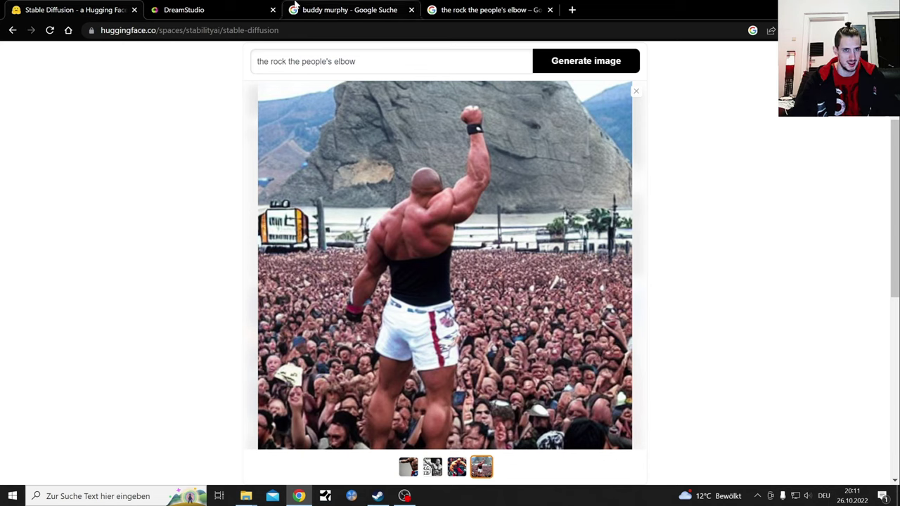
left_click(482, 7)
left_click_drag(218, 69, 104, 69)
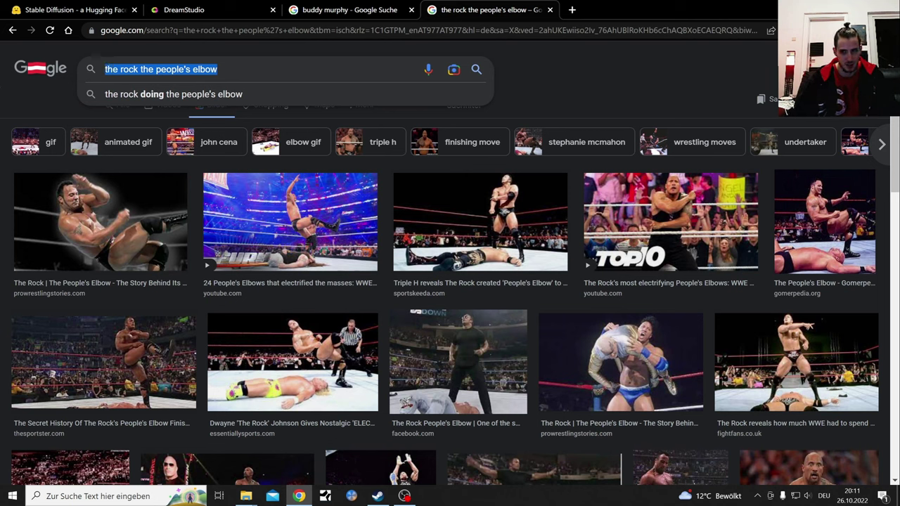
Step: Replace the query with the 'dwayne the rock johnson' suggestion and begin adding 'wrestling'
key("BackSpace")
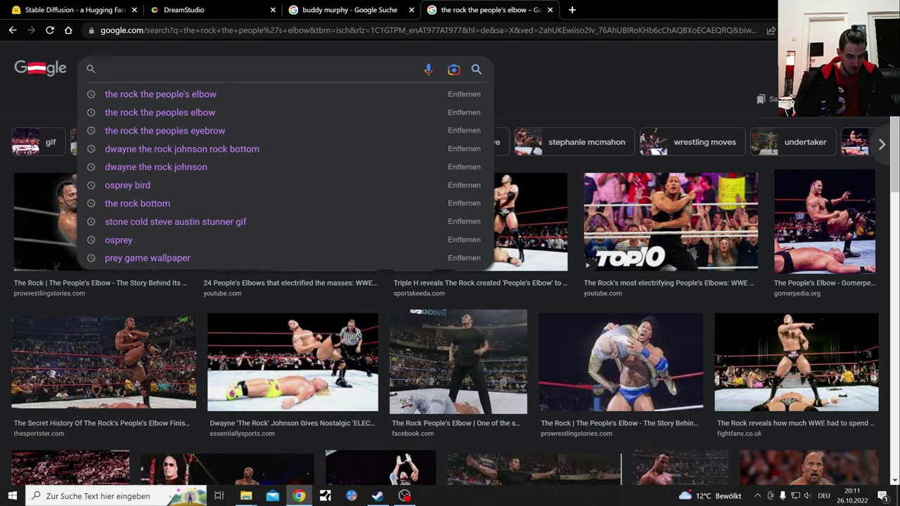
type("dway")
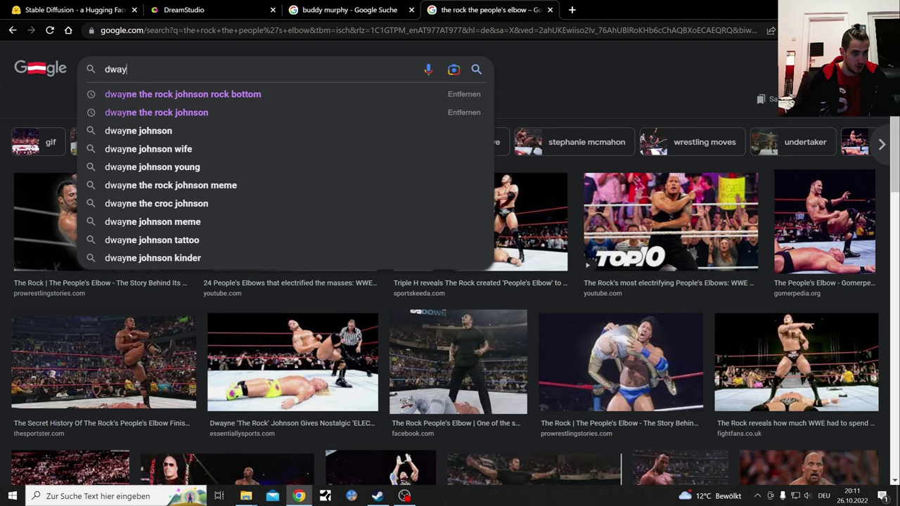
left_click(165, 114)
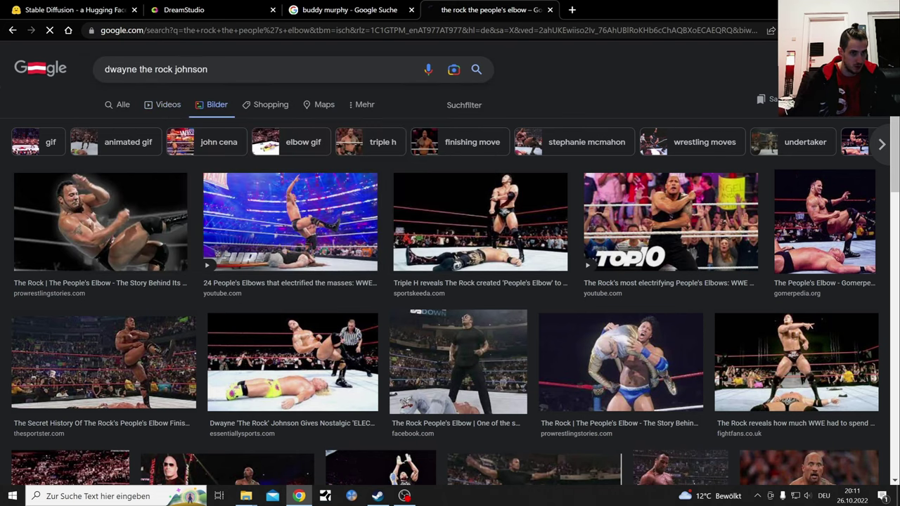
type("wr")
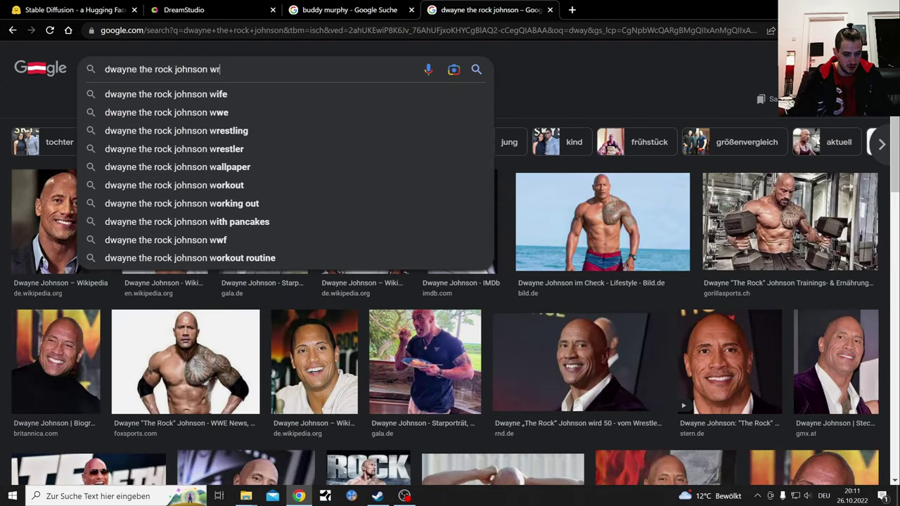
type("estling")
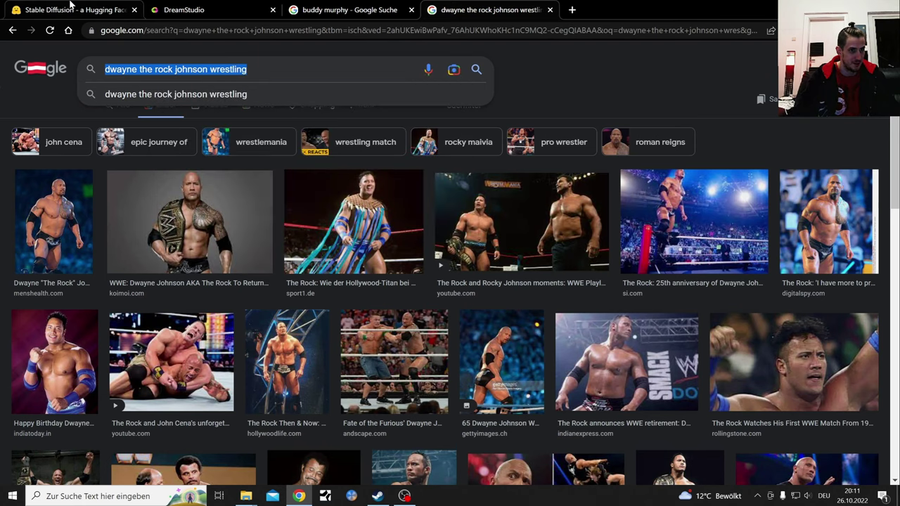
Step: Replace the Stable Diffusion prompt with 'dwayne the rock johnson wrestling' and generate
left_click(70, 10)
left_click_drag(358, 61, 257, 61)
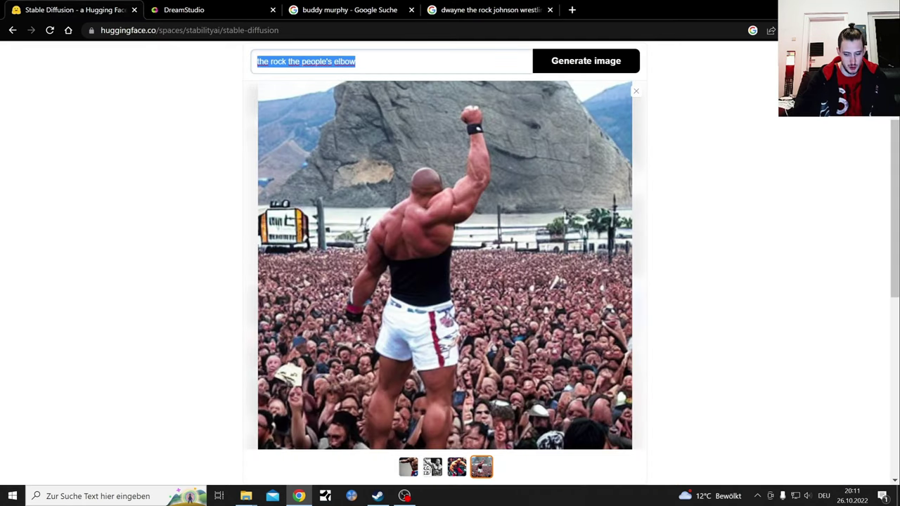
key("BackSpace")
key("ctrl+v")
key("Return")
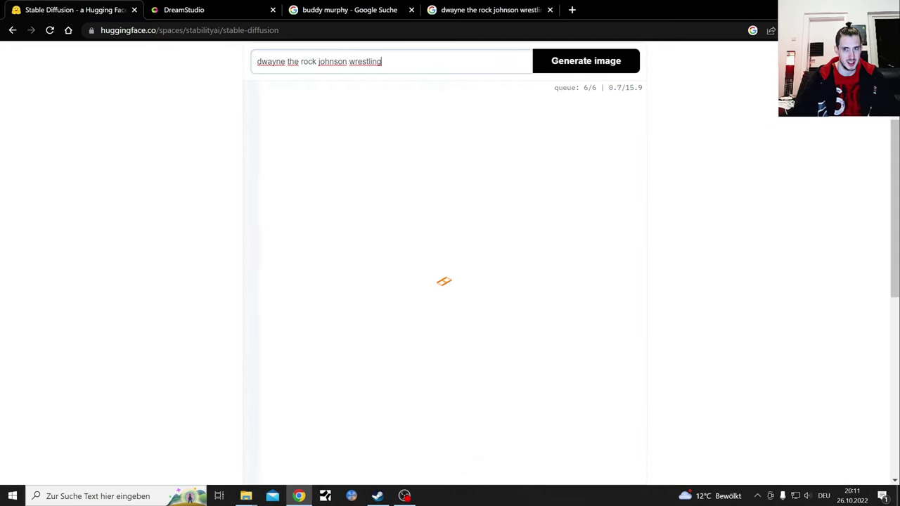
Step: Generate 'dwayne the rock johnson wrestling' images in DreamStudio, replacing the old prompt
left_click(201, 8)
double_click(275, 457)
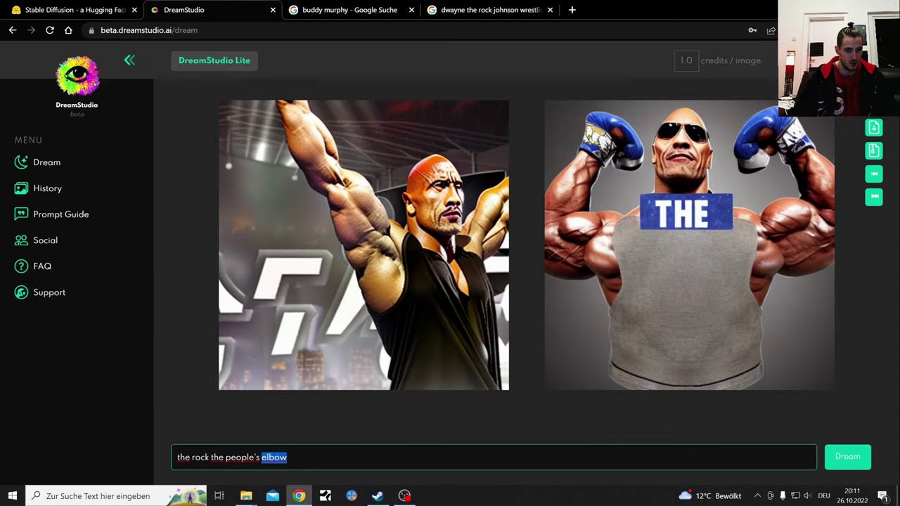
key("ctrl+a")
key("BackSpace")
key("ctrl+v")
key("Return")
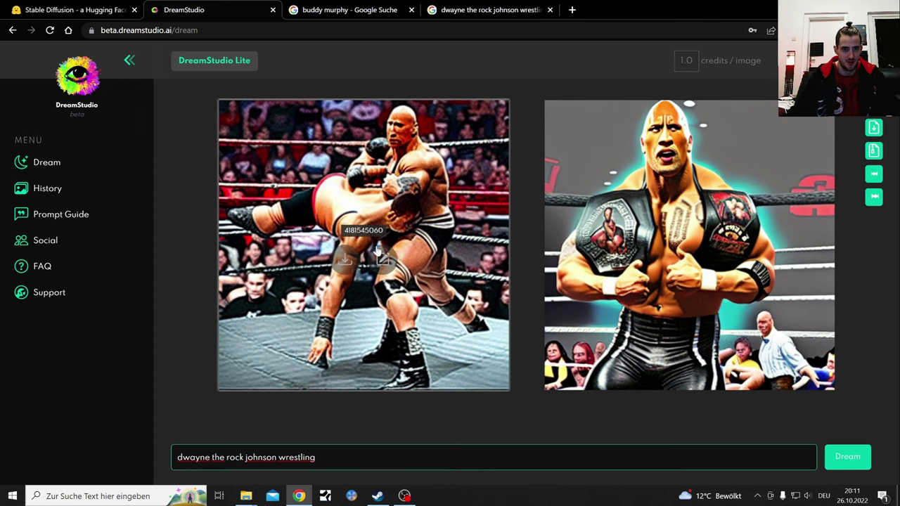
Step: Save the in-ring grappling image as a PNG and briefly view it on its own
left_click(346, 261)
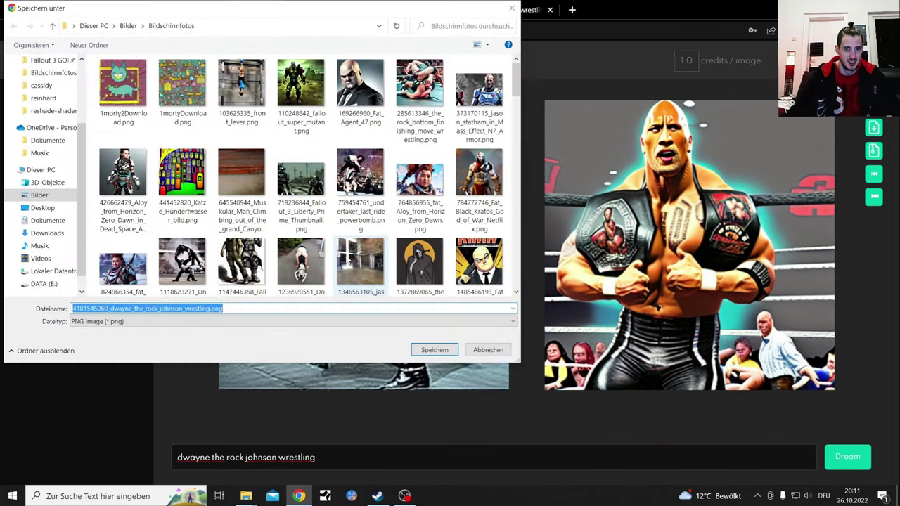
left_click(440, 351)
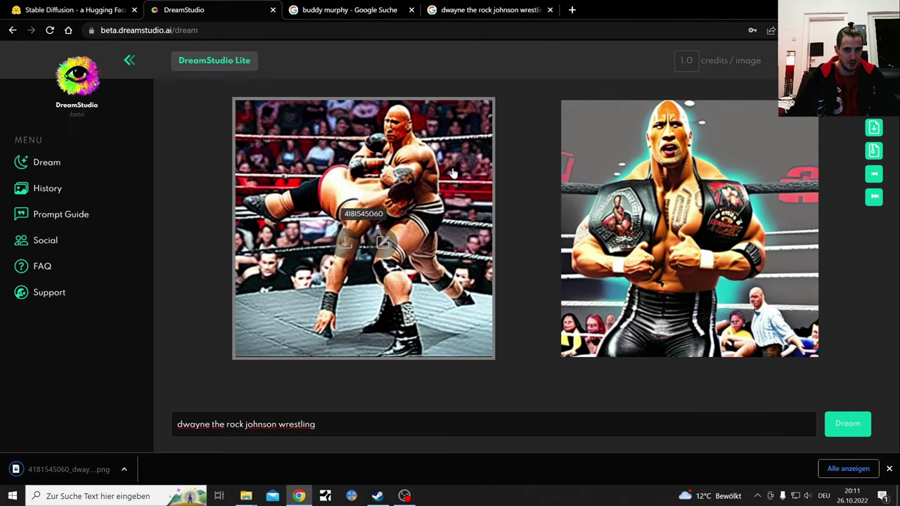
left_click(874, 149)
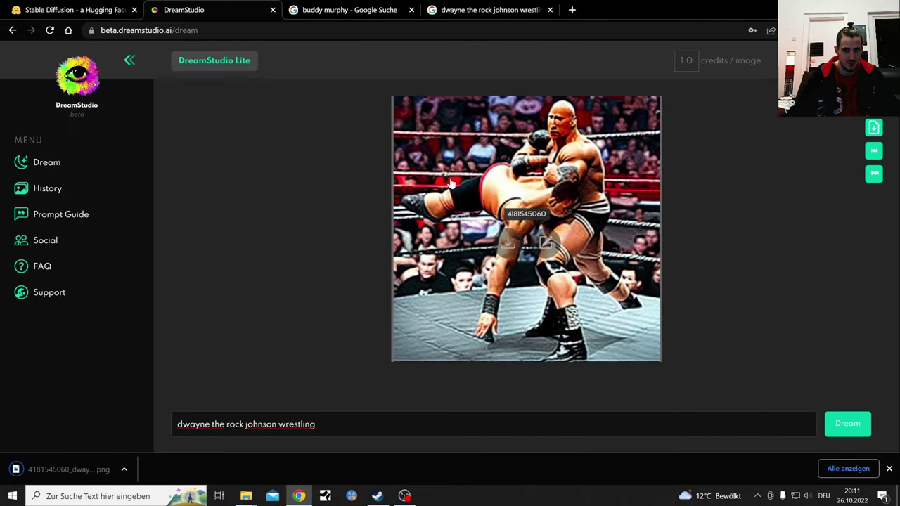
left_click(874, 173)
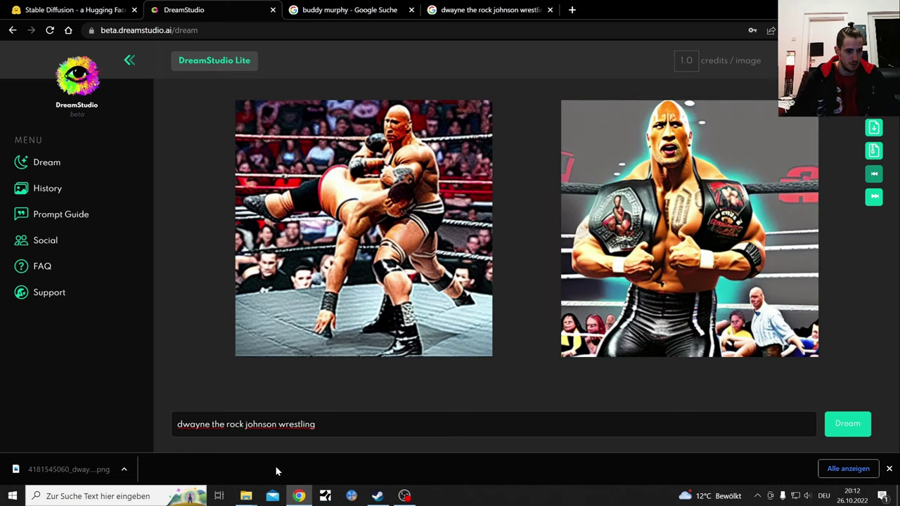
Step: Browse the Hugging Face Rock wrestling results, viewing the third and second images
left_click(93, 5)
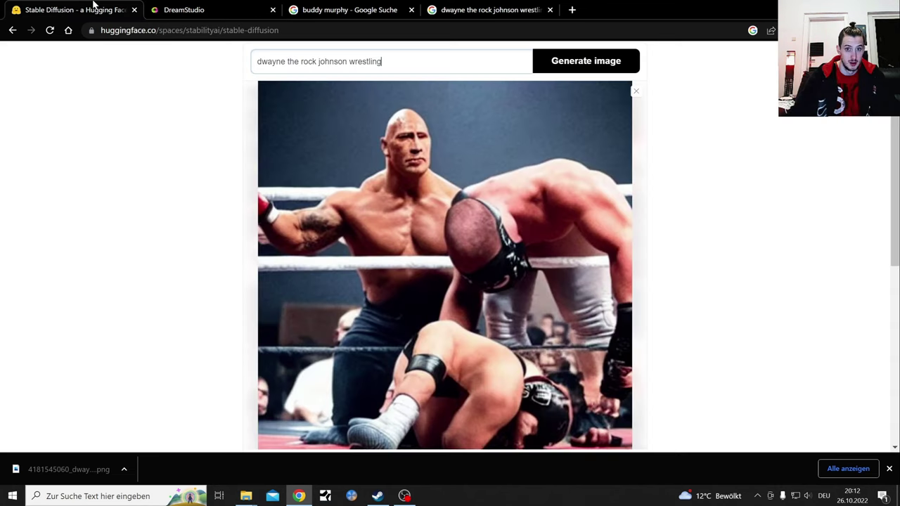
scroll(422, 281, "down", 2)
scroll(450, 382, "down", 1)
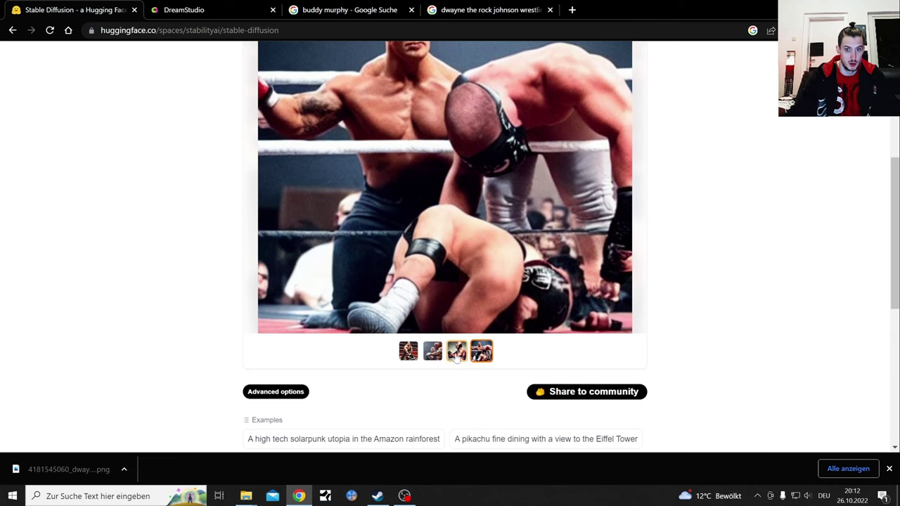
left_click(458, 349)
scroll(471, 345, "up", 1)
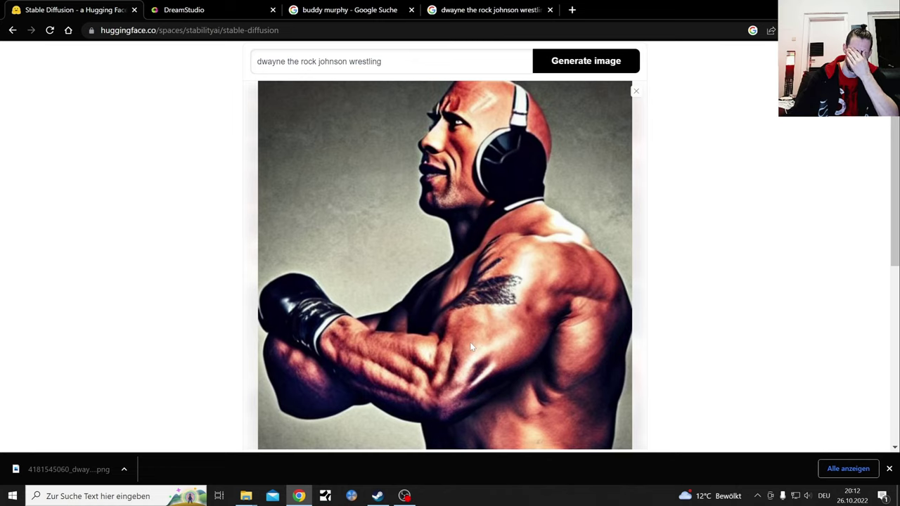
scroll(470, 351, "down", 1)
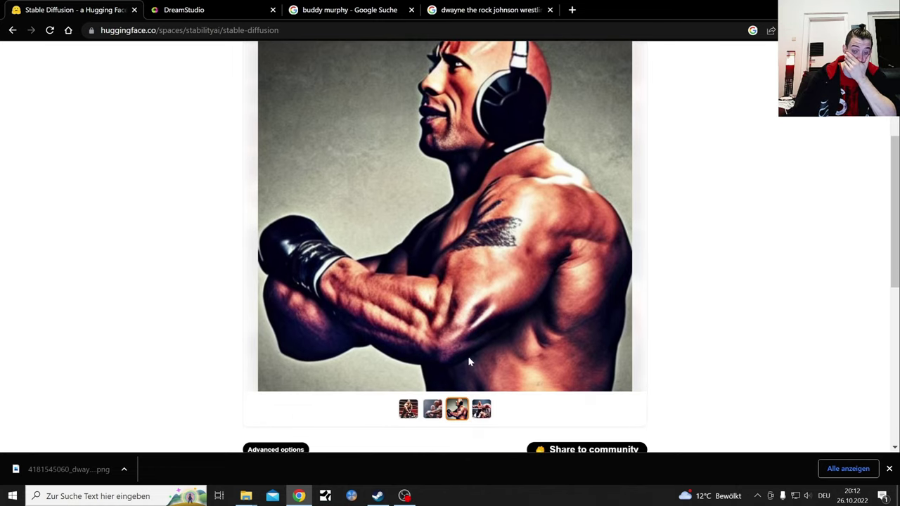
left_click(433, 409)
Step: Return to the first image, dismiss the download notice, and select the prompt text
scroll(447, 366, "up", 1)
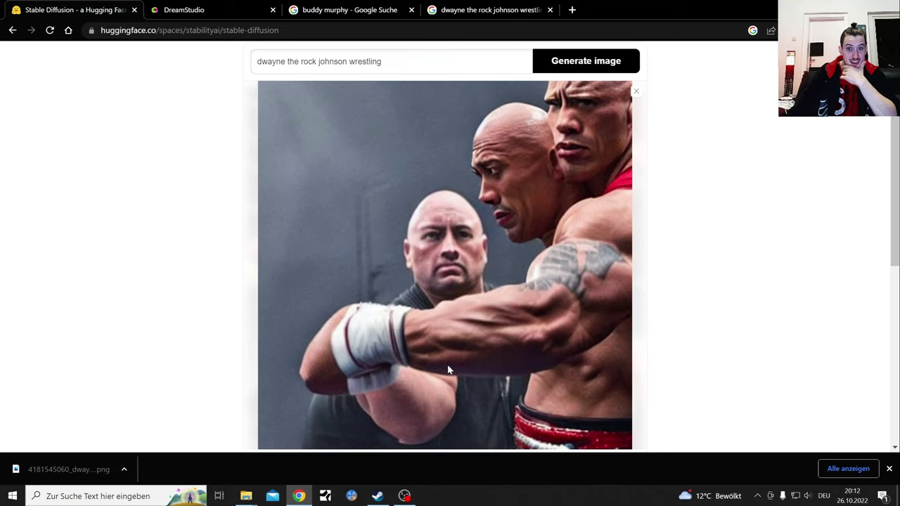
scroll(449, 370, "down", 2)
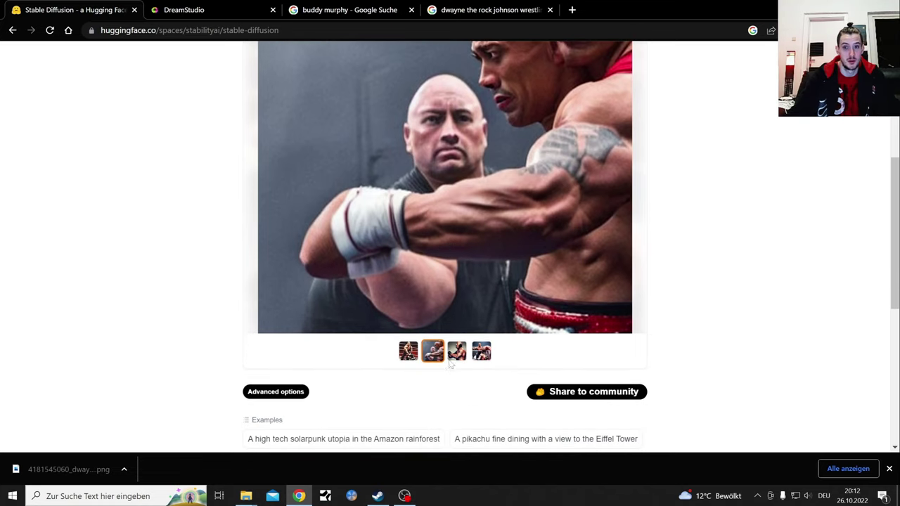
left_click(408, 351)
scroll(404, 360, "up", 2)
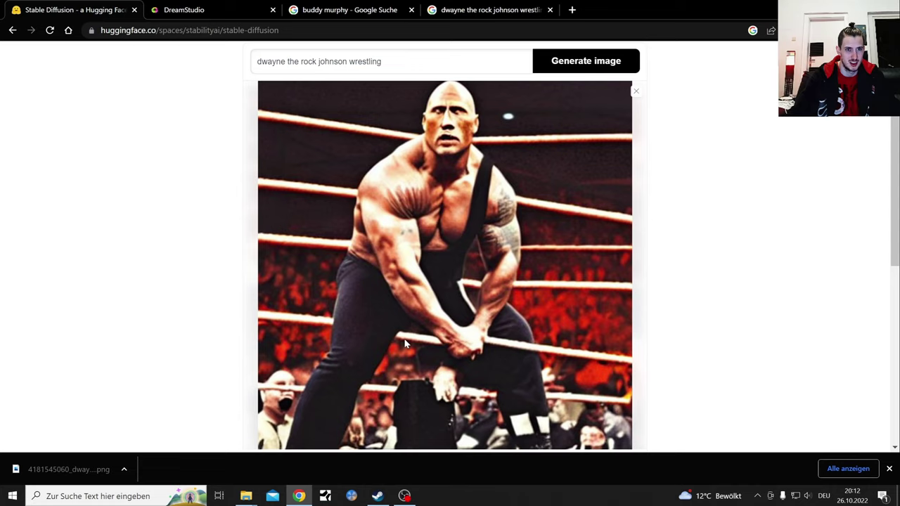
left_click(890, 469)
left_click_drag(382, 61, 258, 62)
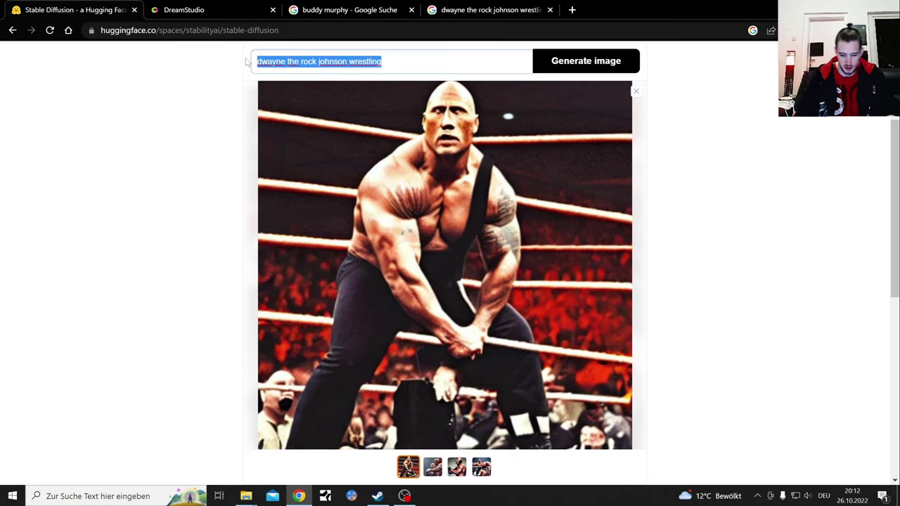
Step: Replace the Hugging Face prompt with 'black adam vs Superman', copy it, and generate images
key("BackSpace")
type("black adam vs Superman")
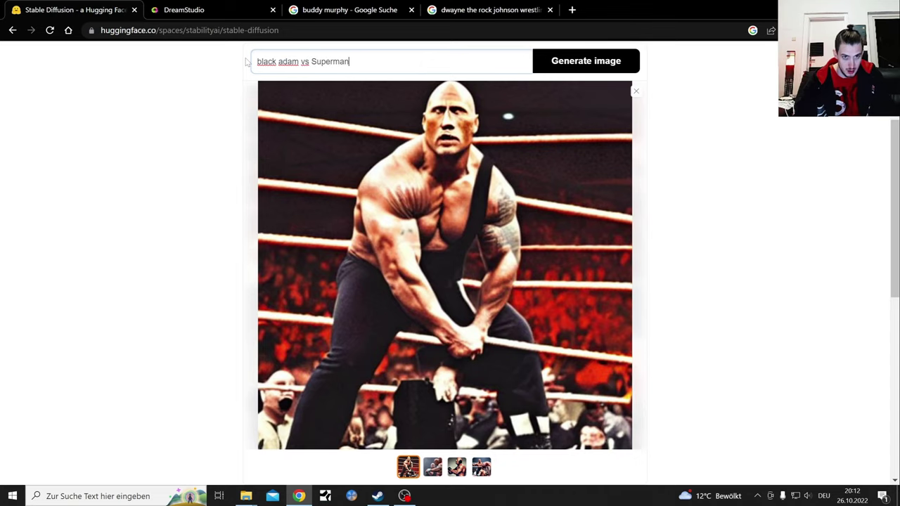
key("ctrl+a")
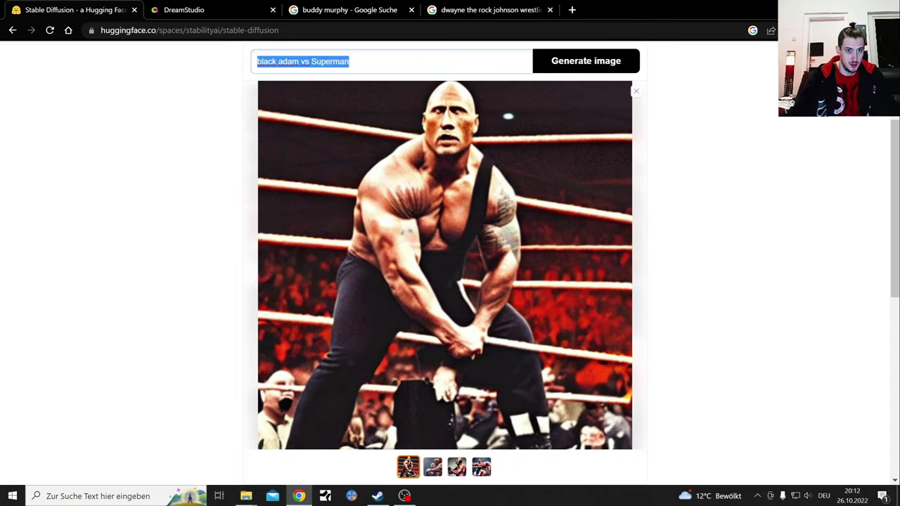
right_click(298, 64)
left_click(521, 108)
left_click(542, 64)
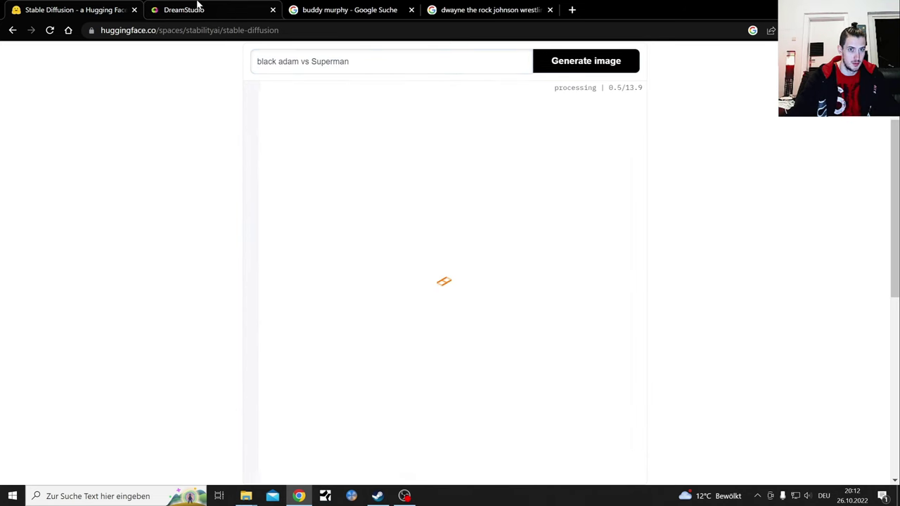
Step: Run 'black adam vs Superman' in DreamStudio in place of the old Rock prompt
left_click(198, 7)
double_click(297, 457)
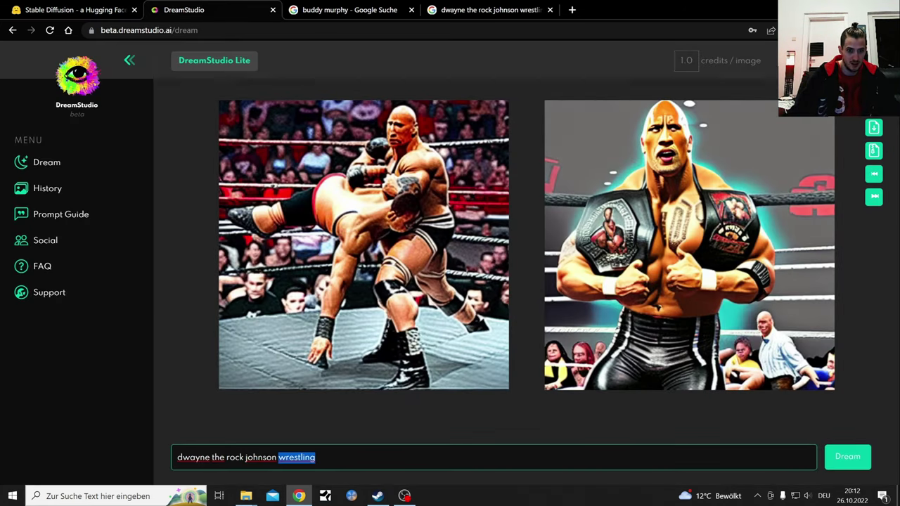
key("ctrl+a")
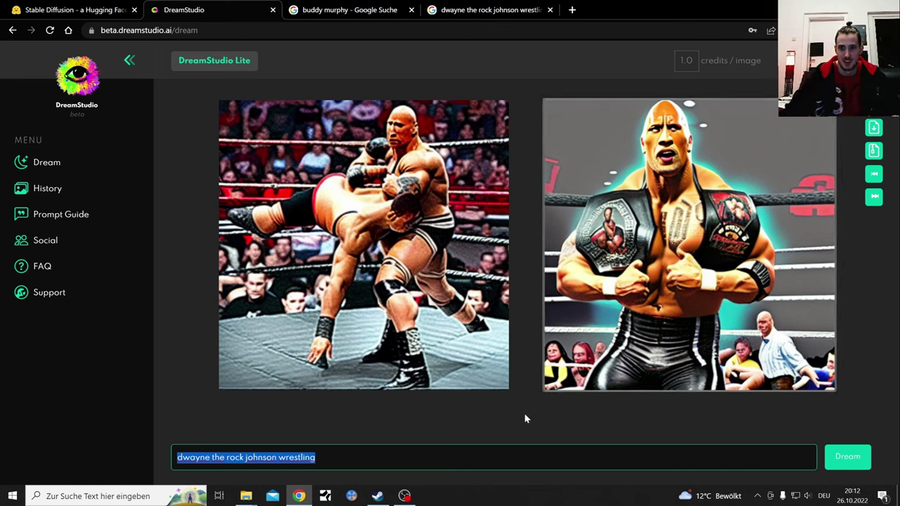
key("BackSpace")
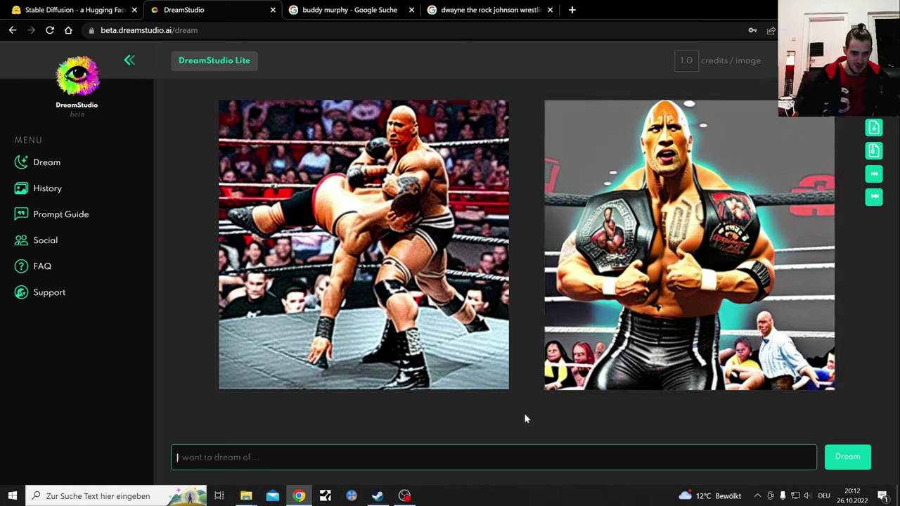
type("black adam vs Superman")
key("Return")
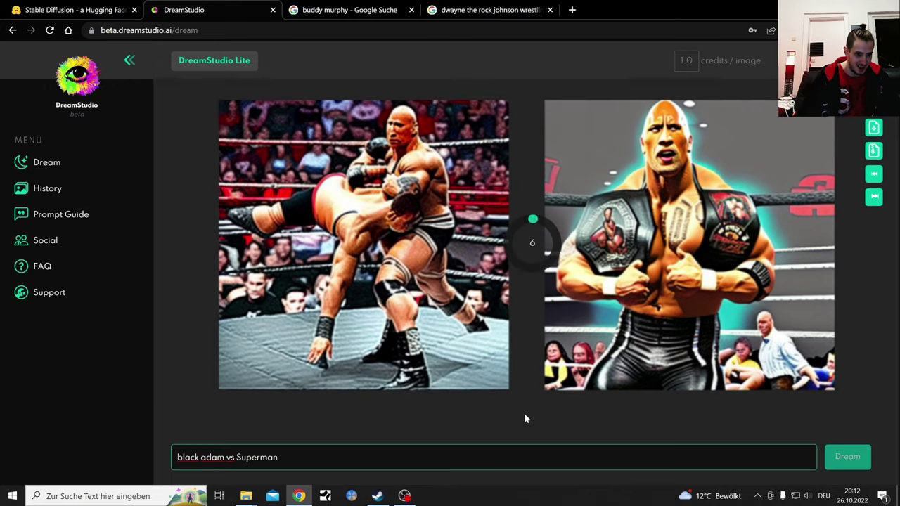
Step: Browse the four Hugging Face comic images, ending on the first, and place the cursor in the prompt
left_click(81, 7)
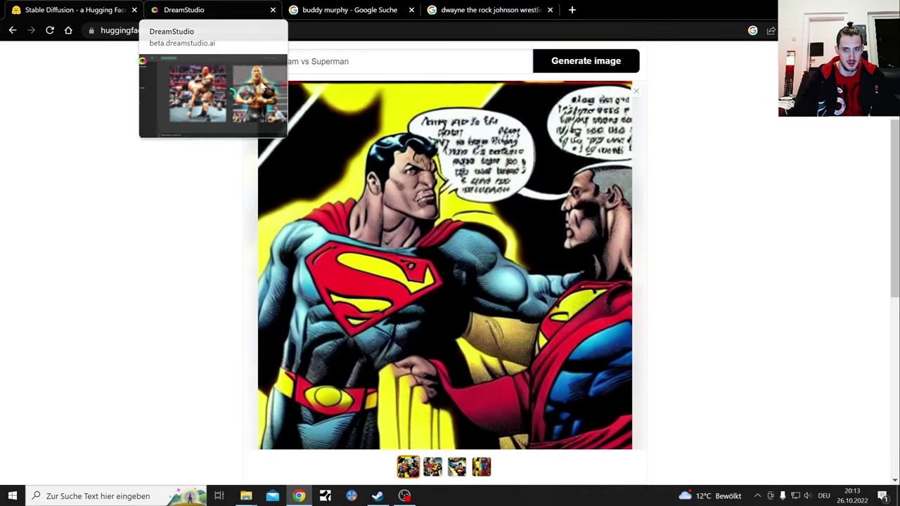
left_click(433, 467)
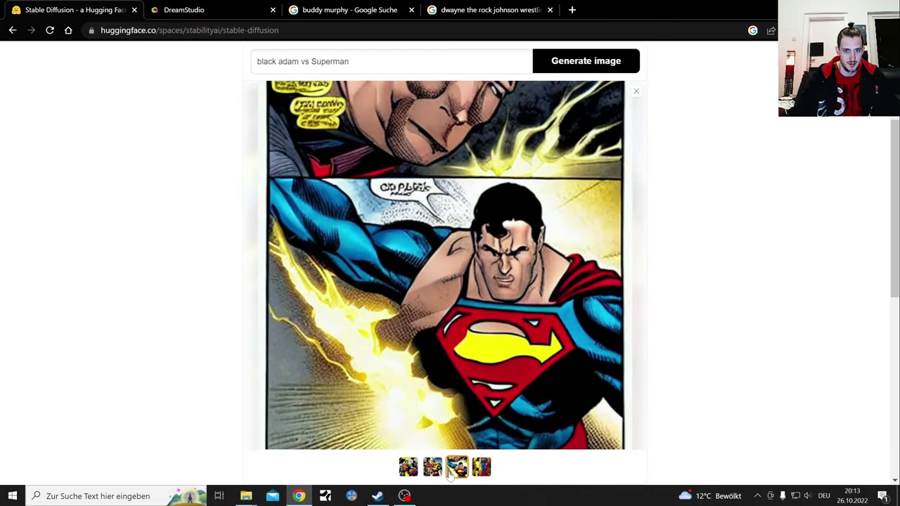
left_click(481, 472)
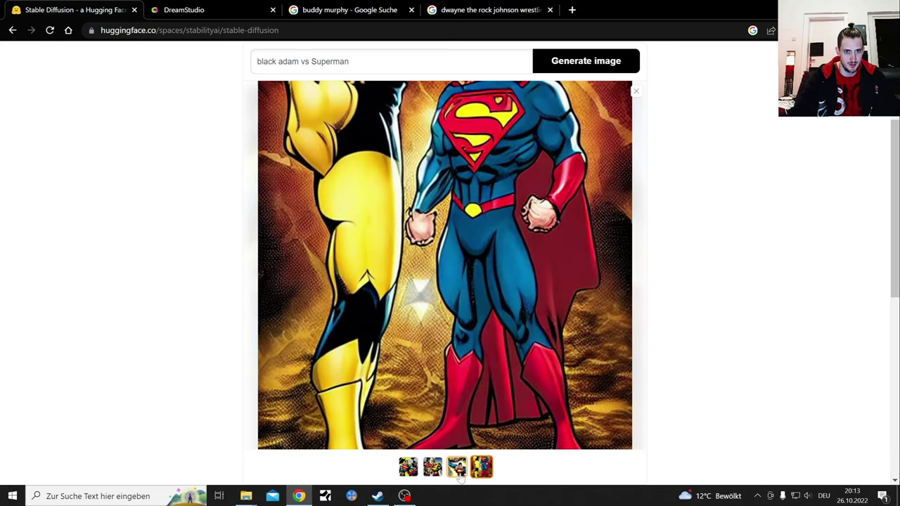
left_click(457, 470)
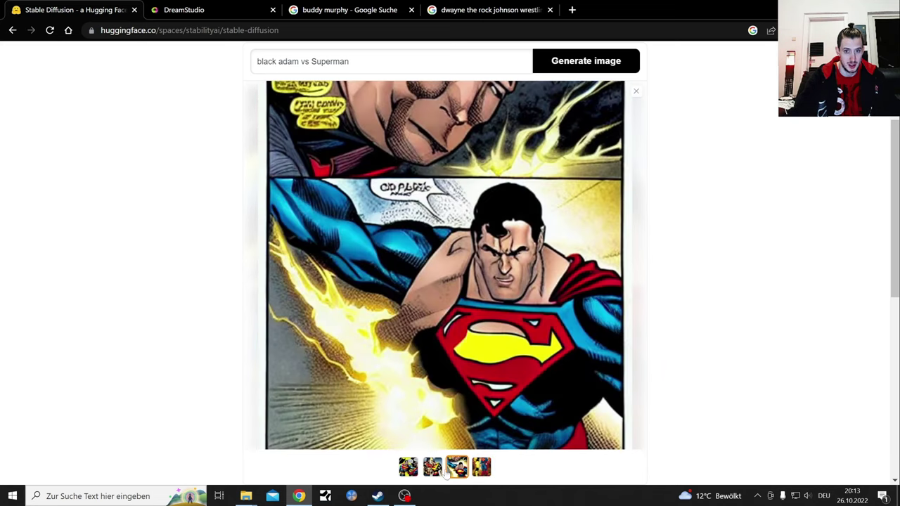
left_click(407, 470)
left_click(394, 61)
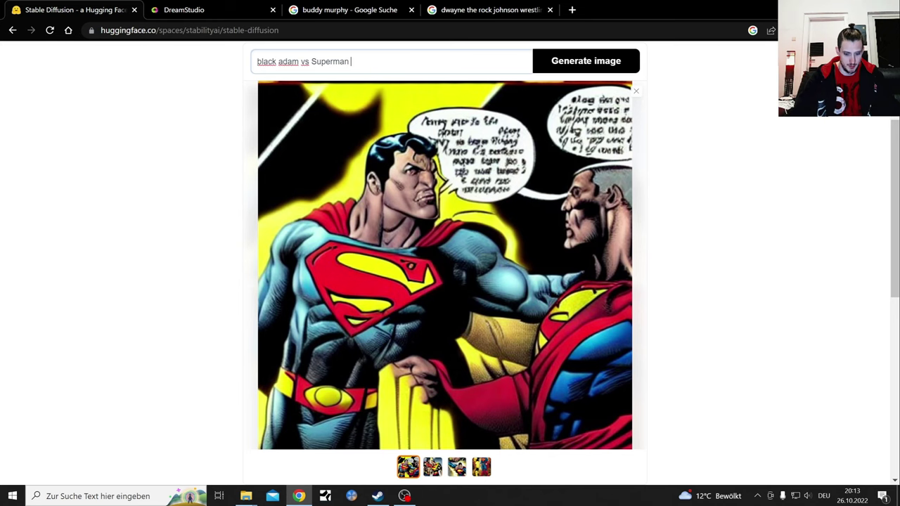
Step: Generate 'black adam vs Superman movie' images in both Hugging Face and DreamStudio
type("movie")
key("Return")
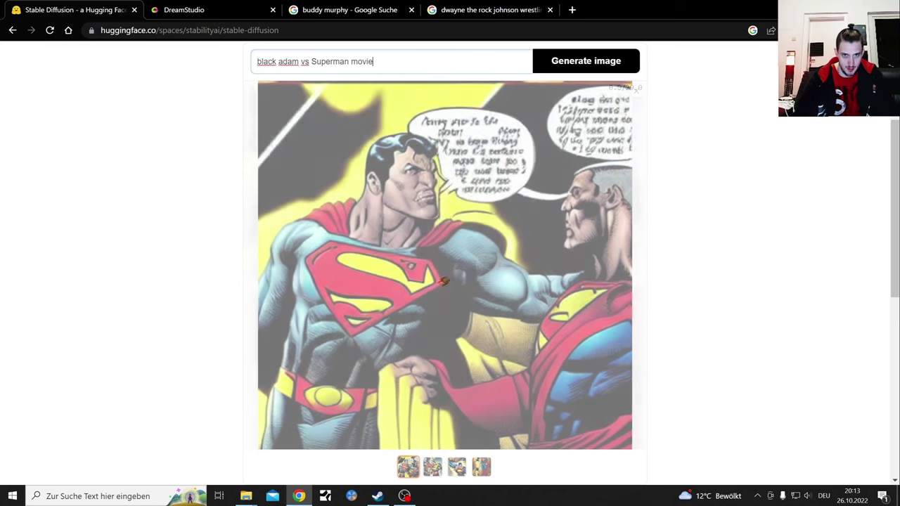
left_click(180, 10)
type("black adam vs Superman movie")
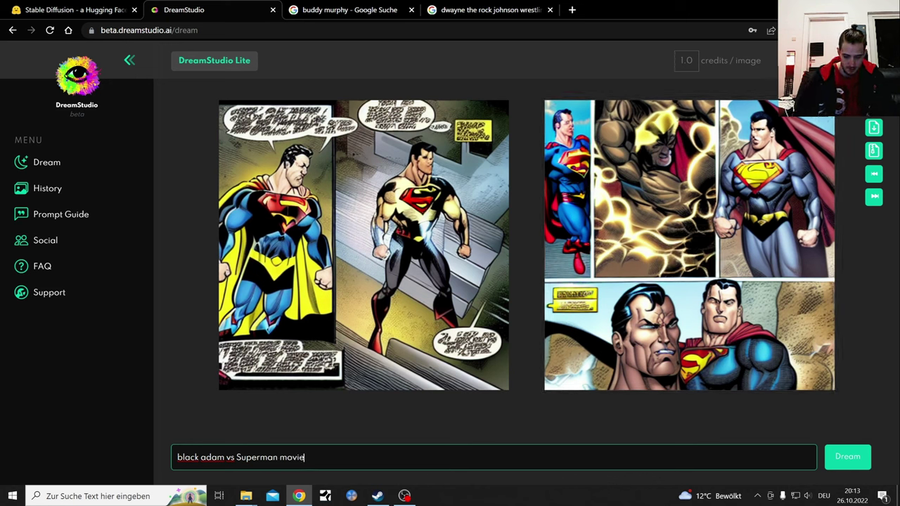
key("Return")
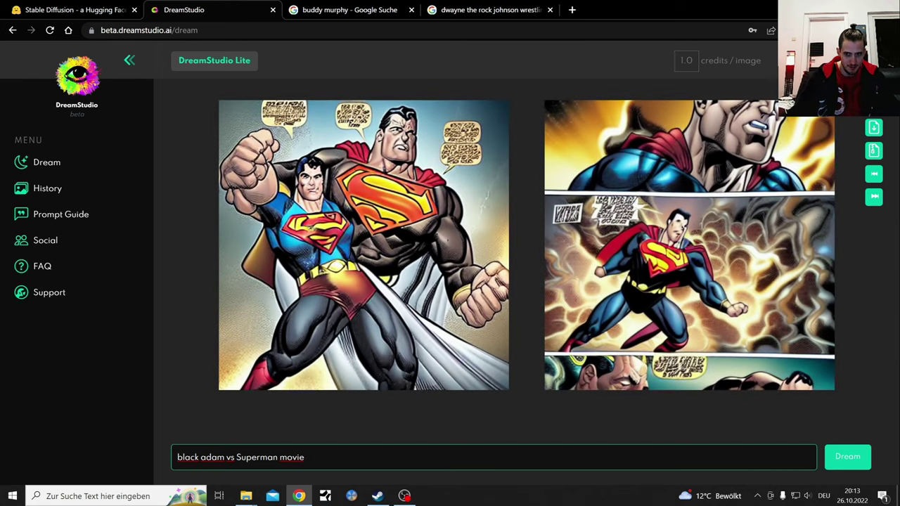
Step: Browse the second through fourth Hugging Face movie images and select the prompt
left_click(120, 10)
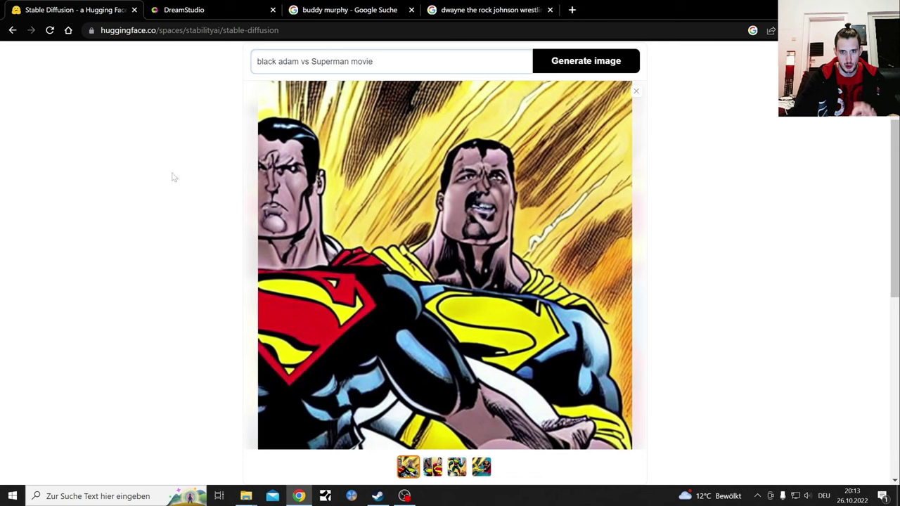
left_click(433, 467)
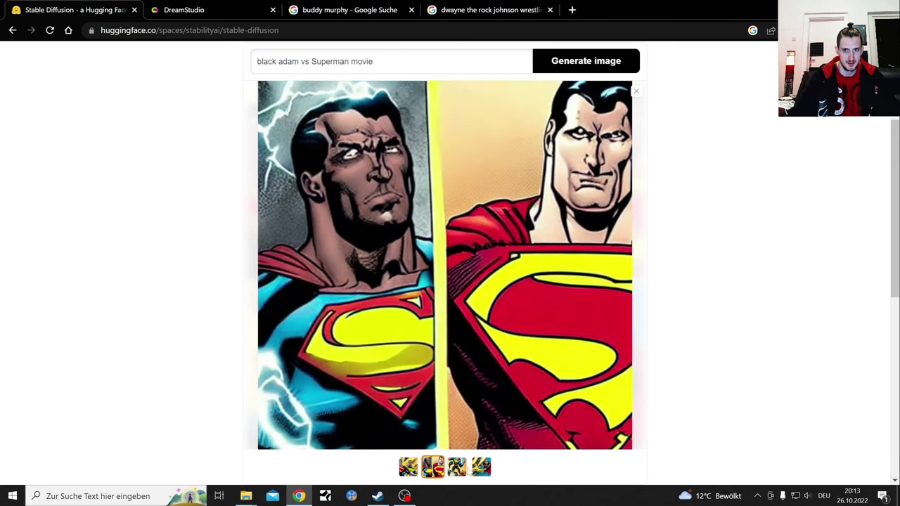
left_click(457, 467)
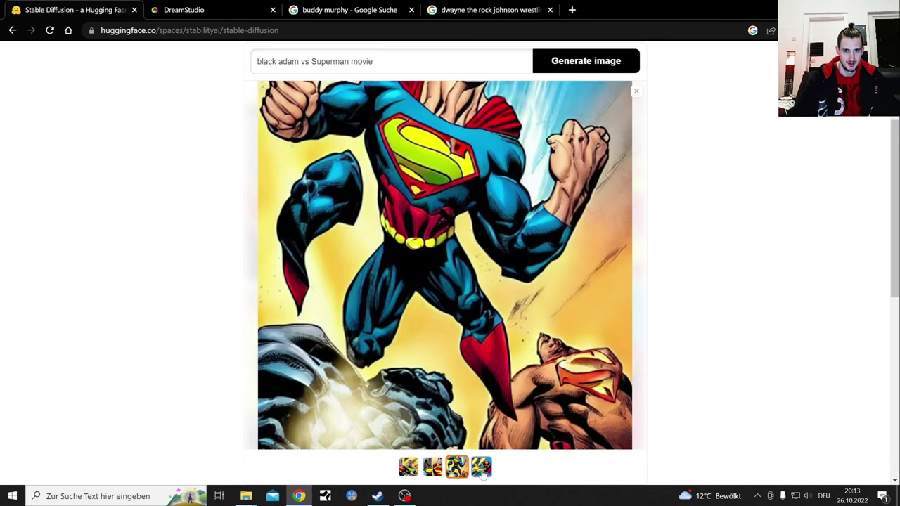
left_click(482, 471)
left_click_drag(374, 61, 247, 67)
Step: Copy 'buddy murphy' from the Google search and generate it in the Hugging Face demo
key("BackSpace")
left_click(350, 10)
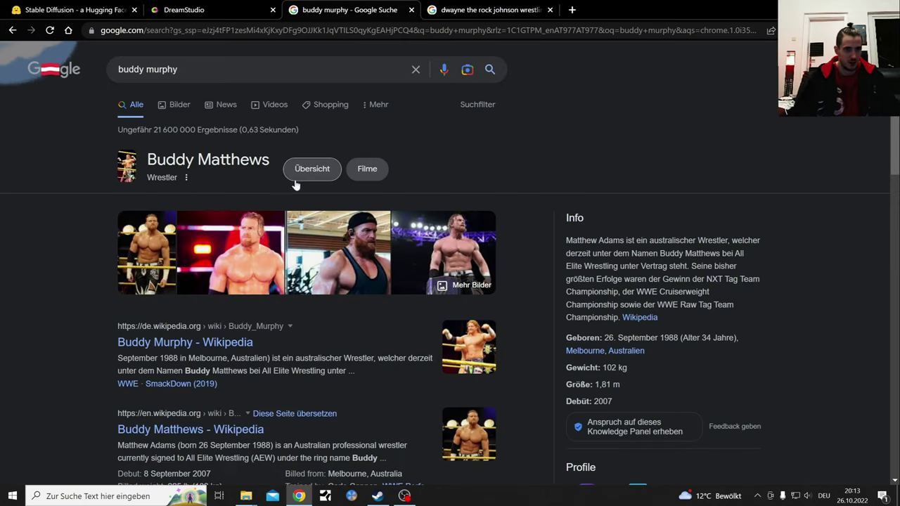
left_click_drag(177, 69, 140, 69)
right_click(140, 68)
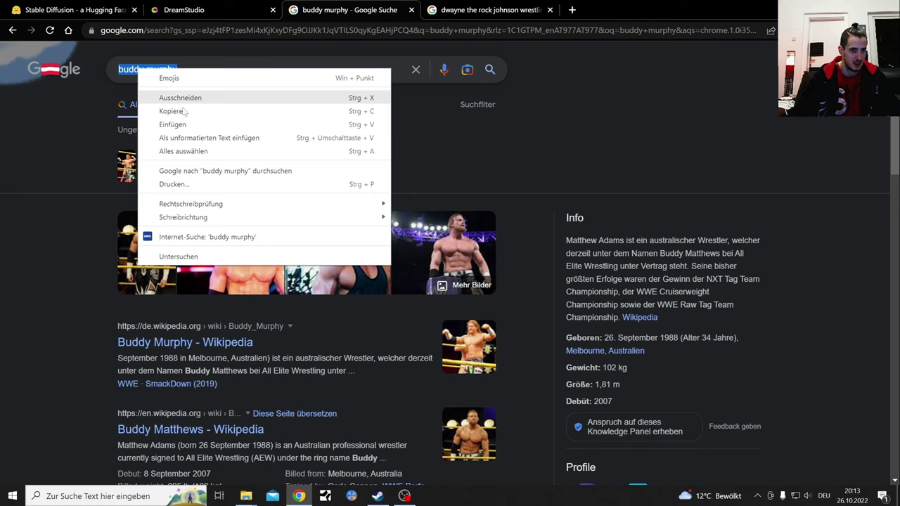
left_click(165, 108)
left_click(70, 9)
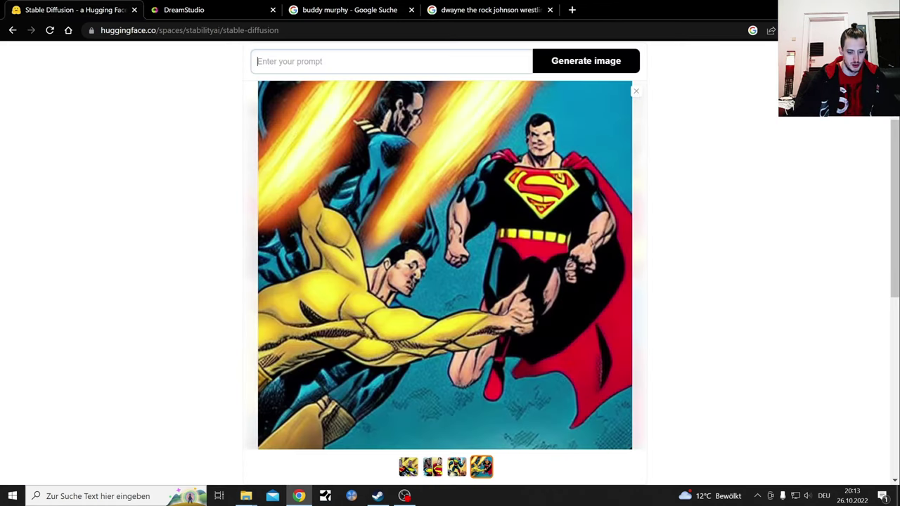
key("ctrl+v")
key("Return")
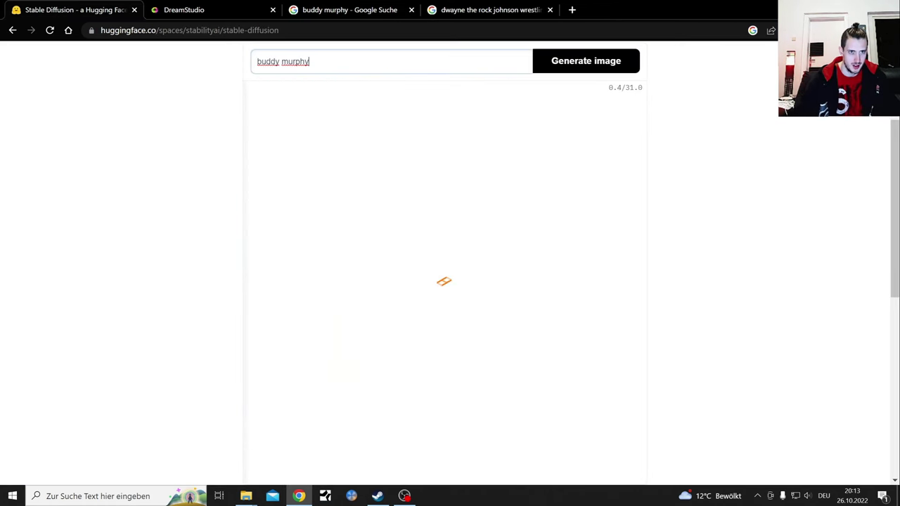
Step: Replace the DreamStudio Superman prompt with 'buddy murphy' and generate images
left_click(211, 10)
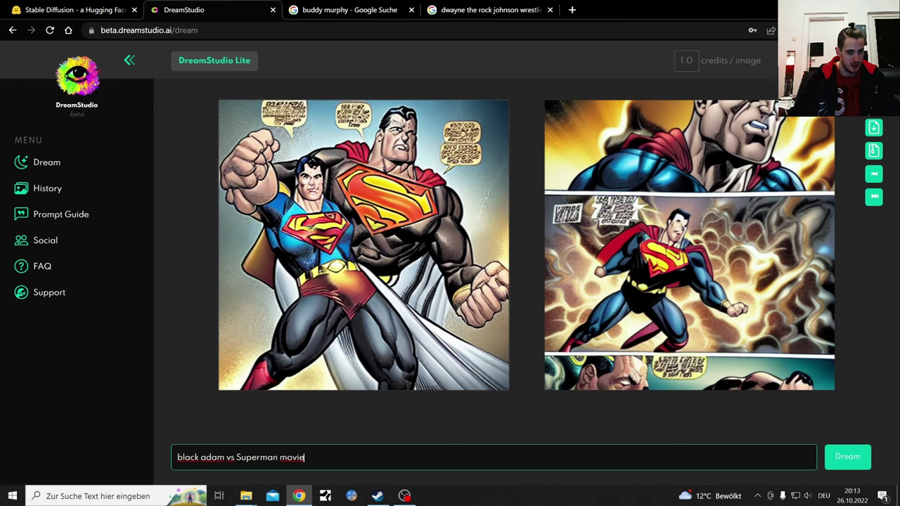
triple_click(292, 457)
key("BackSpace")
key("ctrl+v")
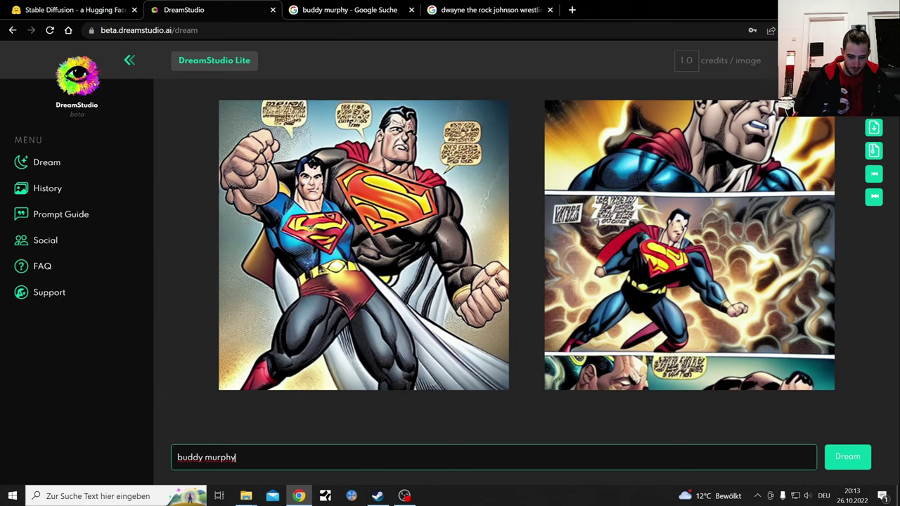
key("Return")
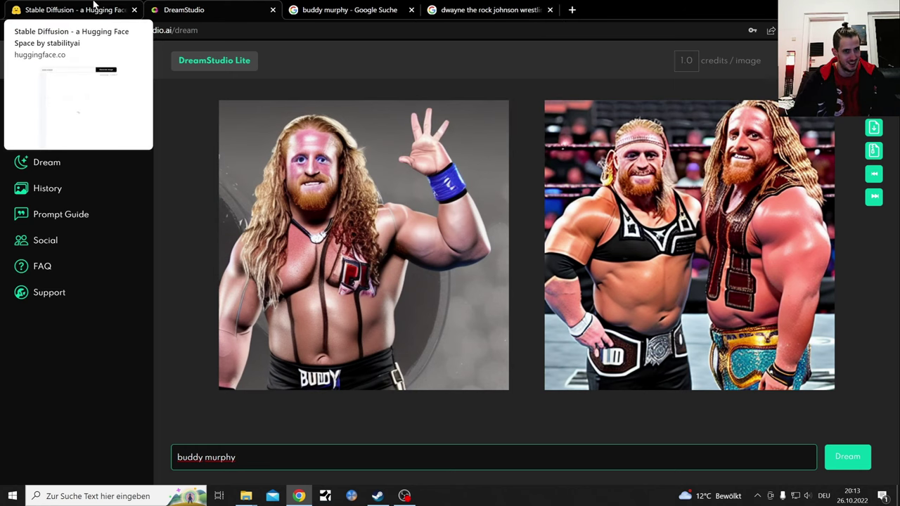
left_click(92, 4)
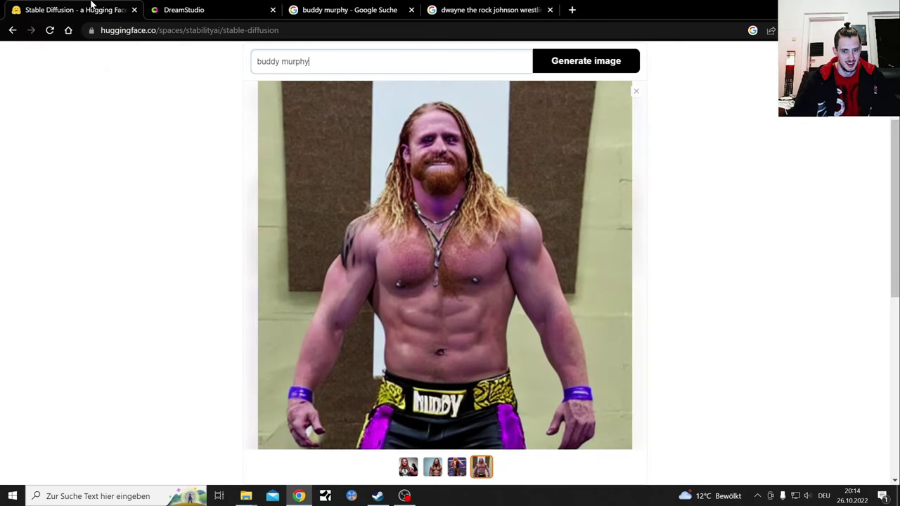
left_click(457, 468)
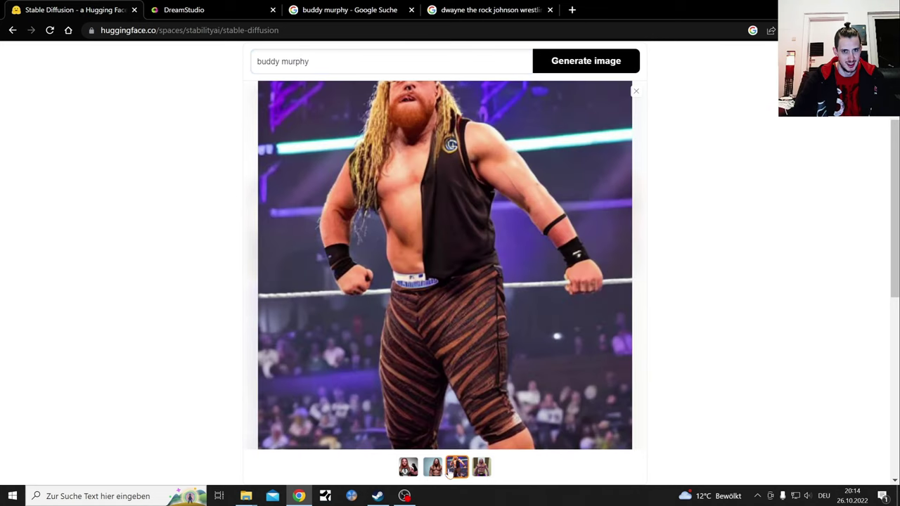
left_click(432, 468)
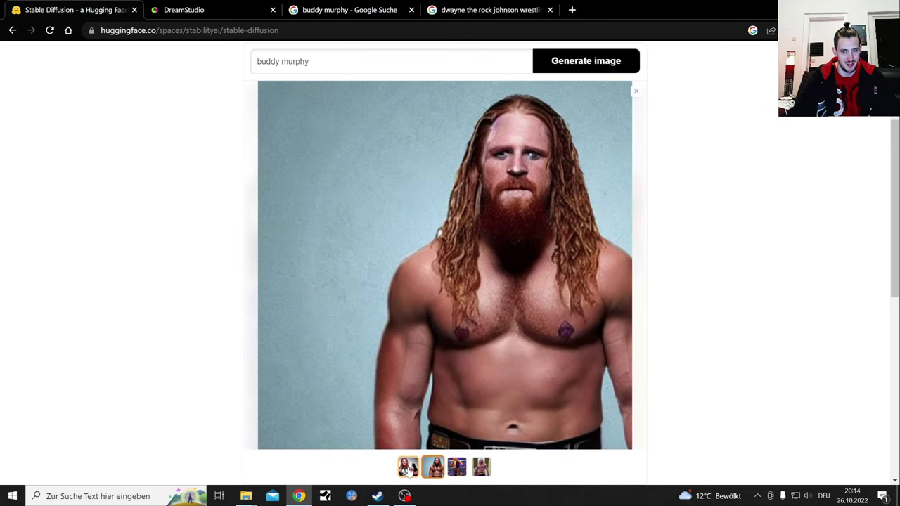
left_click(410, 470)
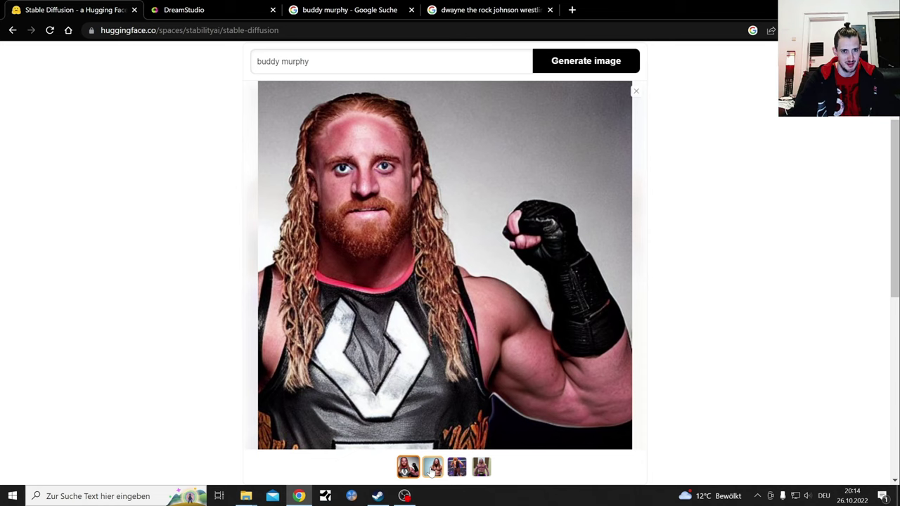
left_click(433, 469)
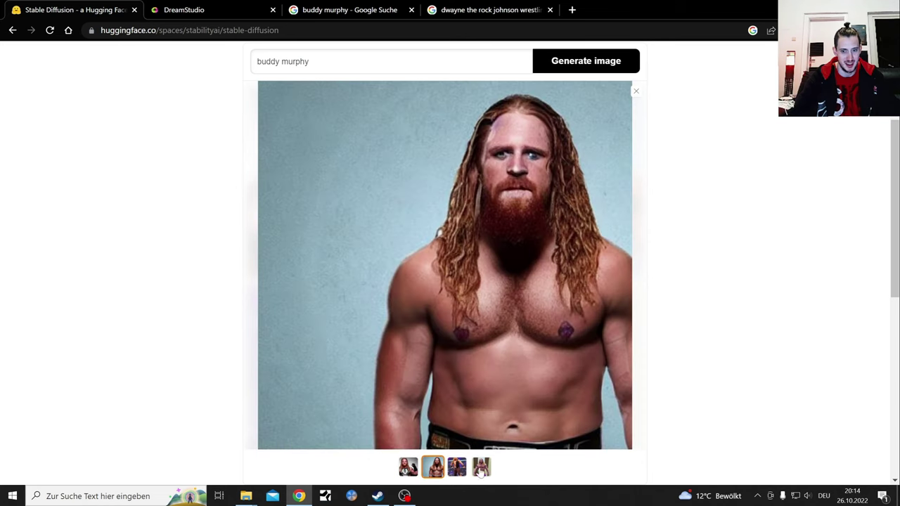
left_click(481, 470)
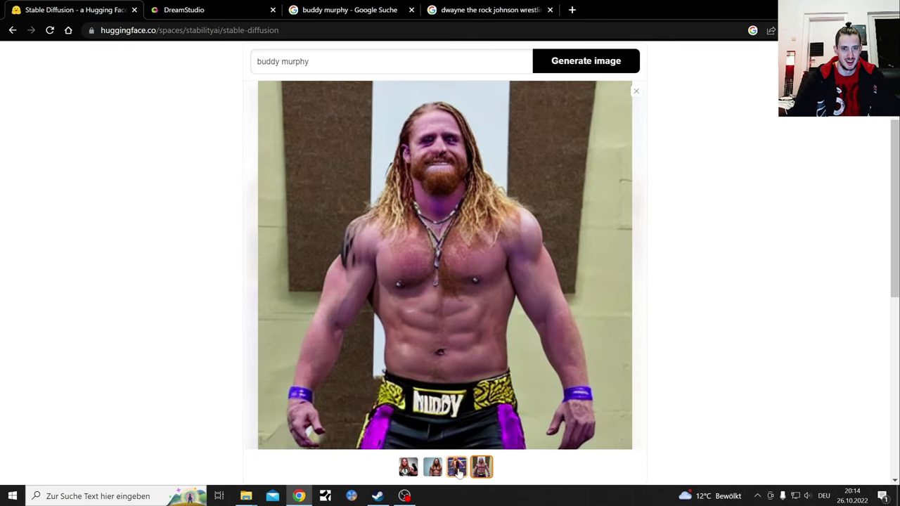
left_click(457, 469)
left_click(188, 13)
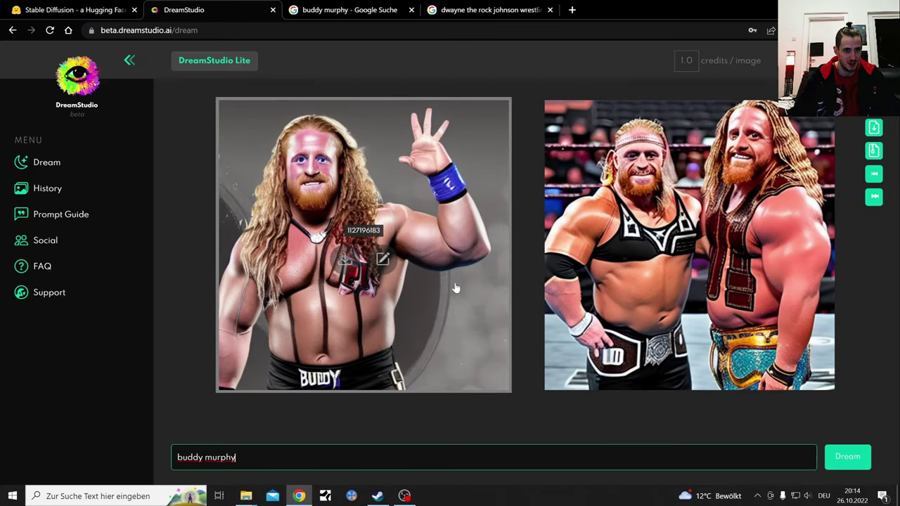
Step: Extend the Google query to 'buddy murphy murphy's law' and search
left_click(379, 7)
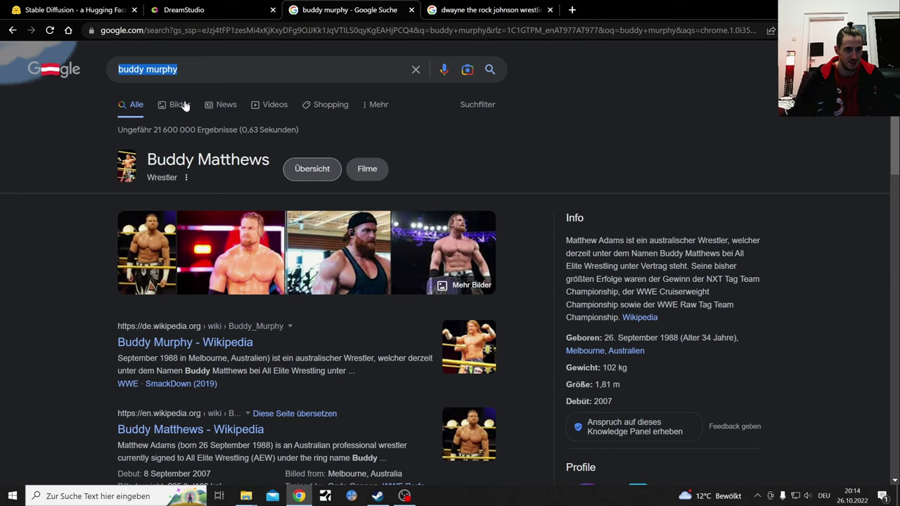
left_click(211, 69)
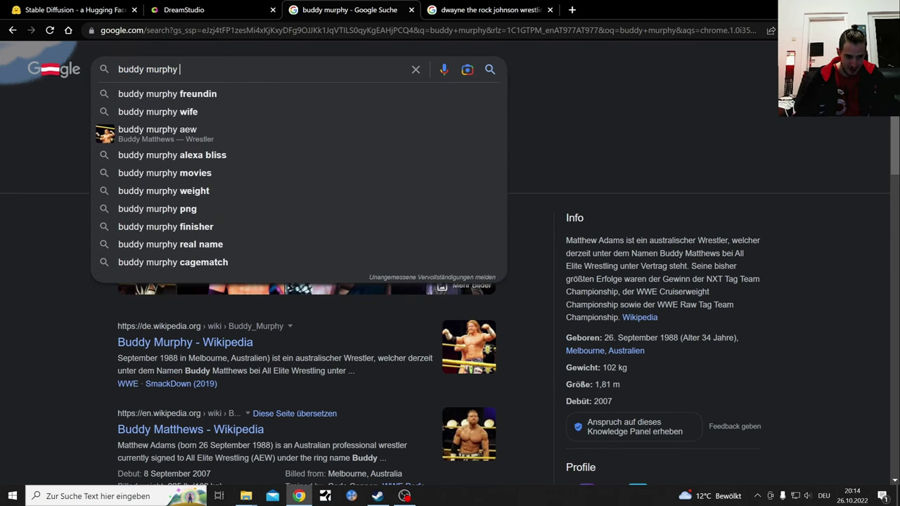
type("p")
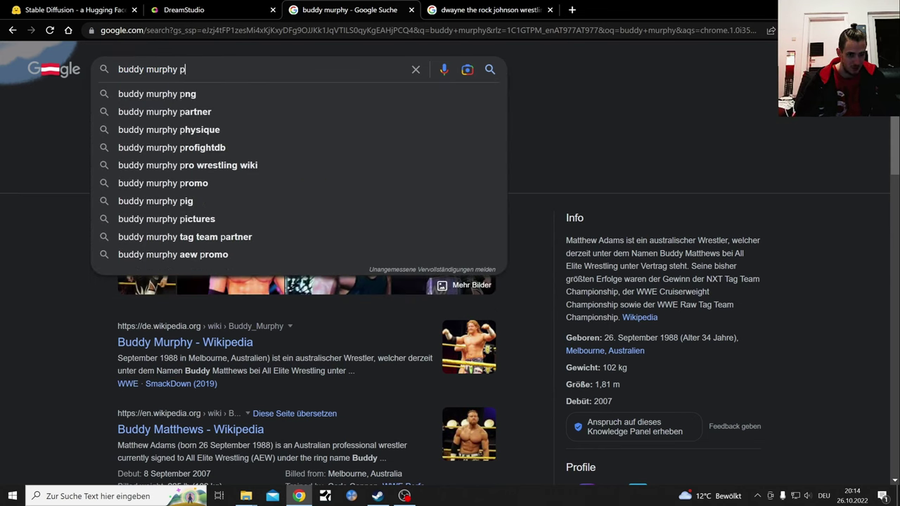
key("BackSpace")
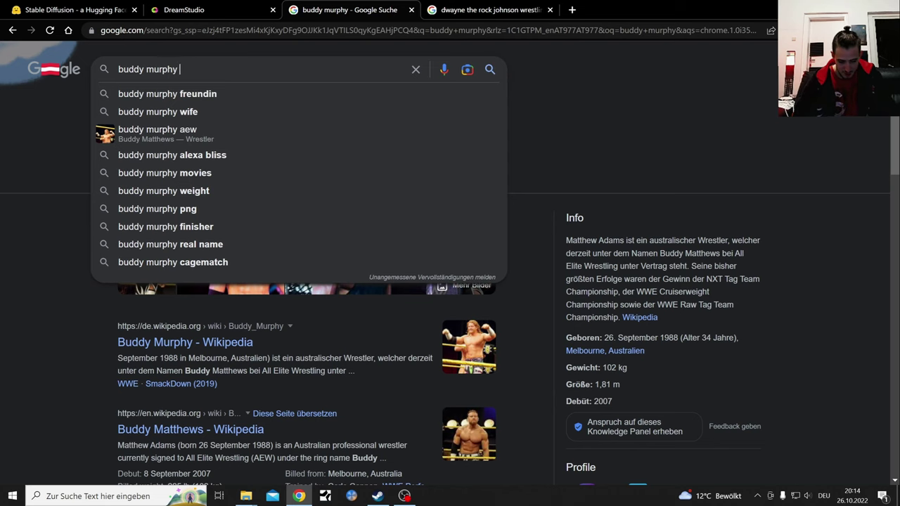
type("mur")
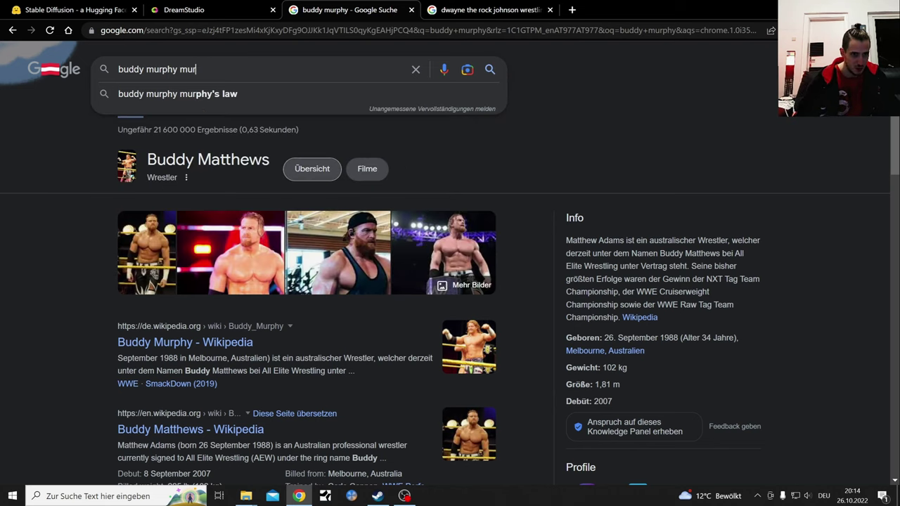
left_click(223, 92)
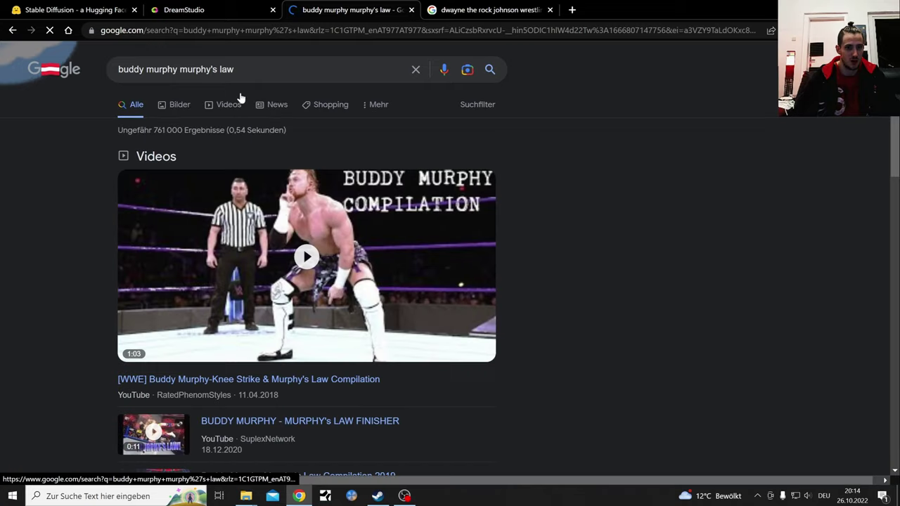
Step: Return from the Murphy's Law video clip and open the image results
scroll(609, 277, "down", 3)
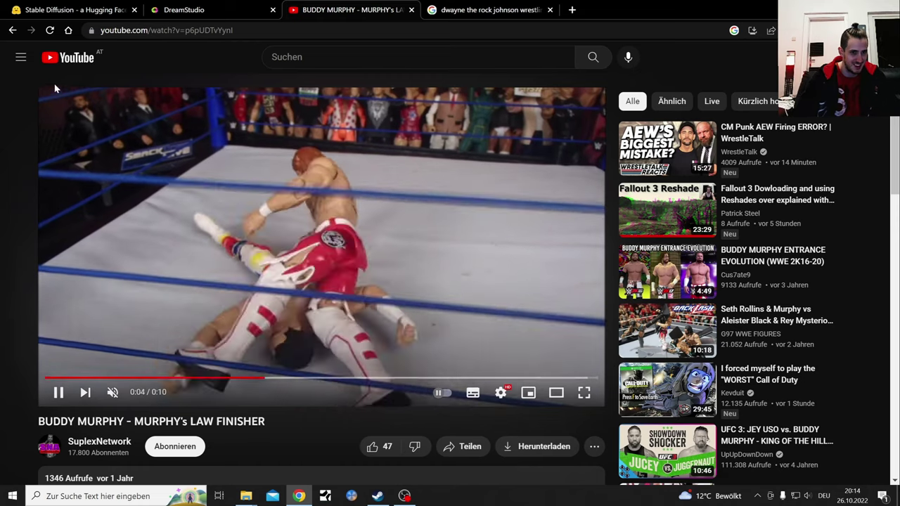
left_click(16, 34)
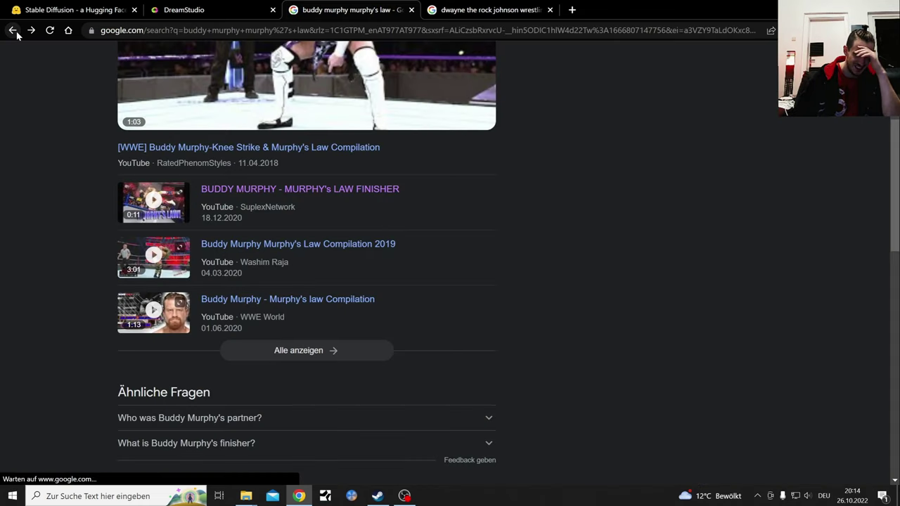
scroll(267, 155, "up", 3)
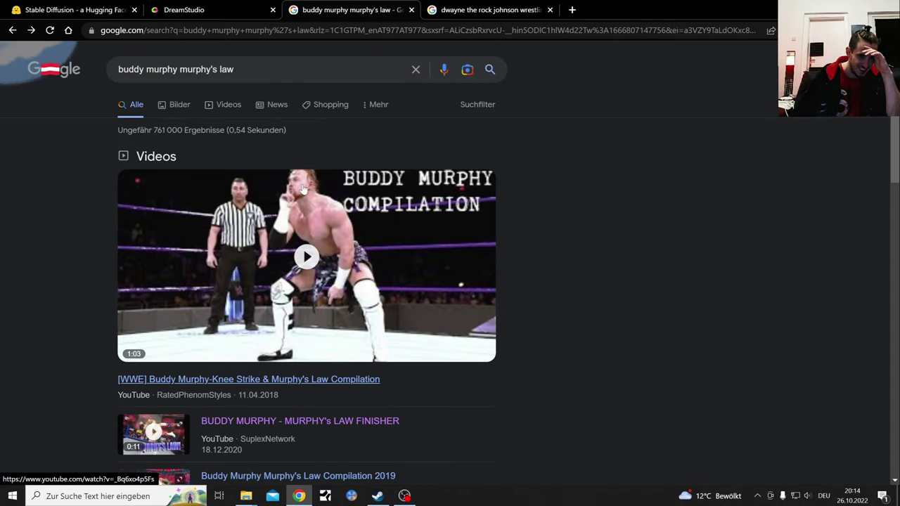
left_click(179, 105)
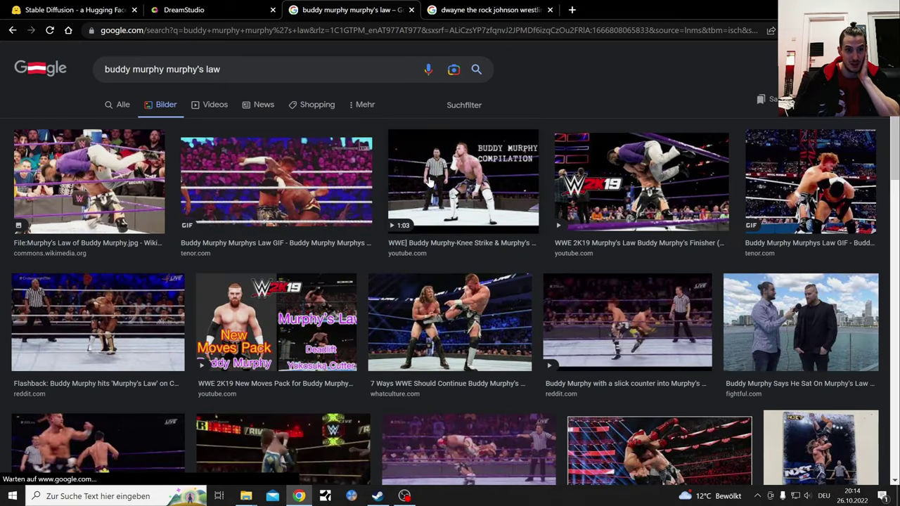
Step: Preview the Murphy's Law and Cedric Alexander GIFs, then close the Tenor page
left_click(276, 197)
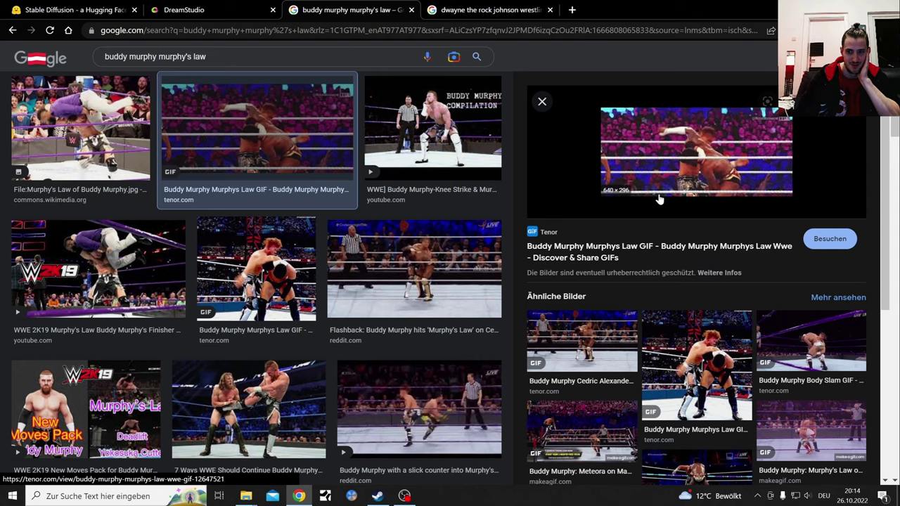
left_click(587, 339)
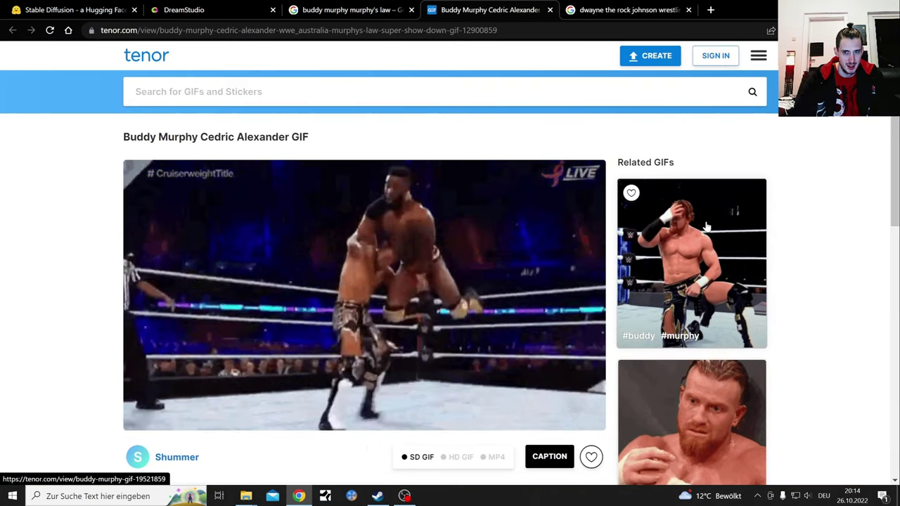
scroll(837, 242, "down", 4)
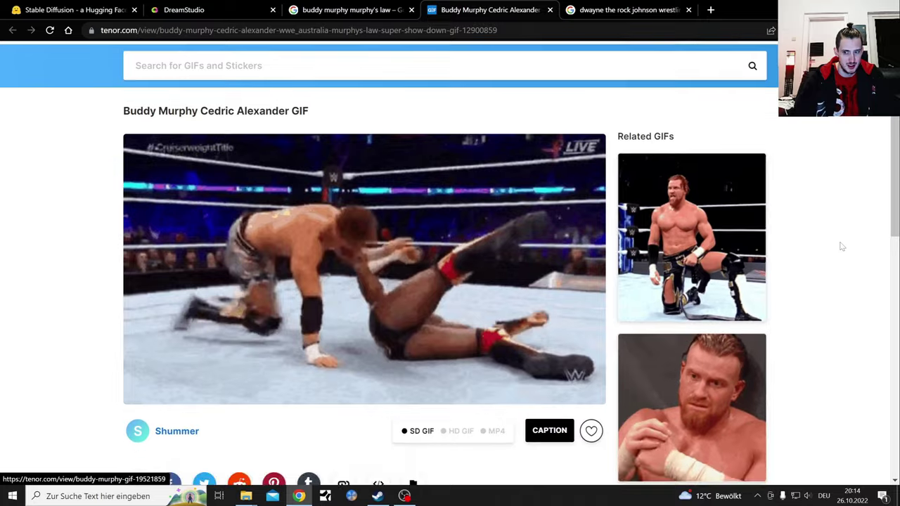
scroll(822, 193, "down", 3)
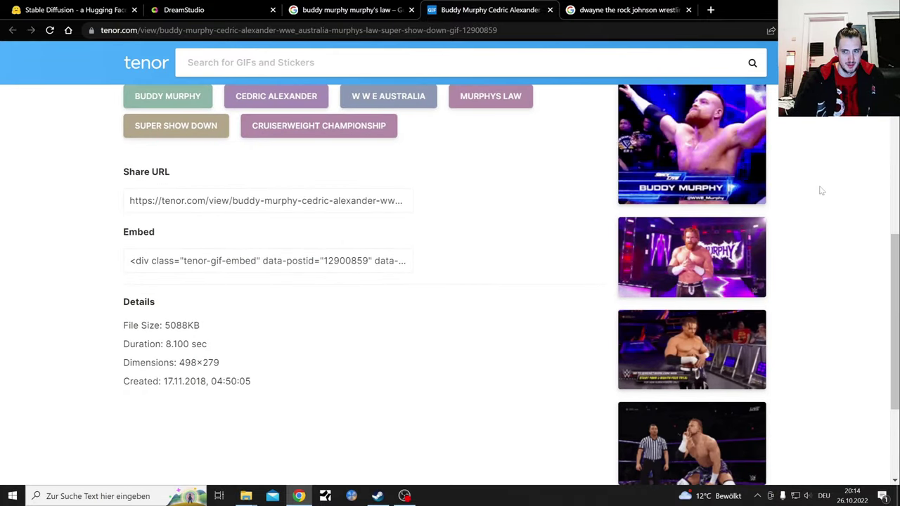
left_click(550, 10)
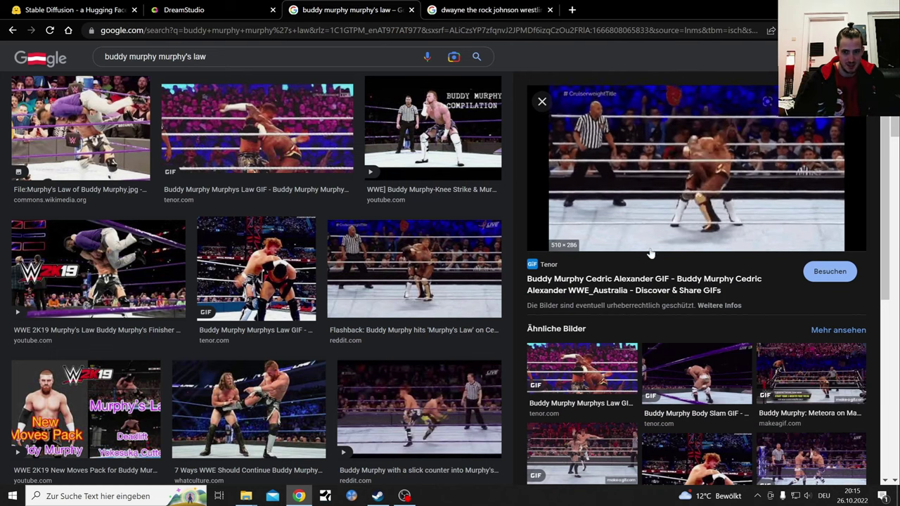
Step: Switch to the video results for 'buddy murphy murphy's law' and scroll the list
scroll(604, 276, "down", 3)
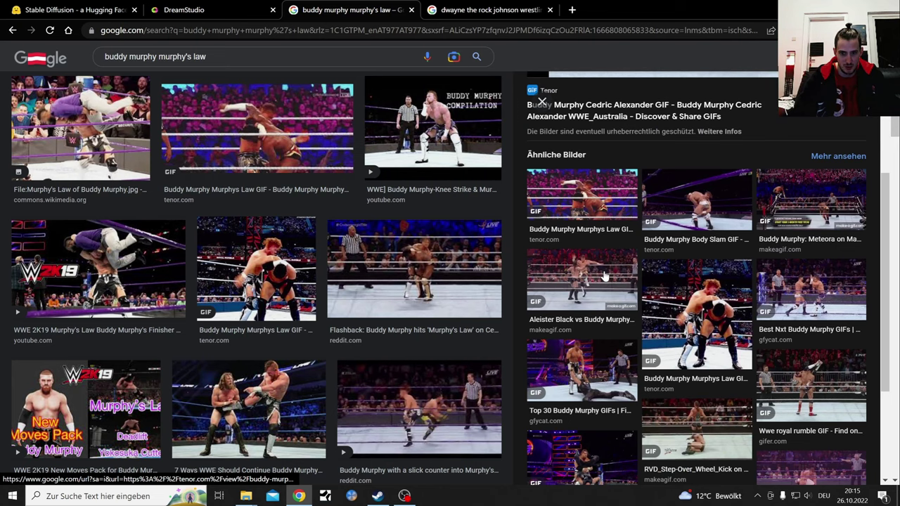
scroll(492, 211, "up", 1)
left_click(216, 105)
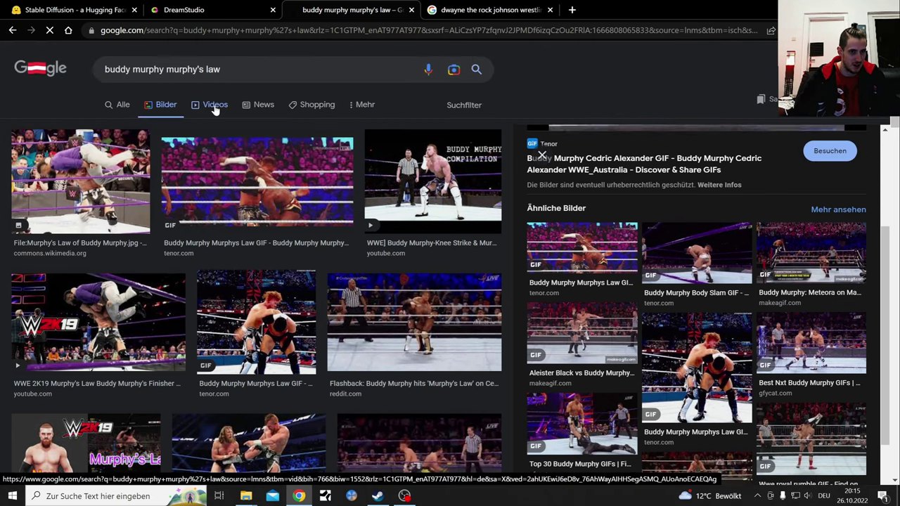
scroll(704, 248, "down", 3)
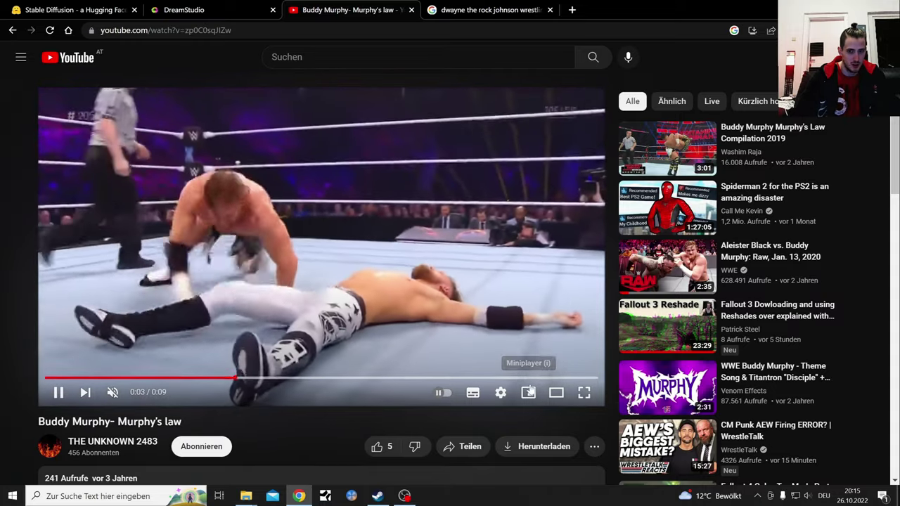
Step: Check the Murphy's Law video's quality settings, close it, and clear the Rock query
left_click(501, 393)
left_click(549, 354)
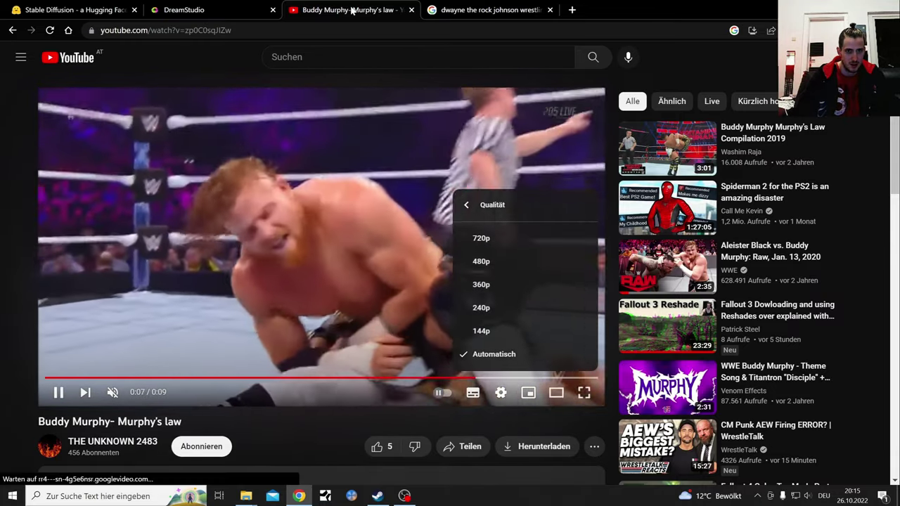
left_click(411, 9)
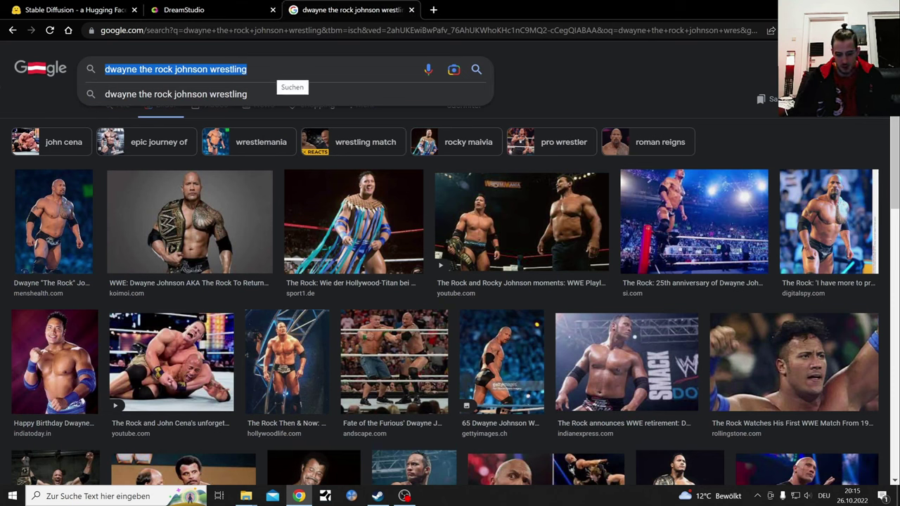
key("BackSpace")
Step: Rerun the 'buddy murphy murphy's law' search and copy the query text
left_click(162, 93)
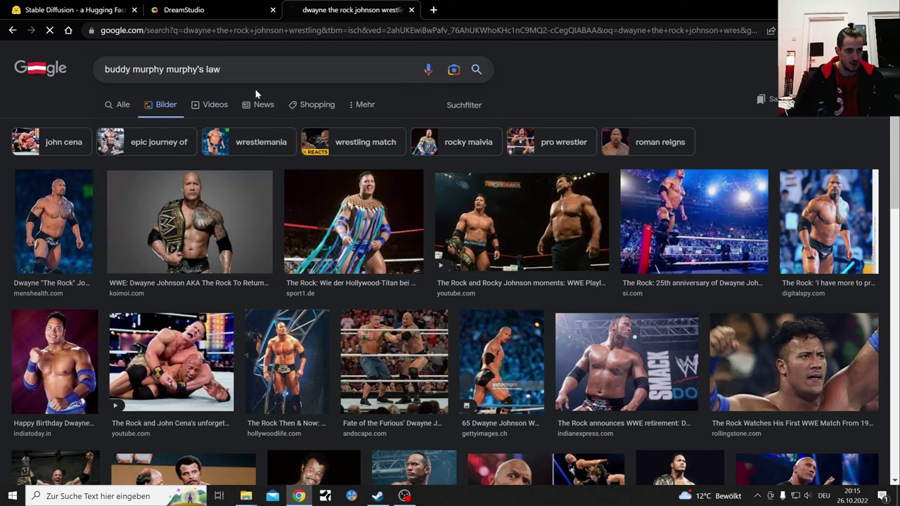
left_click_drag(222, 69, 99, 73)
right_click(134, 68)
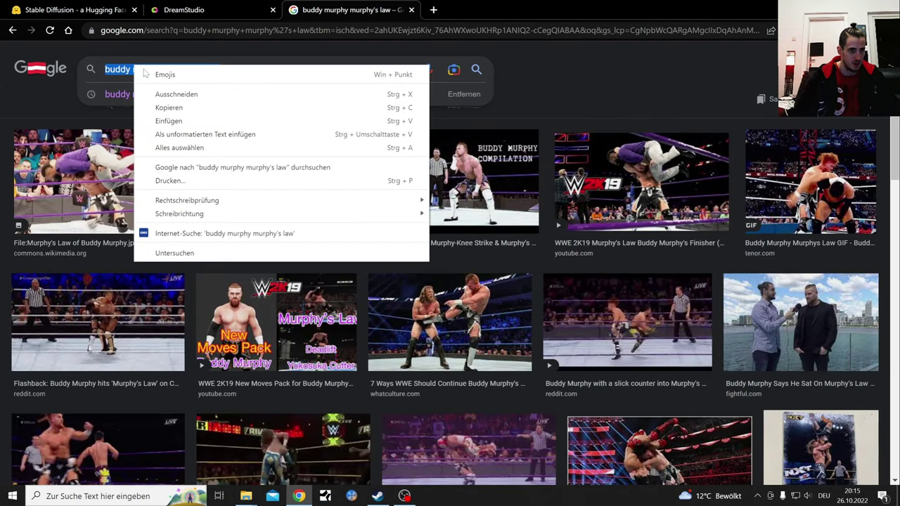
left_click(161, 105)
Step: Paste 'buddy murphy murphy's law' as the Hugging Face prompt and generate images
left_click(97, 9)
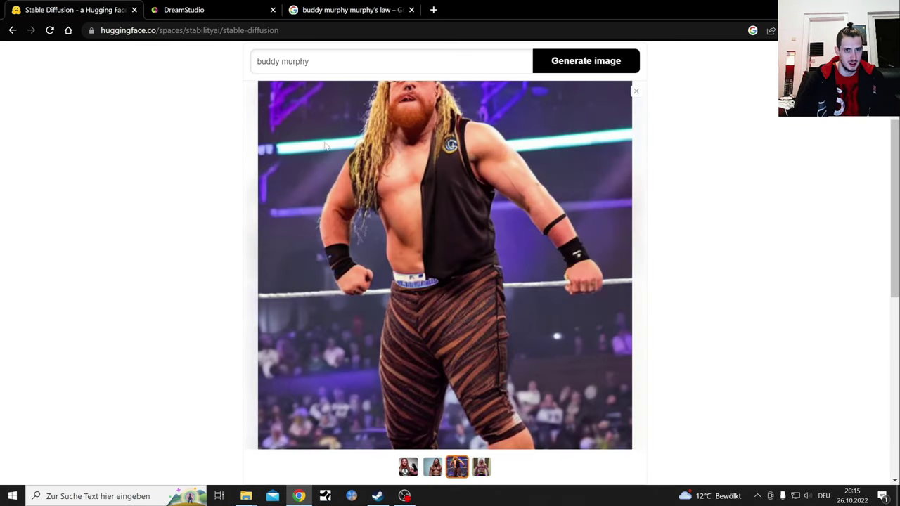
key("ctrl+shift+Left")
key("ctrl+shift+Left")
key("BackSpace")
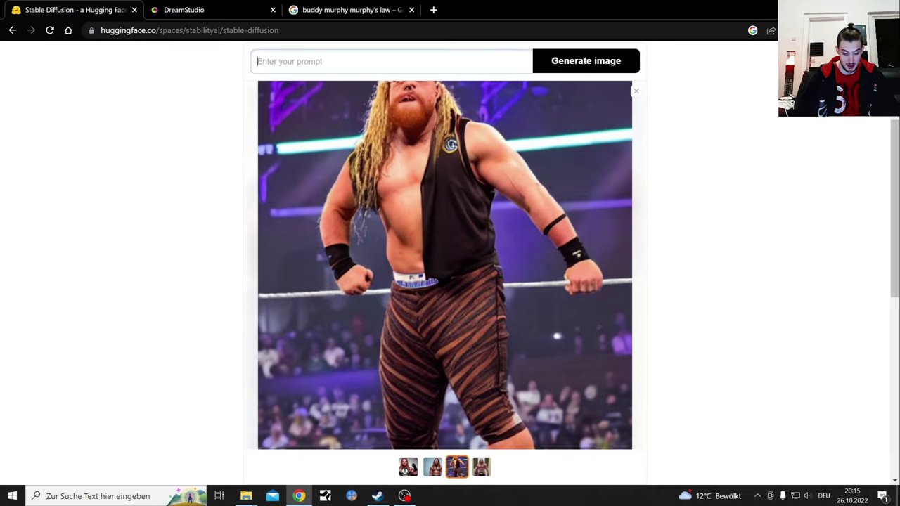
key("ctrl+v")
left_click(609, 62)
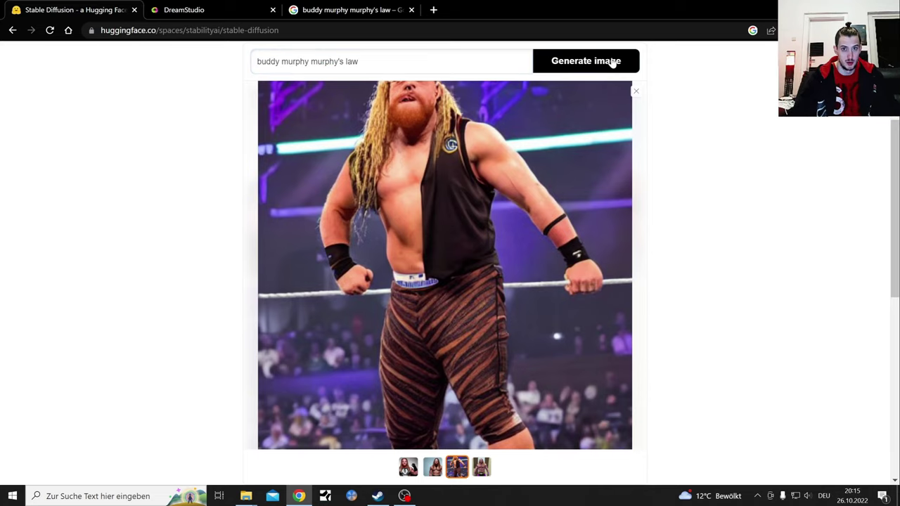
Step: Enter 'buddy murphy murphy's law' as the DreamStudio prompt and generate two images
left_click(197, 9)
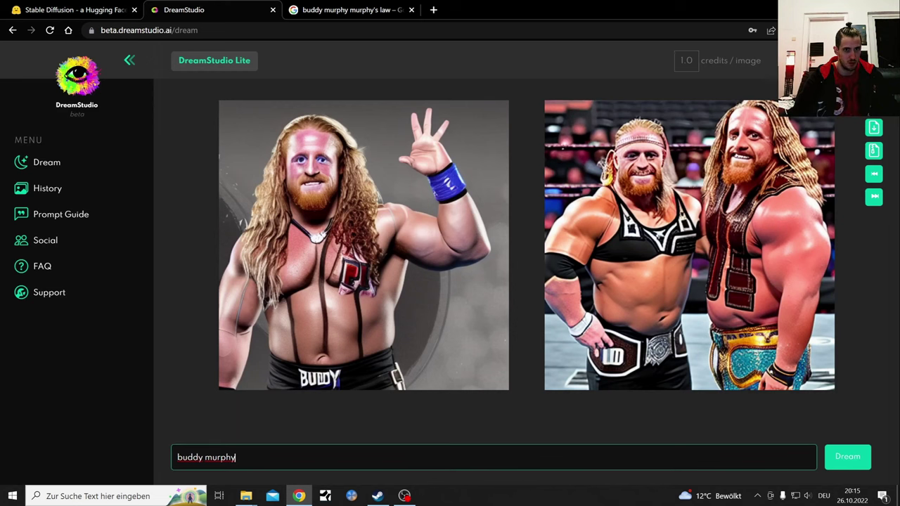
left_click(313, 457)
key("ctrl+shift+Left")
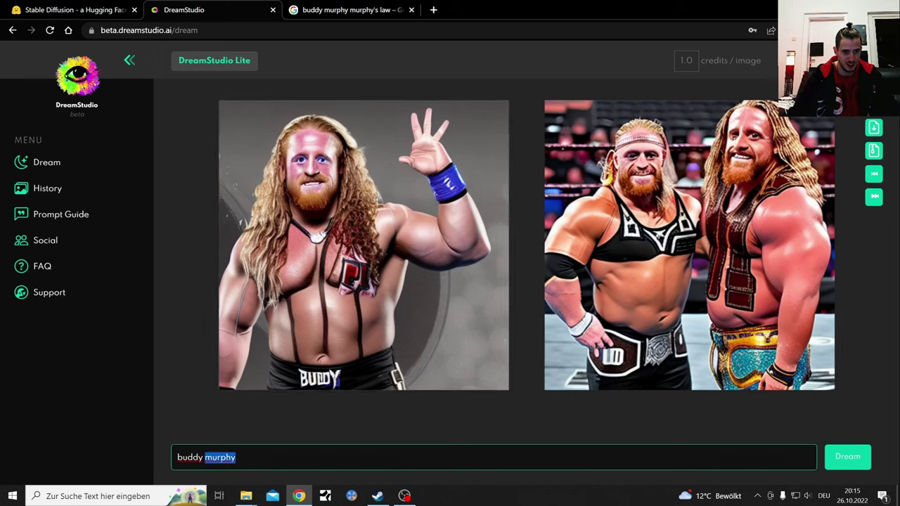
type("buddy murphy murphy's law")
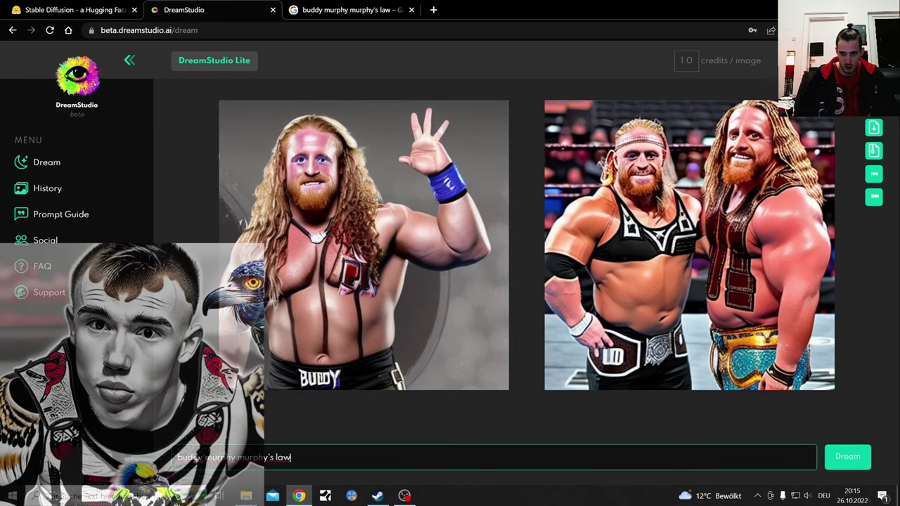
key("Return")
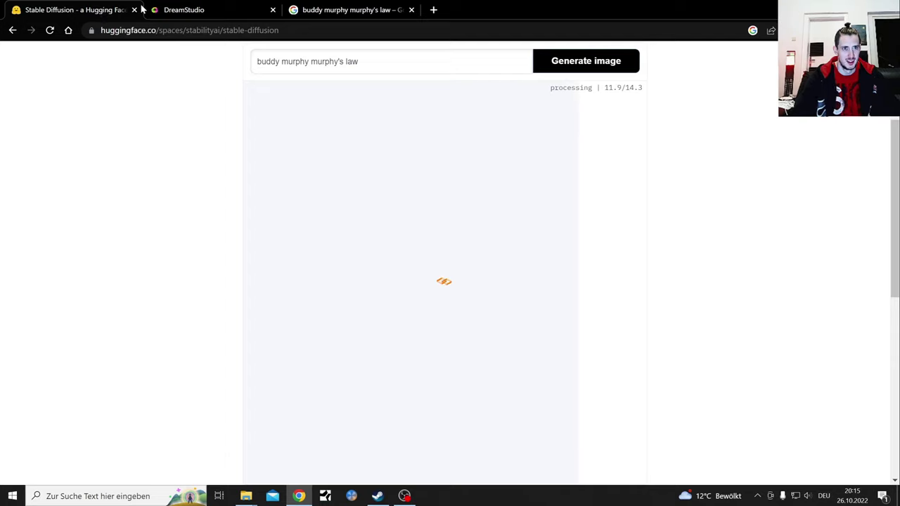
left_click(211, 9)
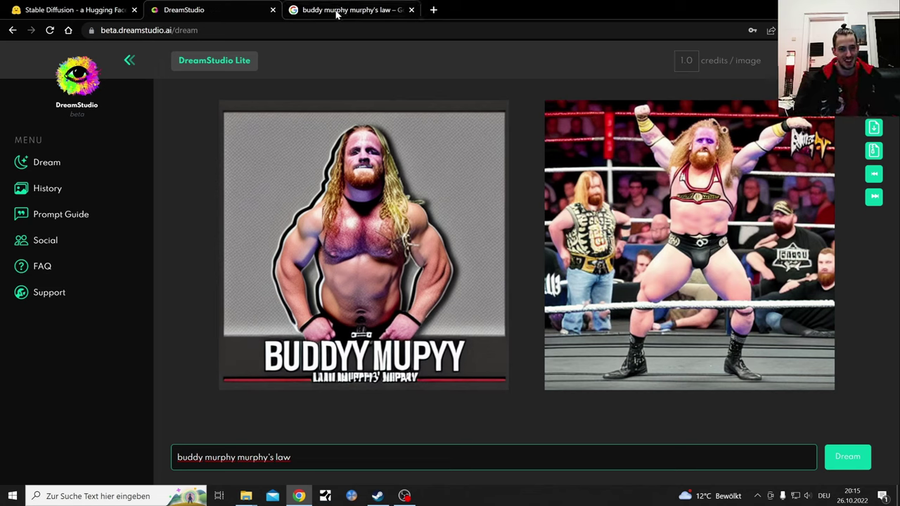
Step: Review the four Hugging Face 'buddy murphy murphy's law' images, ending on the first
left_click(46, 7)
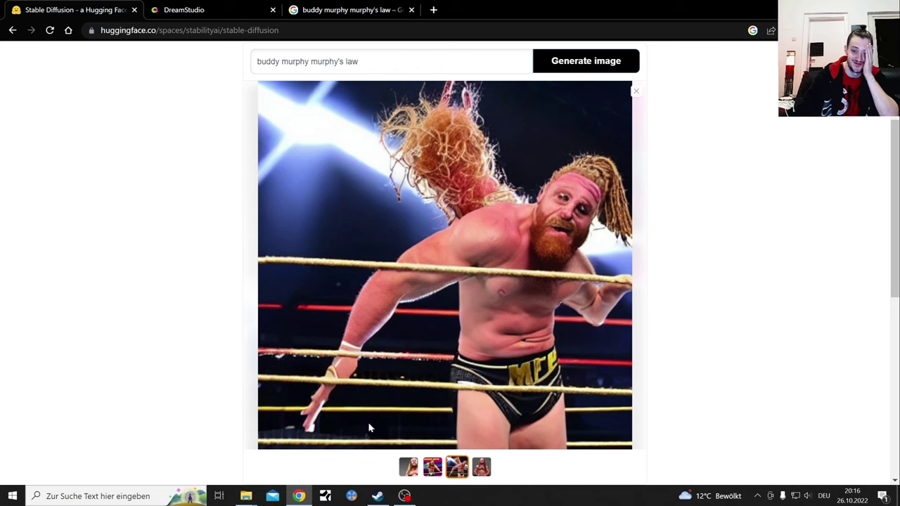
left_click(477, 470)
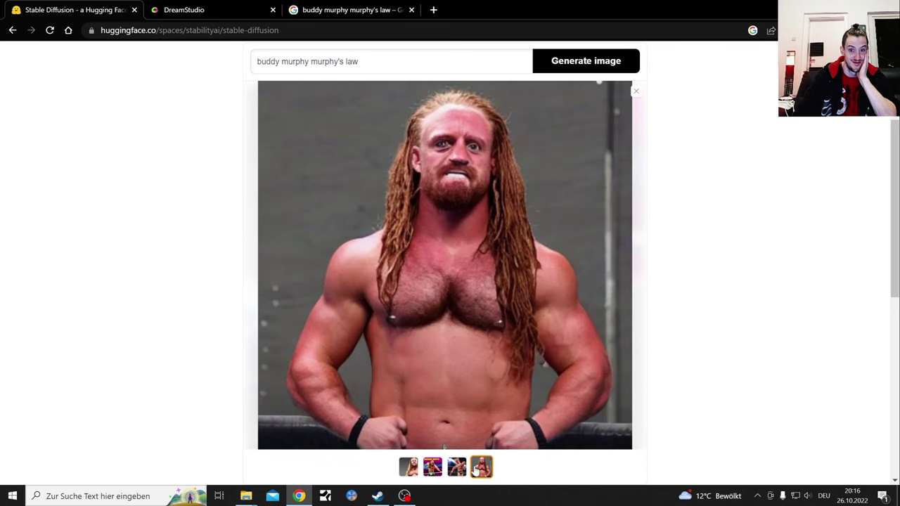
left_click(433, 468)
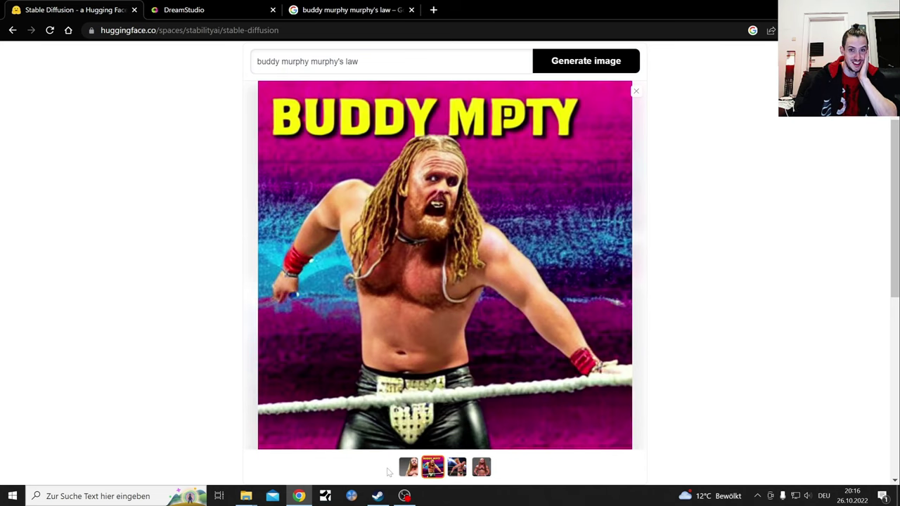
left_click(410, 470)
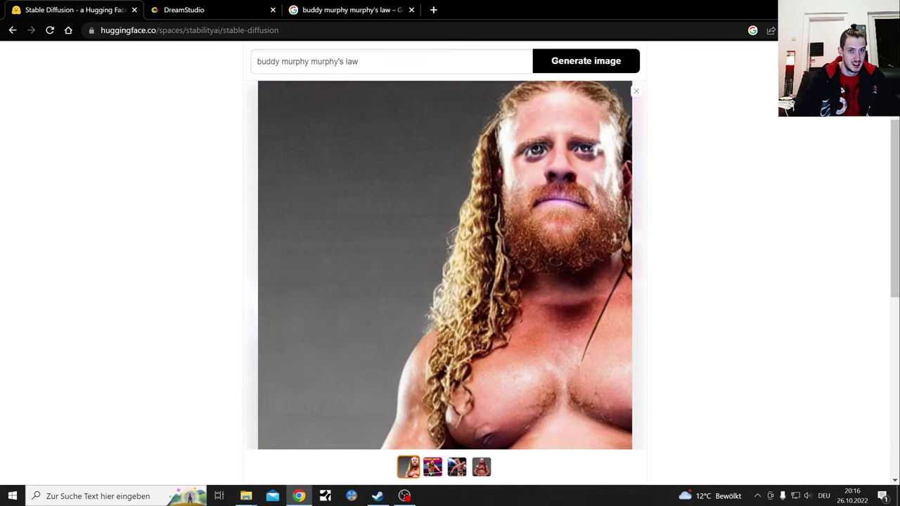
Step: Change the prompt to 'buddy matthews murphy's law' and regenerate
left_click(306, 61)
type("a")
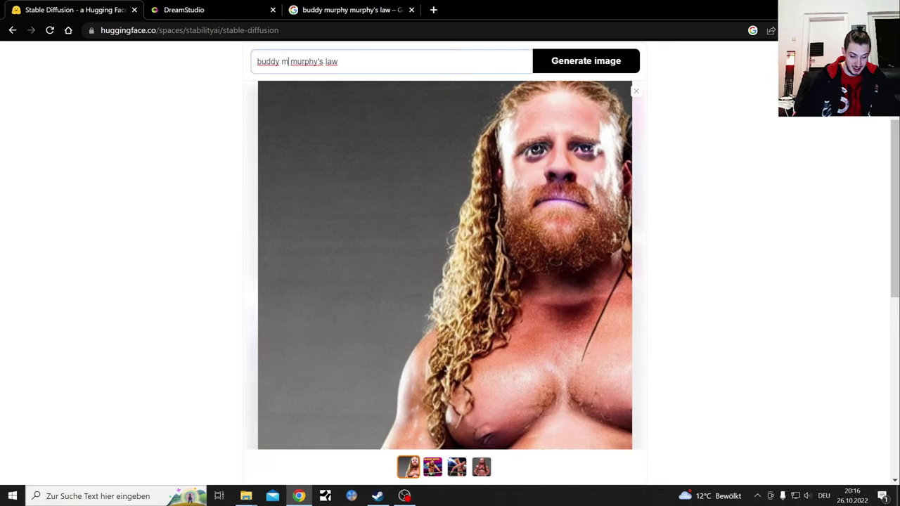
type("tthews")
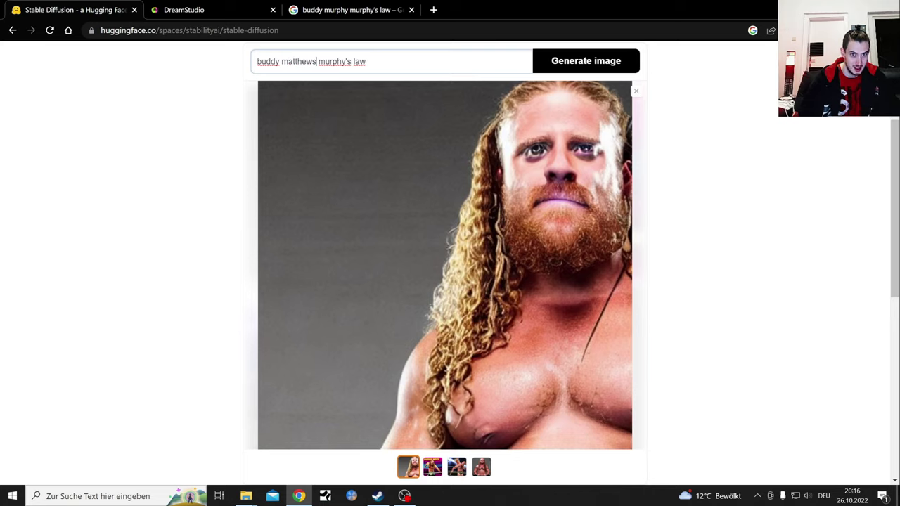
key("Return")
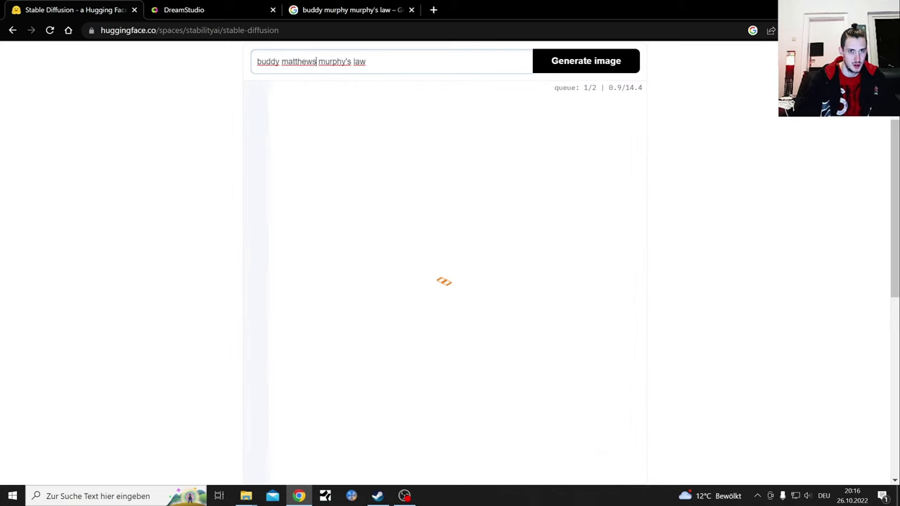
left_click(340, 9)
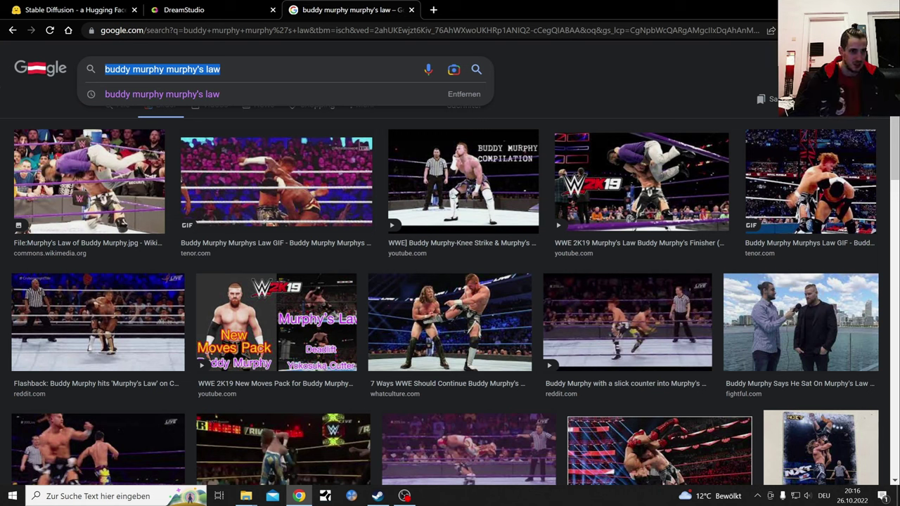
Step: Change the Google query to 'buddy matthews murphy's law' and show the web results
left_click(164, 68)
double_click(164, 69)
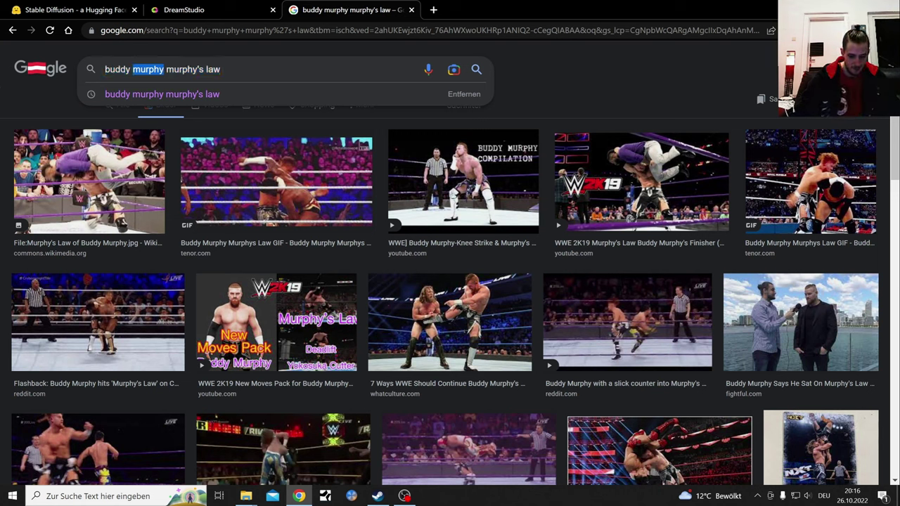
type("matthe")
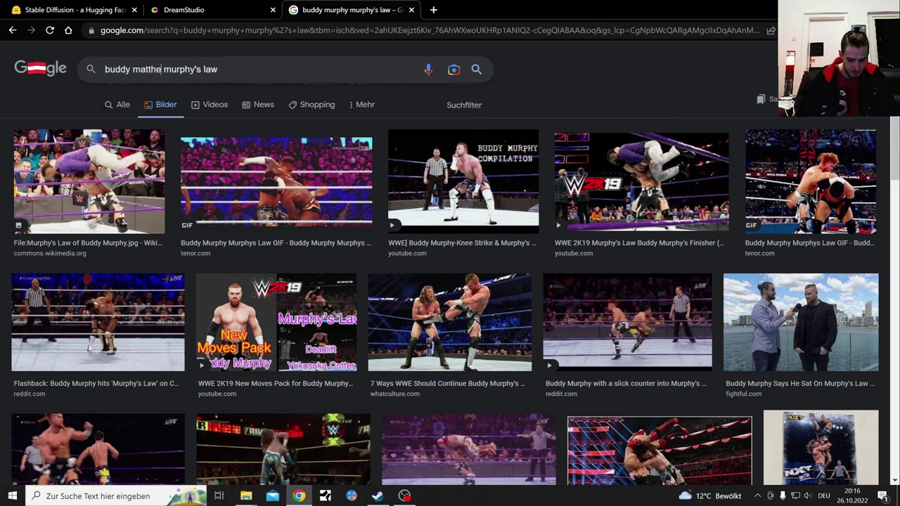
type("ws")
key("Return")
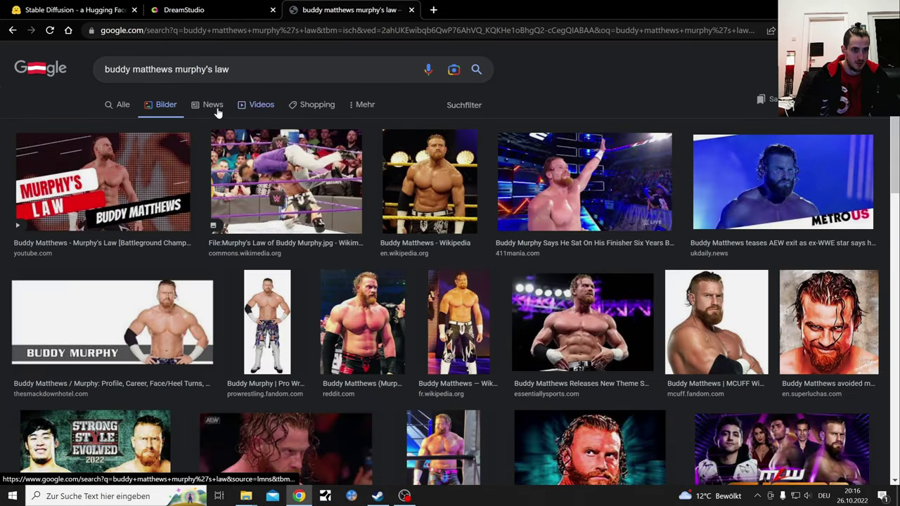
left_click(122, 105)
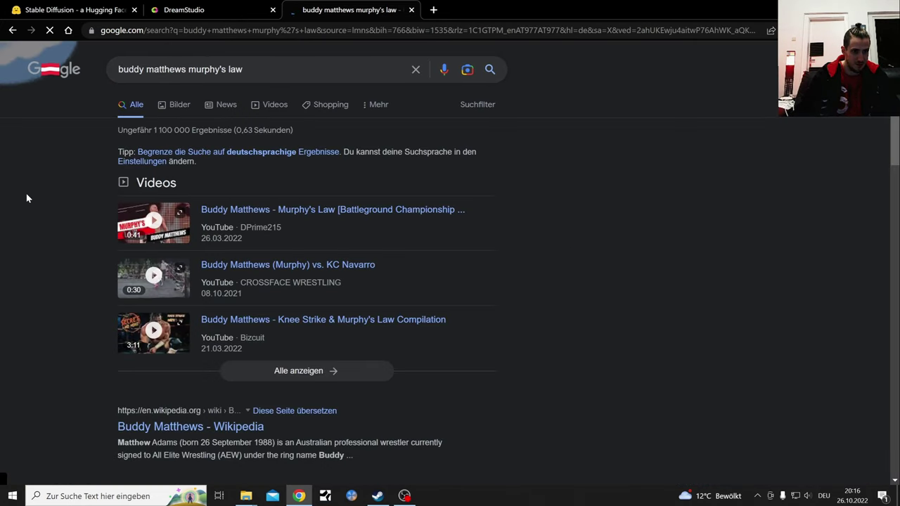
Step: Copy the 'buddy matthews murphy's law' query and return to DreamStudio
left_click_drag(250, 70, 116, 80)
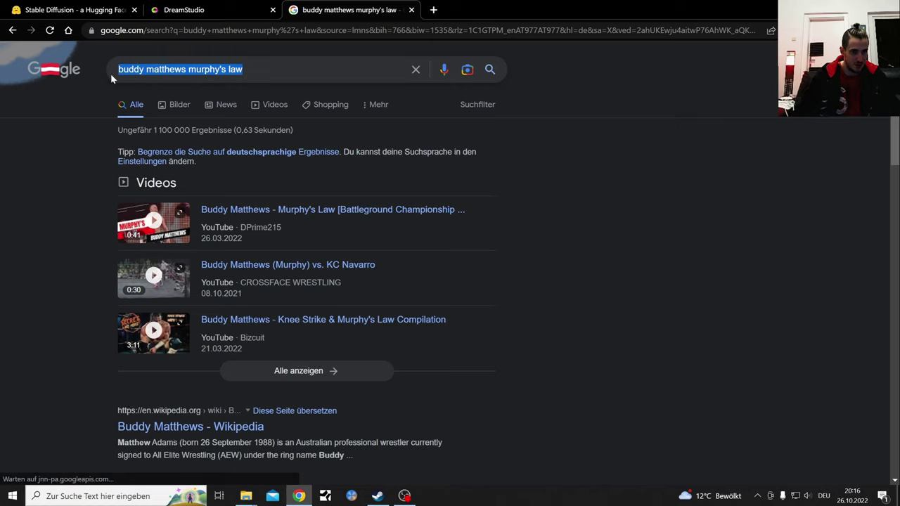
key("ctrl+c")
right_click(150, 63)
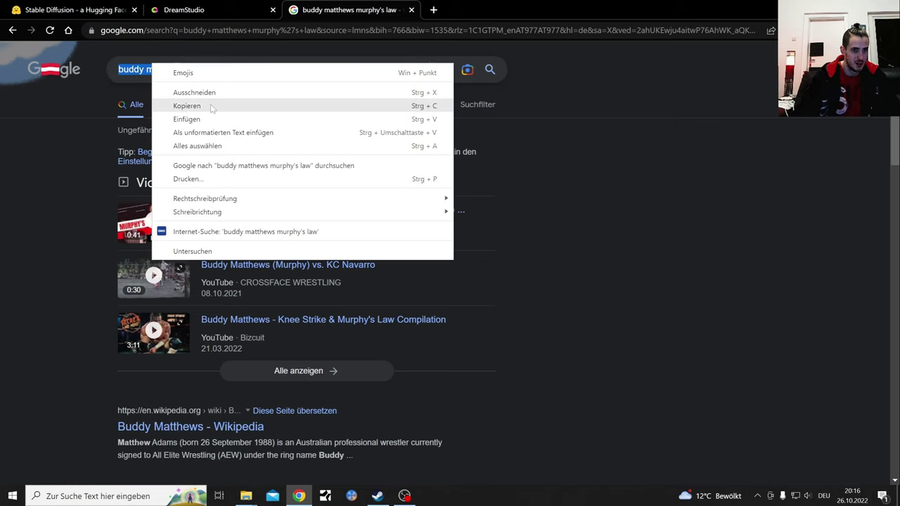
left_click(211, 105)
left_click(202, 9)
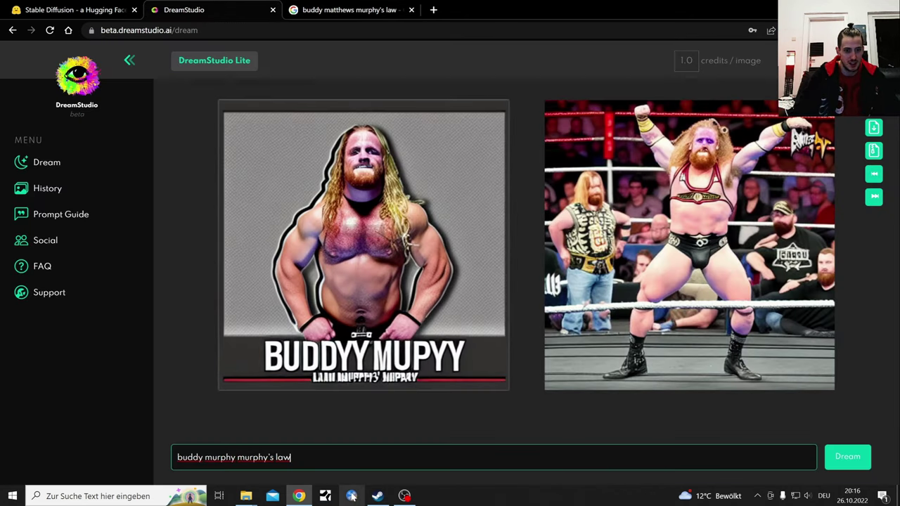
Step: Replace the DreamStudio prompt with the pasted 'buddy matthews murphy's law' and Dream, then check the Stable Diffusion demo
left_click_drag(294, 457, 175, 457)
key("BackSpace")
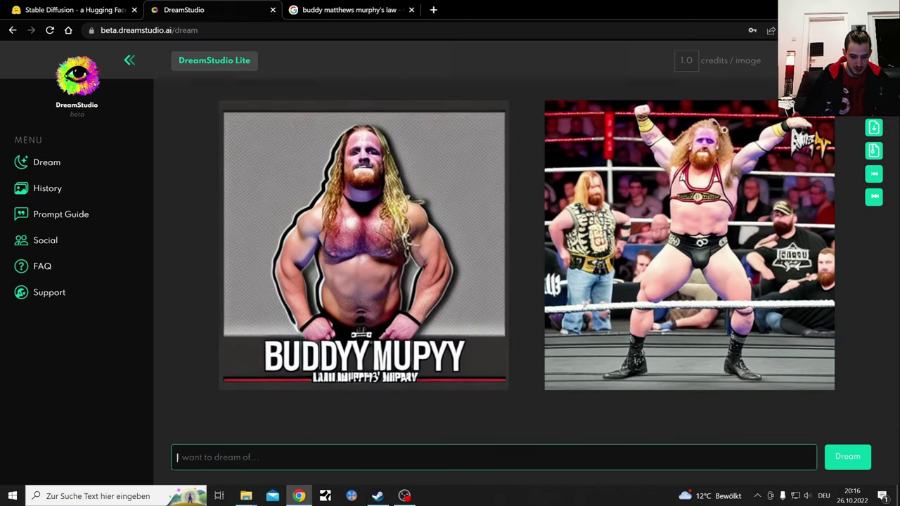
key("ctrl+v")
key("Return")
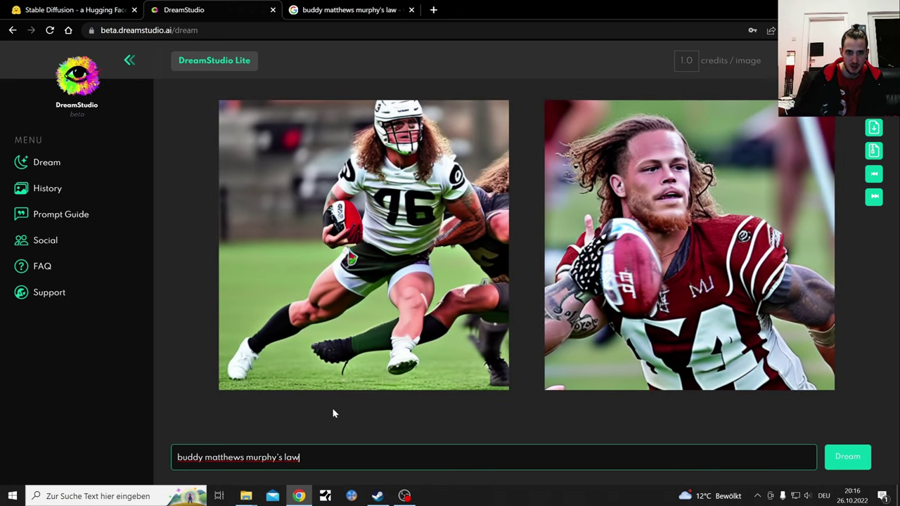
left_click(77, 10)
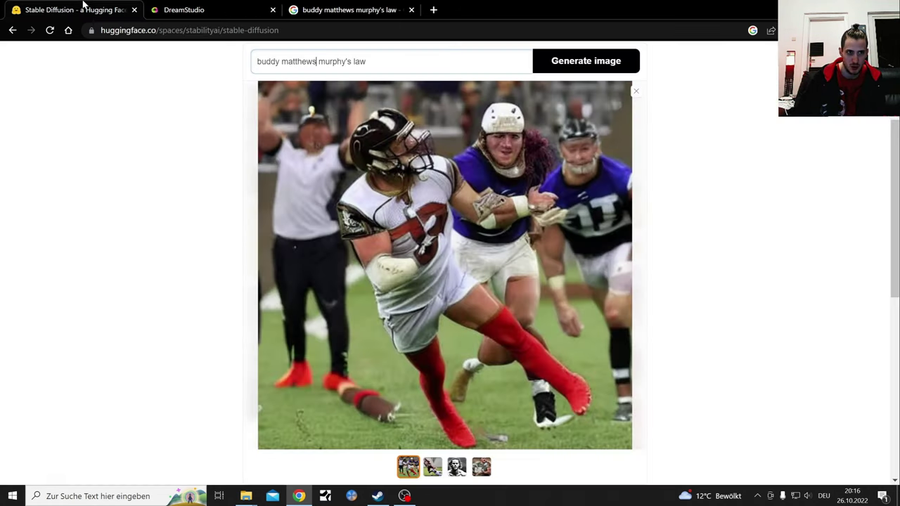
left_click(434, 467)
left_click(457, 469)
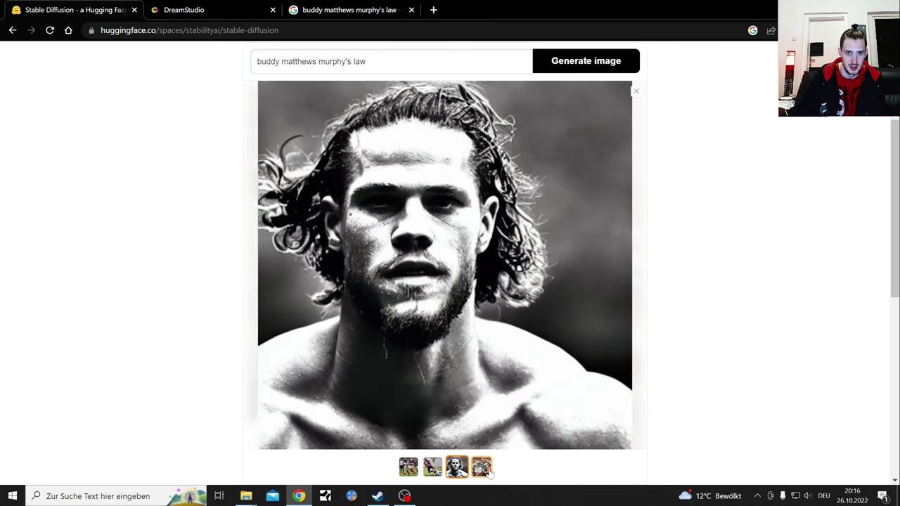
left_click(485, 470)
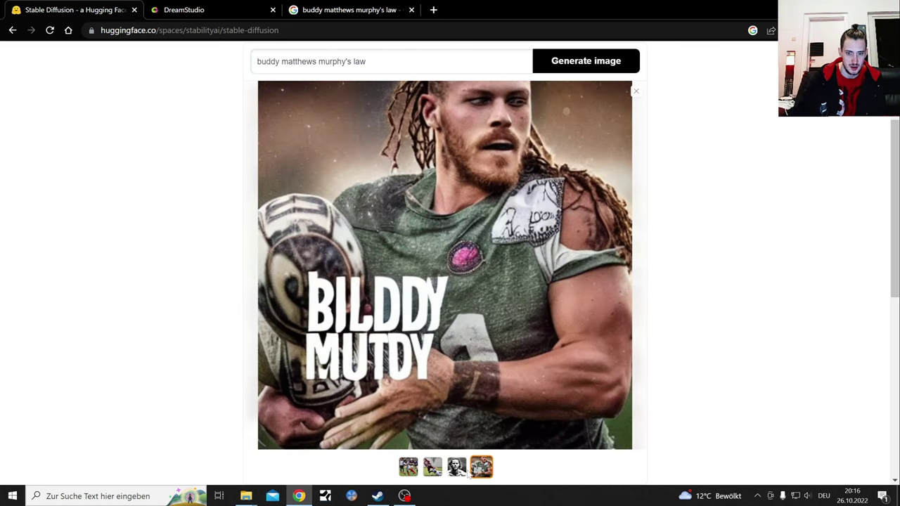
left_click(457, 470)
left_click(409, 468)
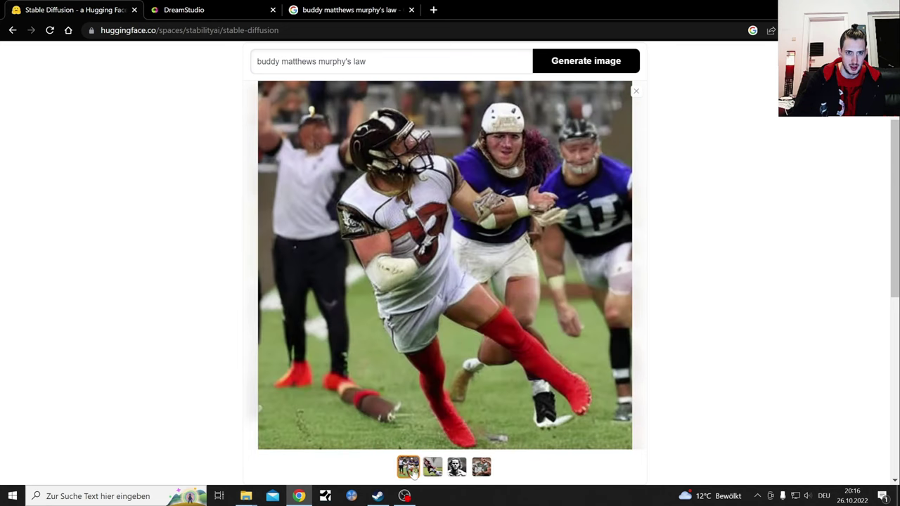
Step: Remove 'buddy matthews' from the Google query and search for 'murphy's law'
left_click(320, 19)
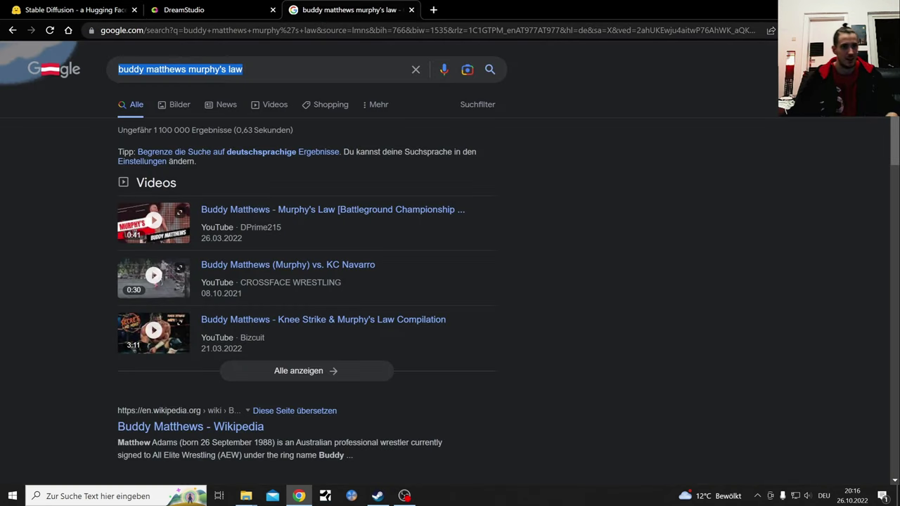
left_click(189, 69)
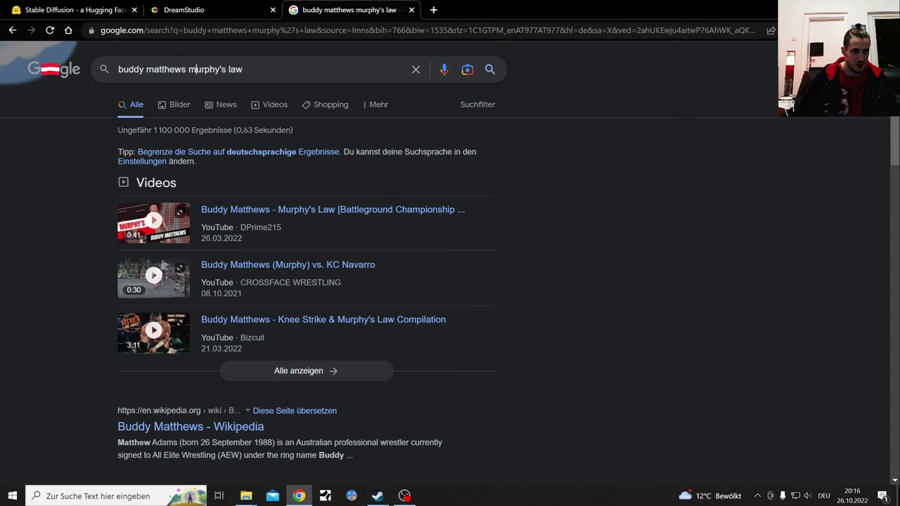
left_click_drag(188, 69, 115, 71)
key("BackSpace")
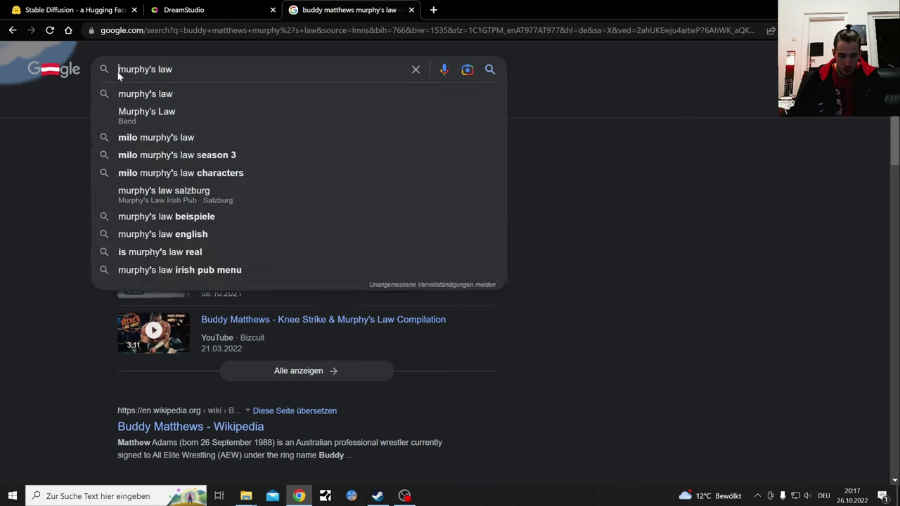
key("Return")
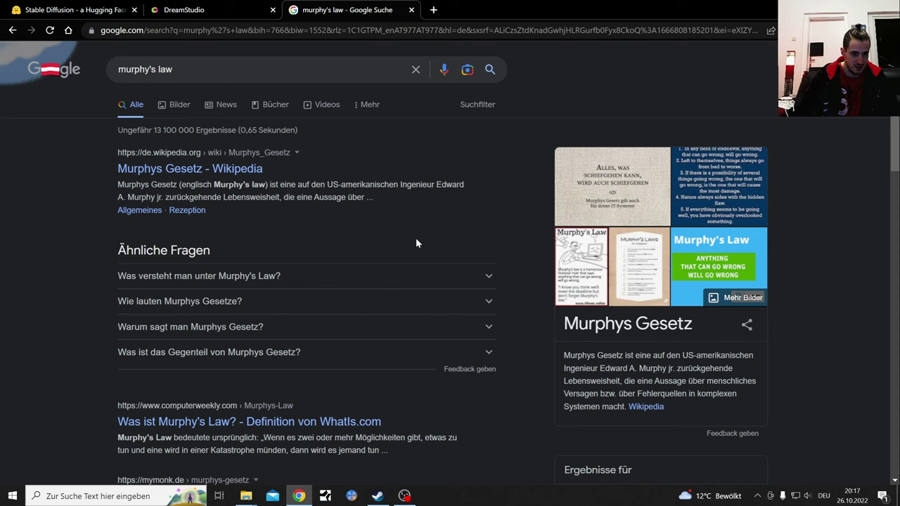
Step: Open the 'Was ist Murphy's Law?' article, accept its cookies, and go back to the results
scroll(373, 284, "down", 2)
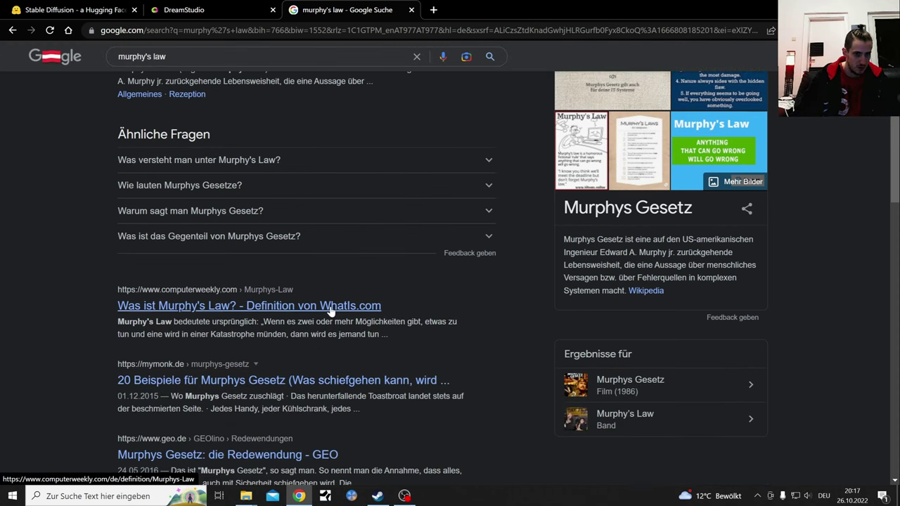
left_click(372, 305)
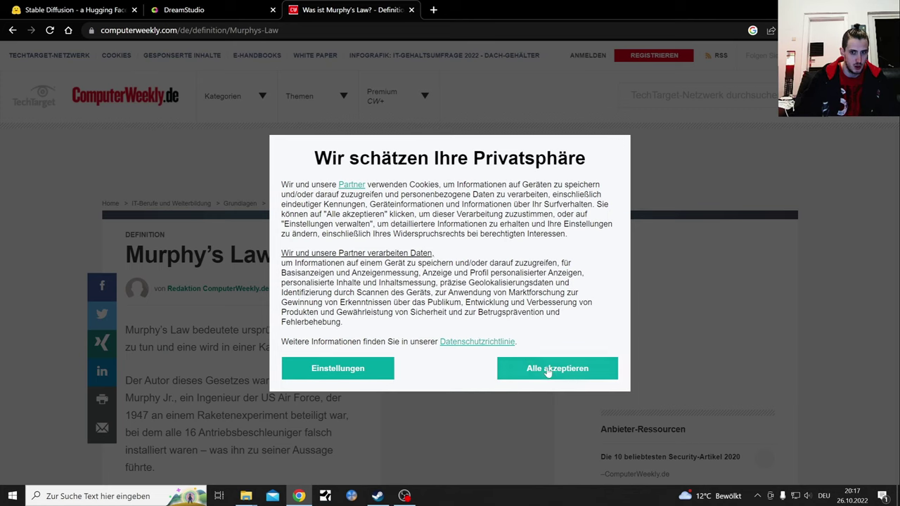
left_click(546, 368)
scroll(704, 295, "down", 2)
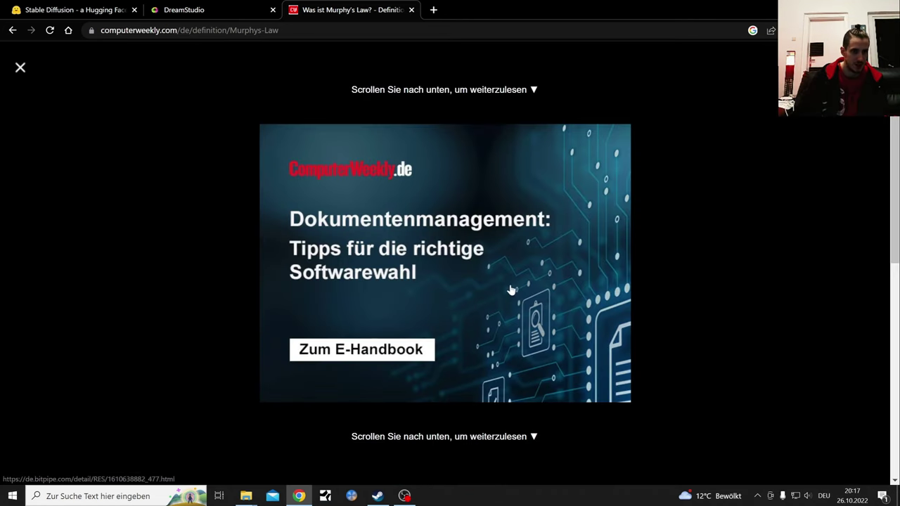
left_click(12, 30)
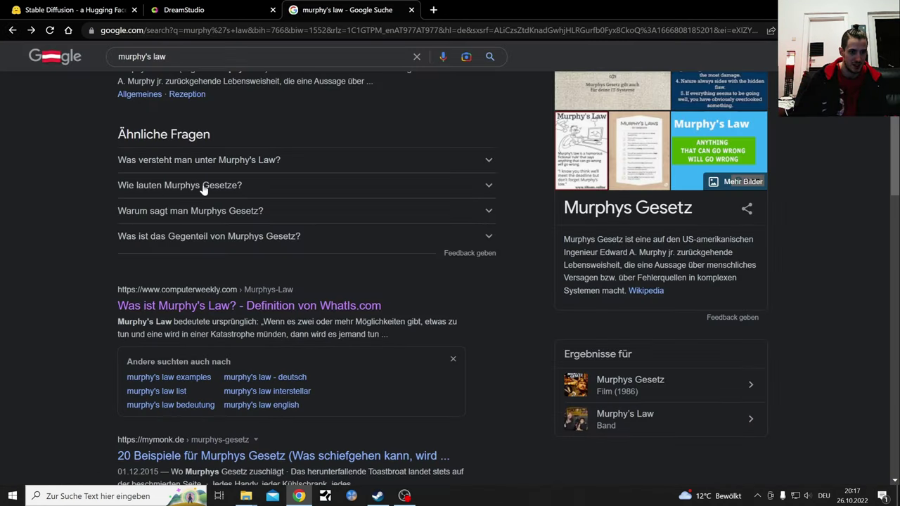
Step: Search for the suggested query 'murphy's law english'
scroll(253, 211, "down", 3)
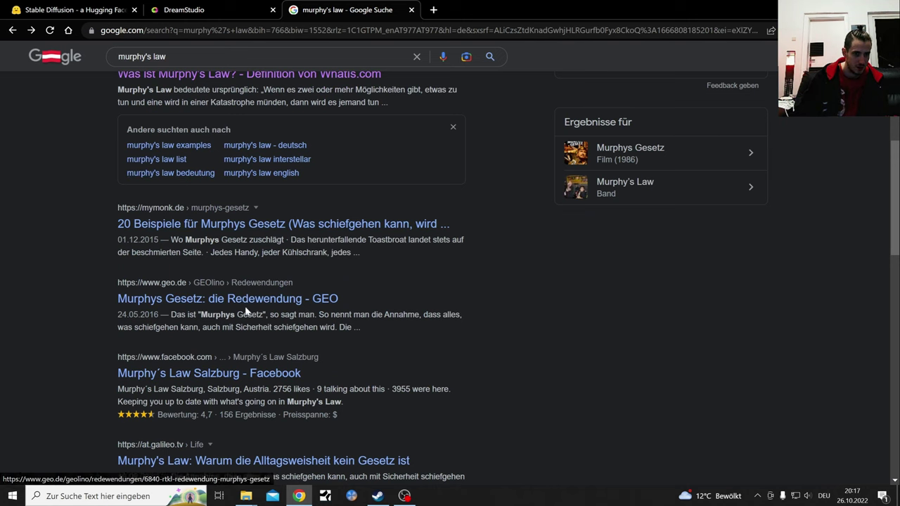
scroll(246, 311, "up", 3)
scroll(291, 241, "up", 2)
left_click(246, 69)
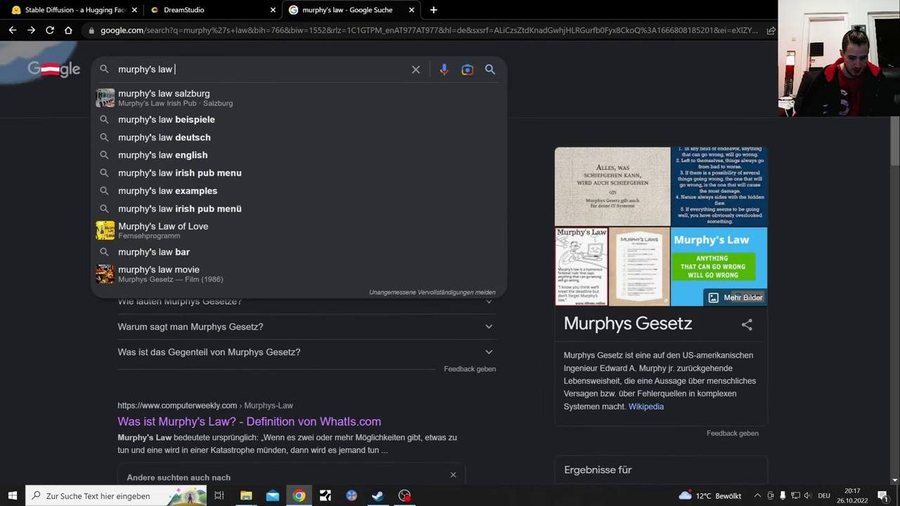
type("e")
left_click(237, 95)
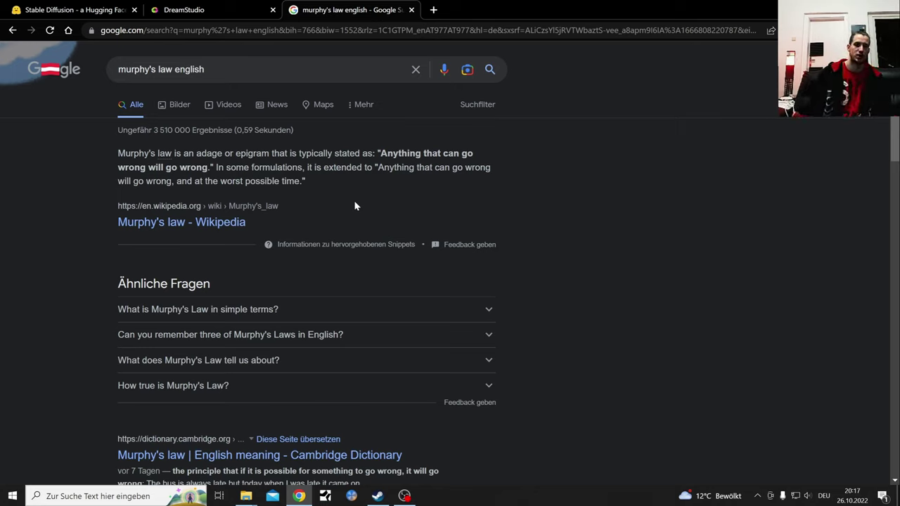
Step: Compare DreamStudio's football-player images with the Hugging Face Stable Diffusion demo's results
left_click(191, 8)
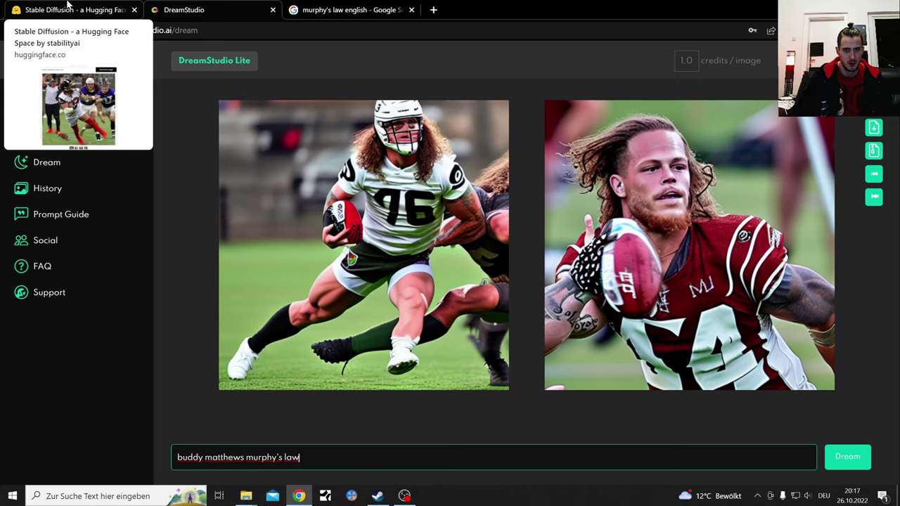
left_click(68, 5)
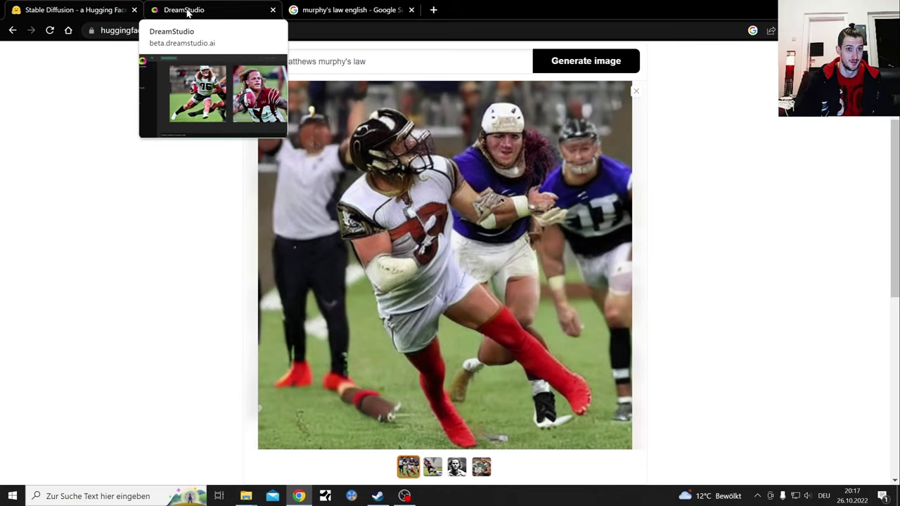
Step: Replace the demo prompt with 'the rock gets a stone cold stunner', copy it, and generate
left_click_drag(367, 62, 270, 61)
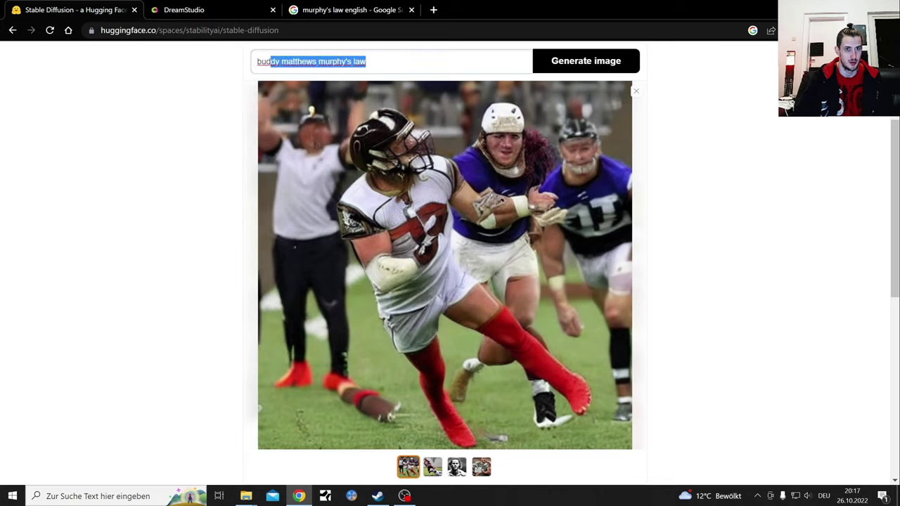
key("BackSpace")
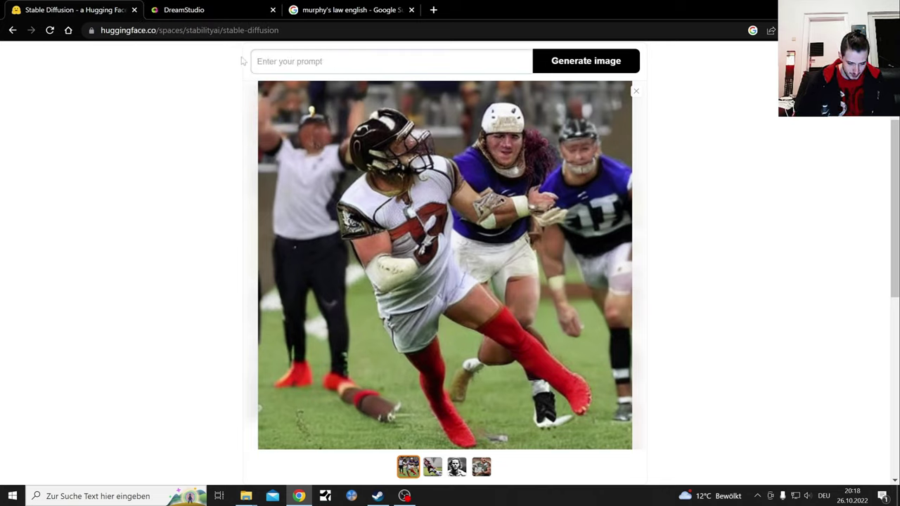
type("th")
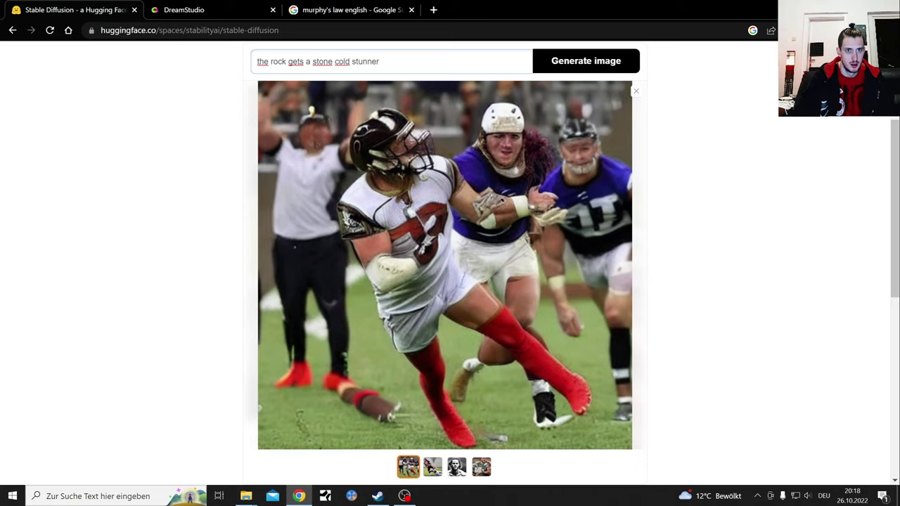
key("ctrl+a")
right_click(294, 65)
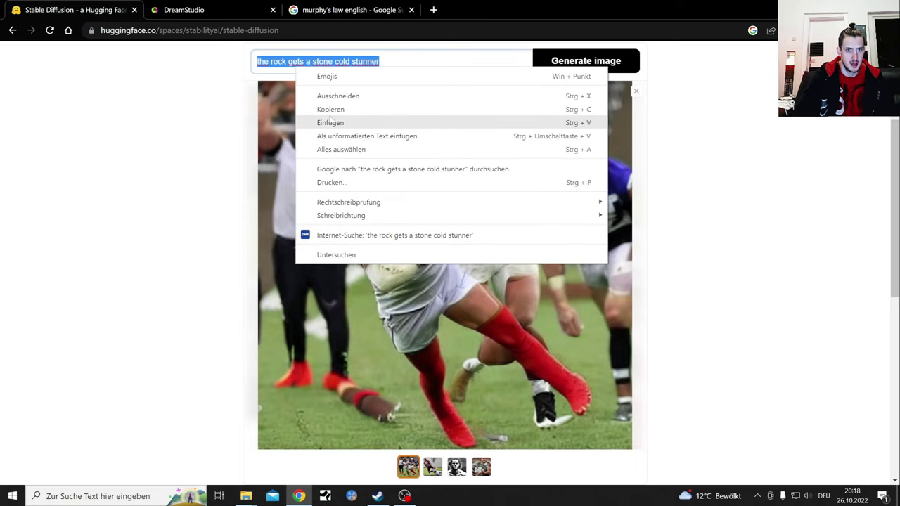
left_click(331, 105)
left_click(597, 65)
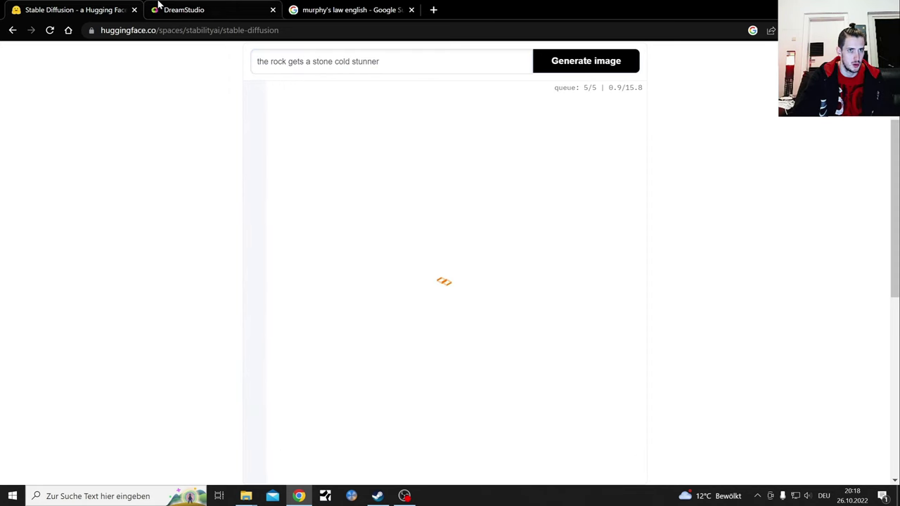
Step: Paste 'the rock gets a stone cold stunner' as the DreamStudio prompt and Dream two images
left_click(183, 10)
double_click(291, 457)
key("ctrl+a")
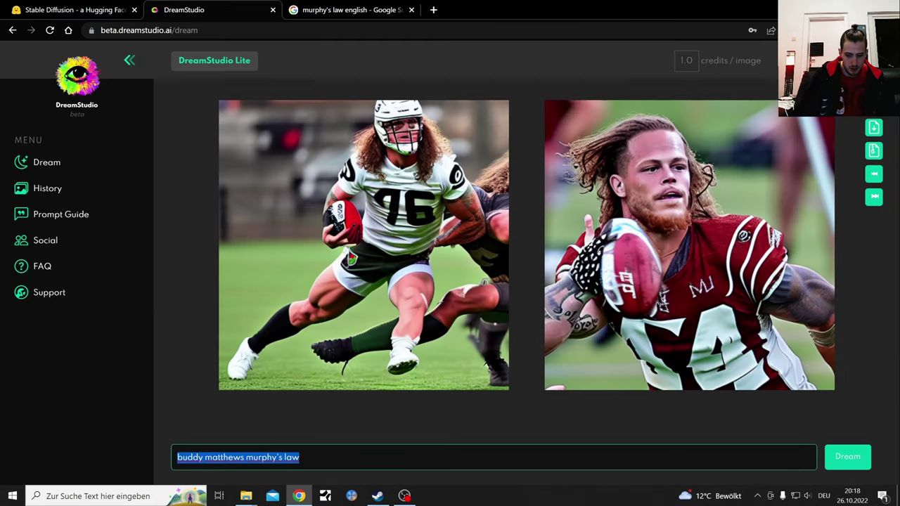
key("BackSpace")
key("ctrl+v")
key("Return")
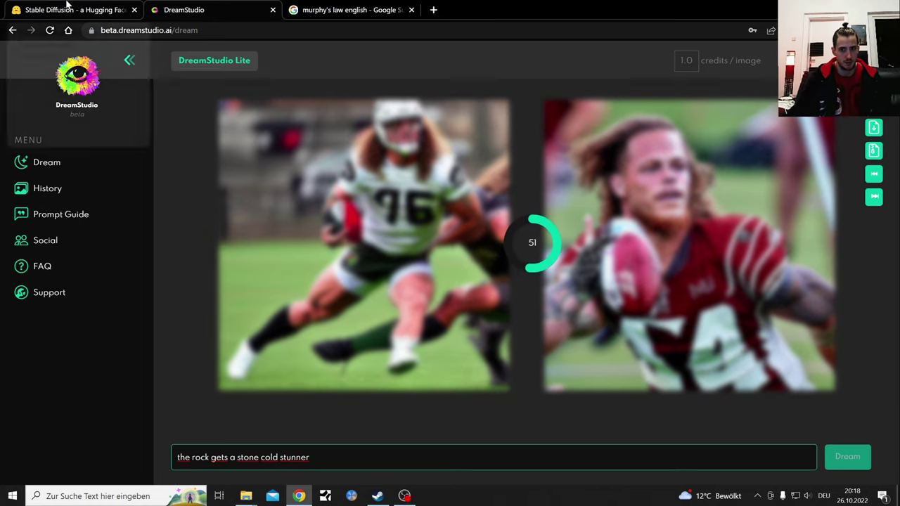
left_click(70, 7)
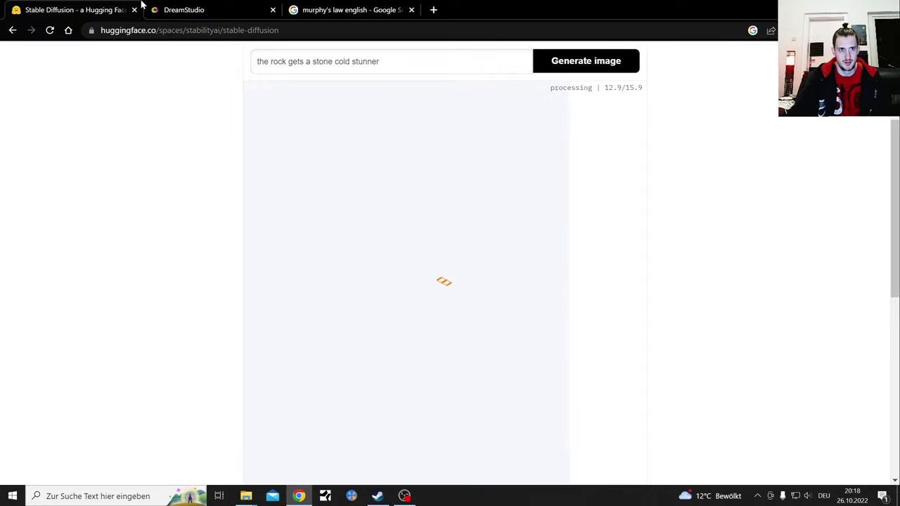
left_click(216, 8)
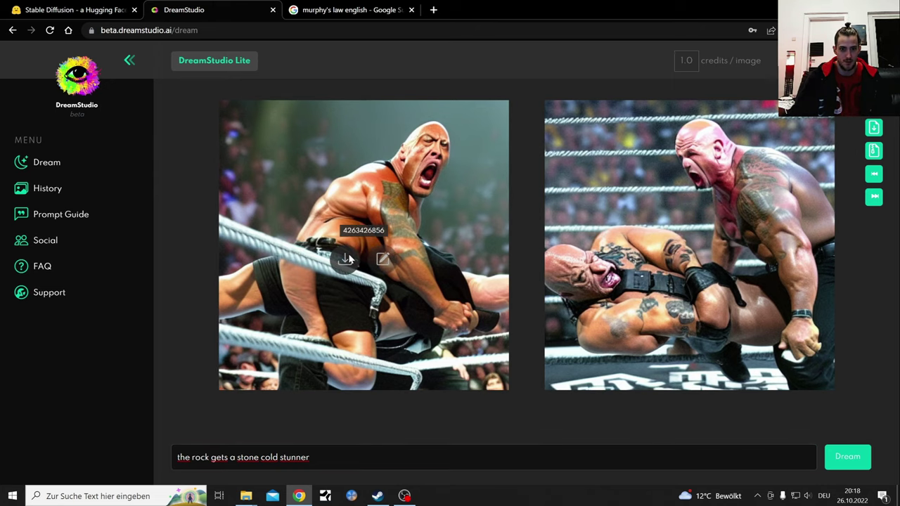
Step: Save both generated stunner images as PNG files
left_click(343, 261)
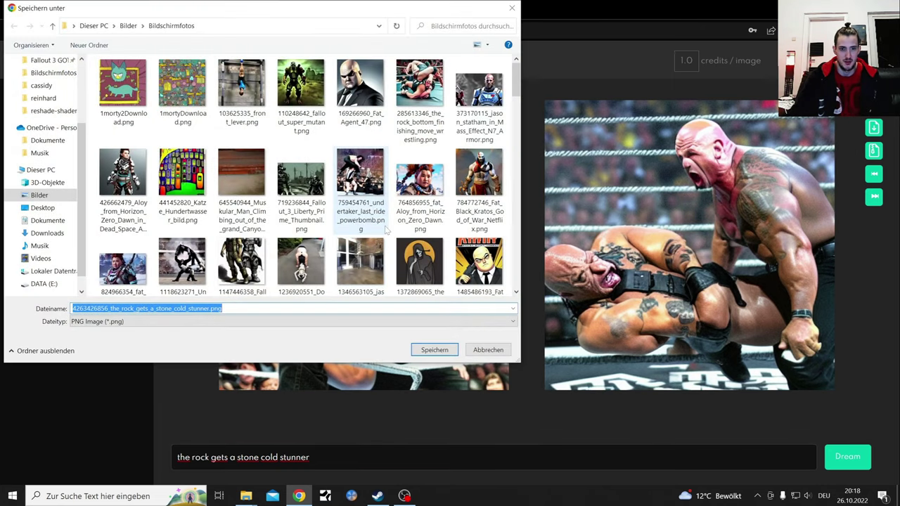
left_click(434, 351)
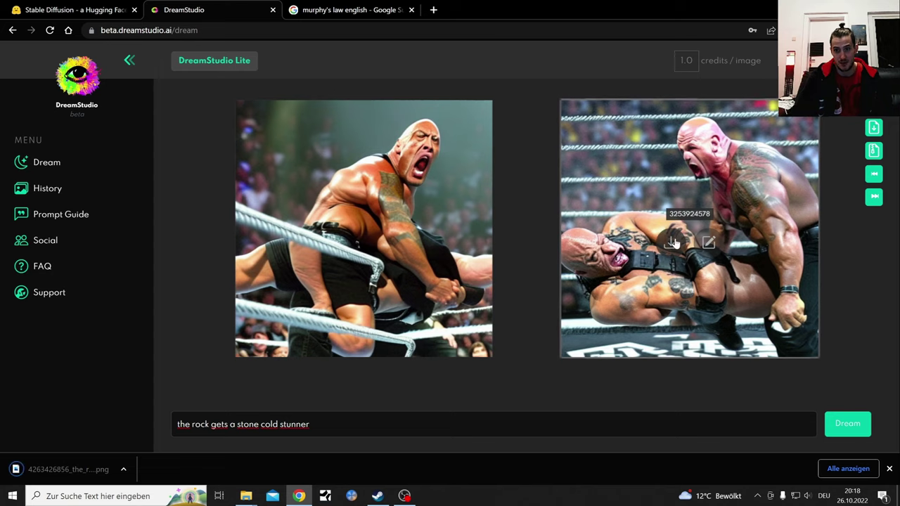
left_click(671, 242)
left_click(435, 350)
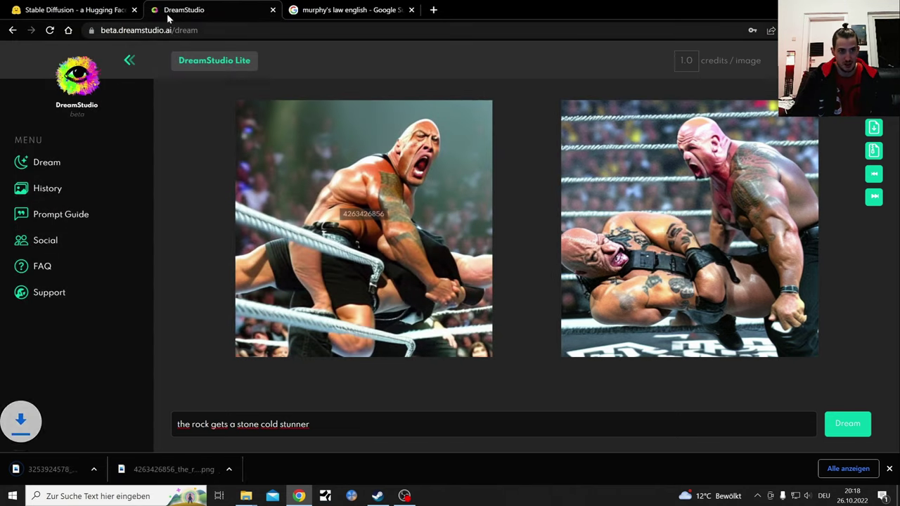
left_click(94, 8)
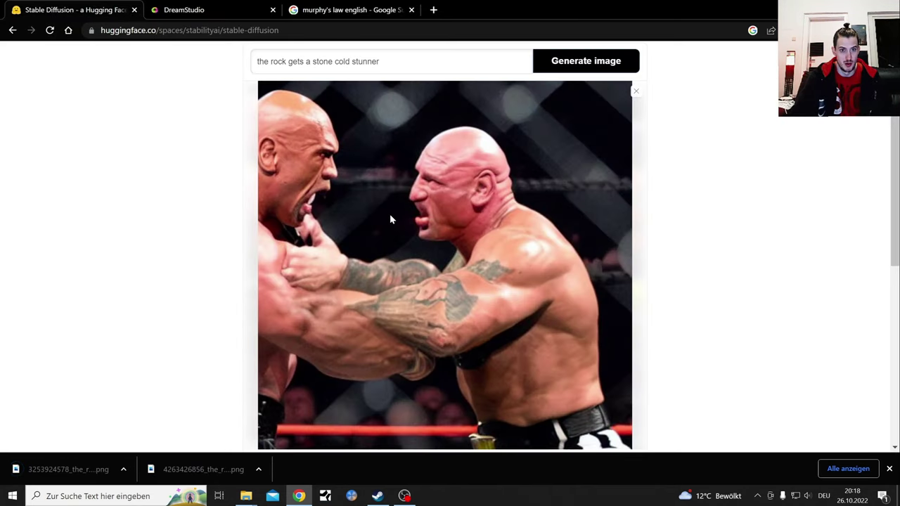
Step: View the demo's second through fourth stunner images, then close Chrome's downloads bar
scroll(391, 220, "down", 2)
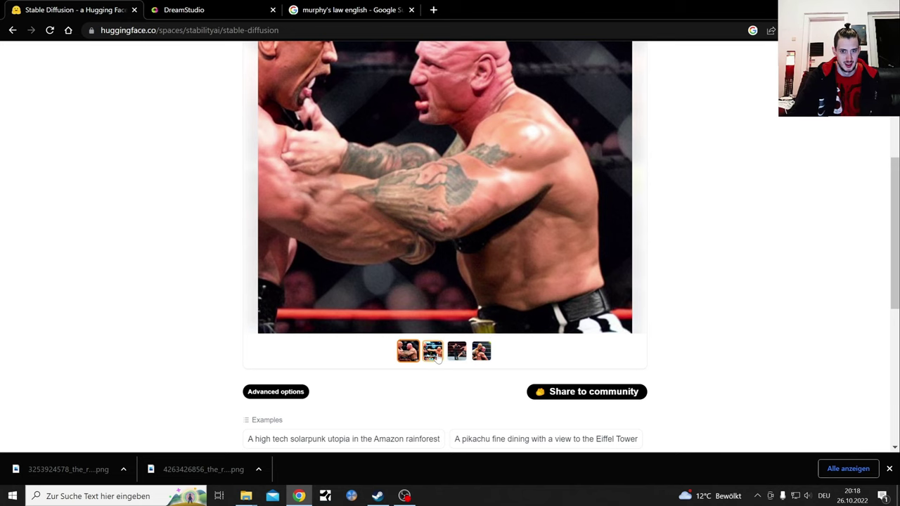
left_click(436, 355)
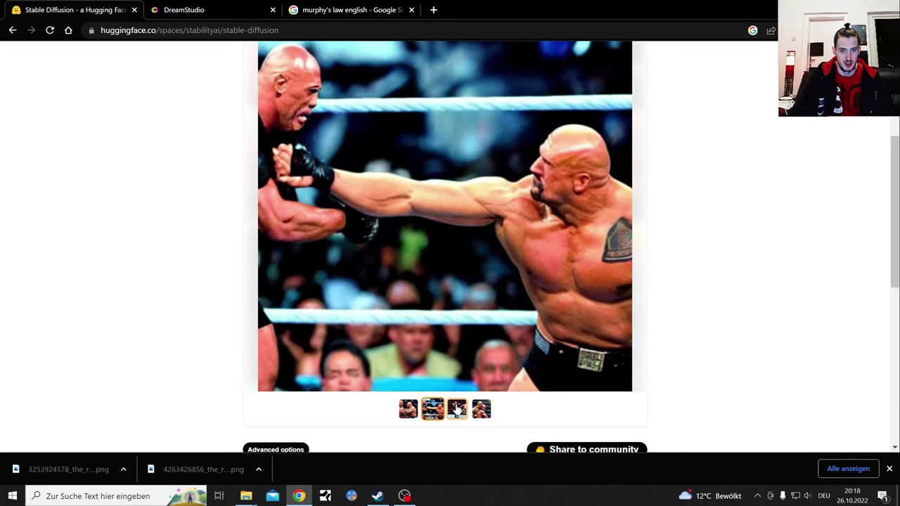
left_click(457, 410)
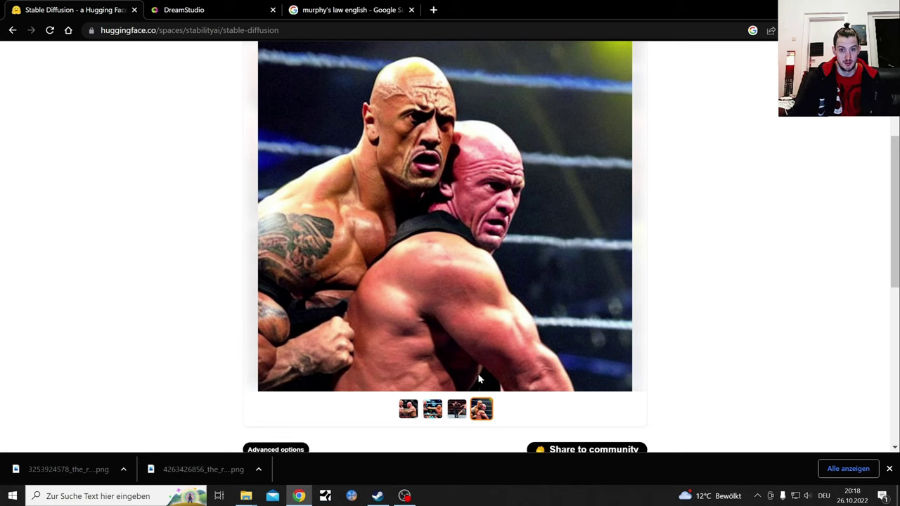
scroll(478, 380, "up", 1)
left_click(891, 469)
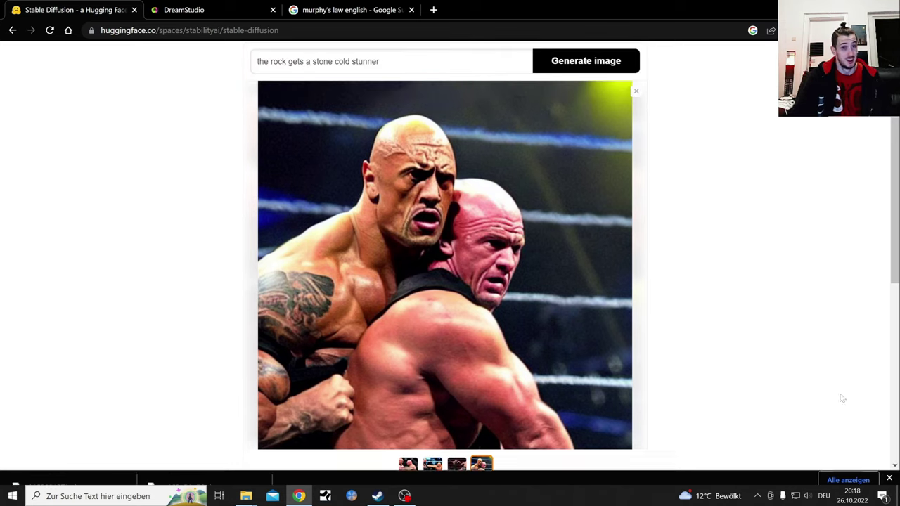